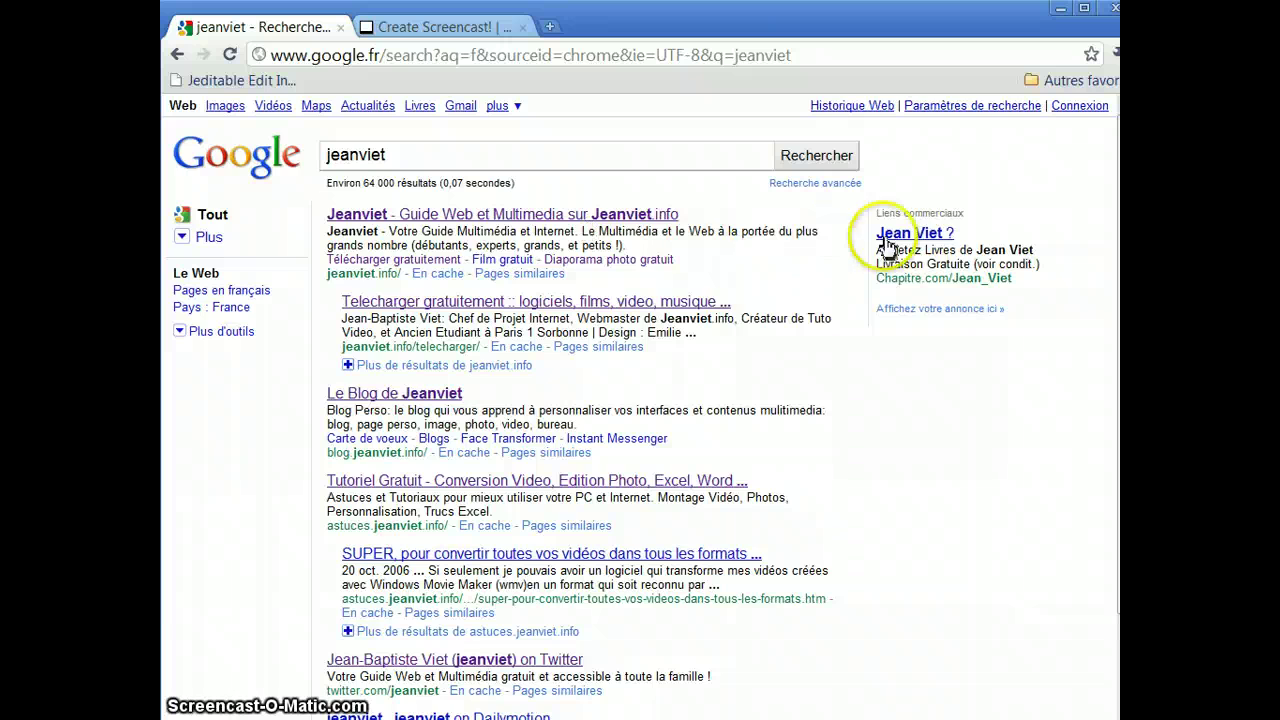
pyautogui.scroll(-4, 880, 255)
pyautogui.scroll(4, 950, 300)
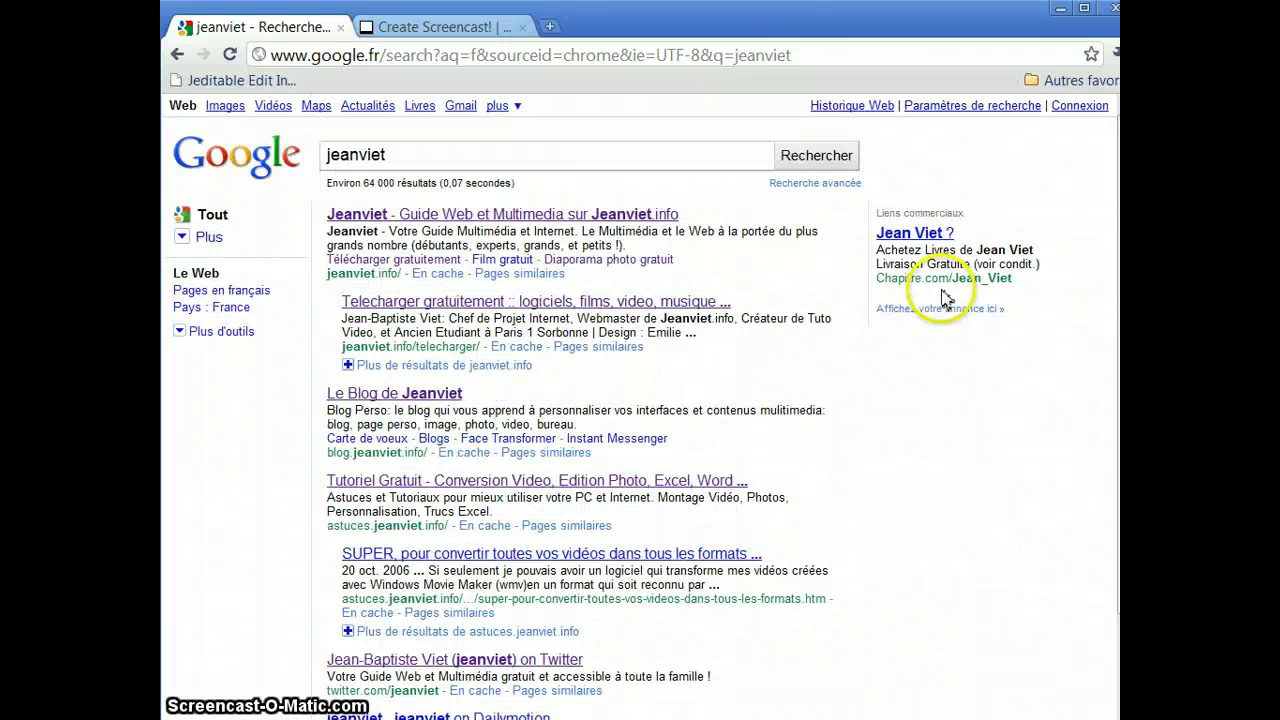
# Make Bing the default search engine in the browser's search engine settings and close the dialog
pyautogui.click(817, 55)
pyautogui.rightClick(818, 58)
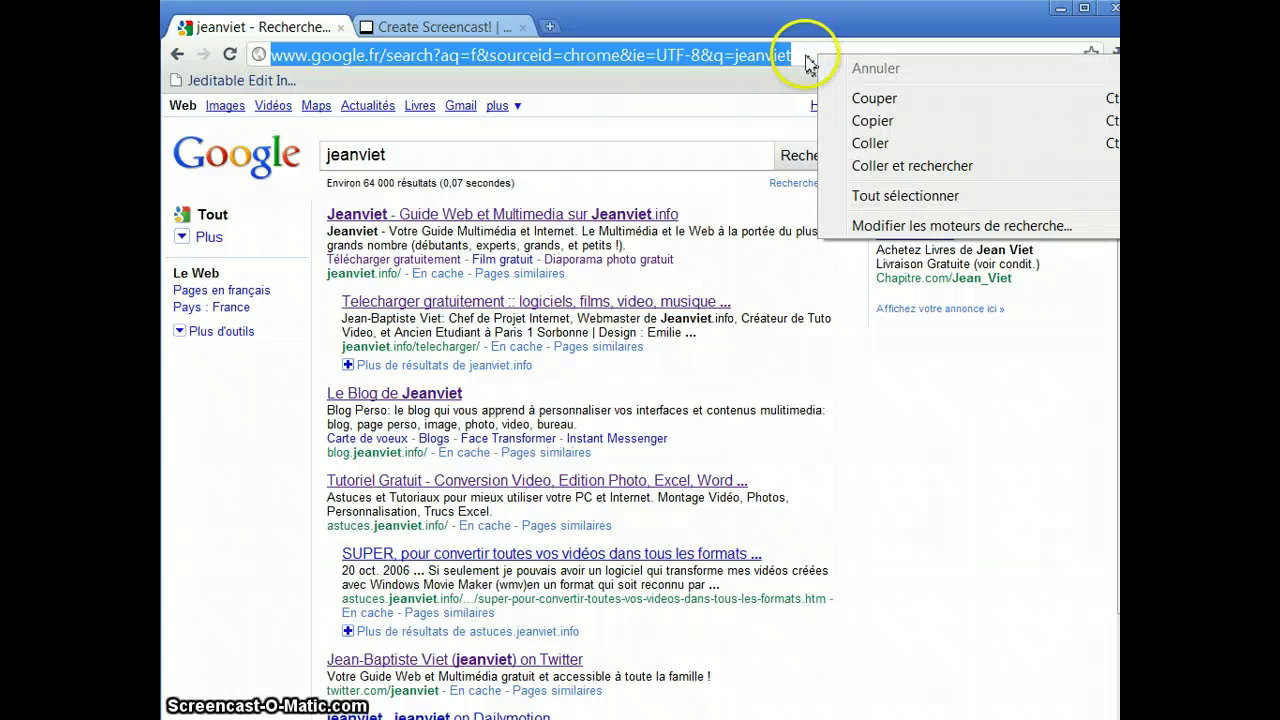
pyautogui.rightClick(805, 57)
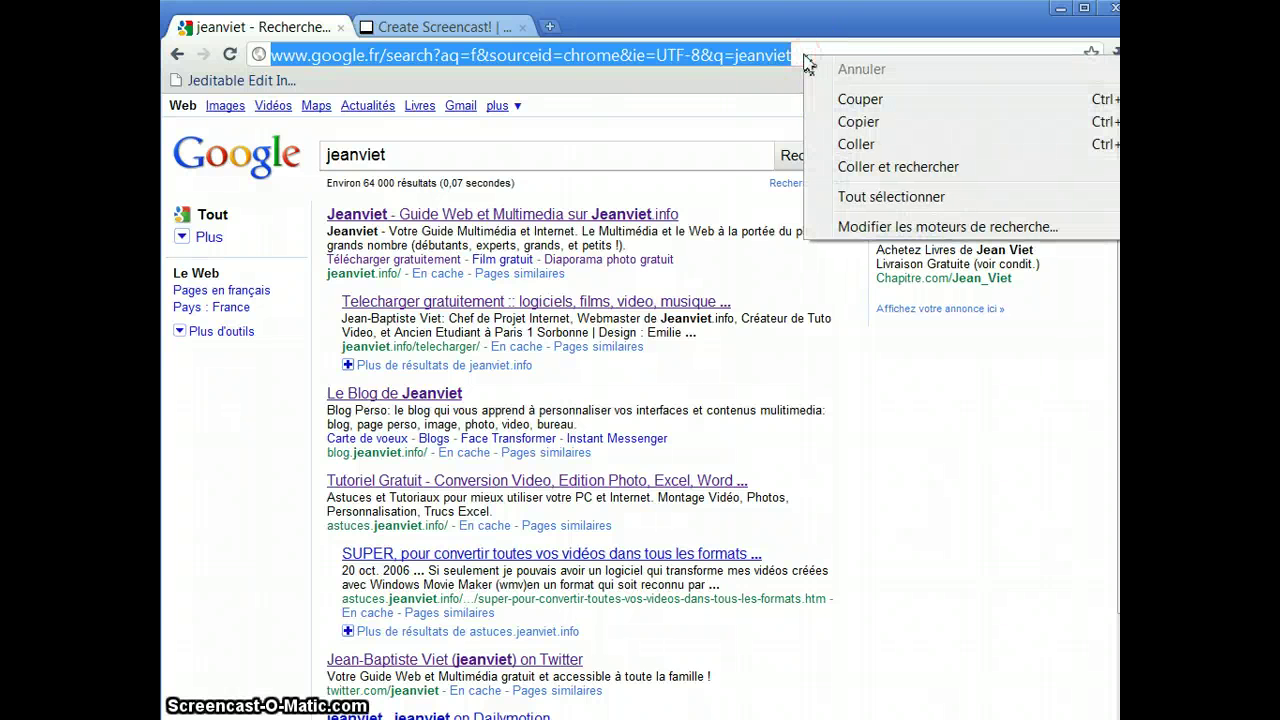
pyautogui.click(933, 230)
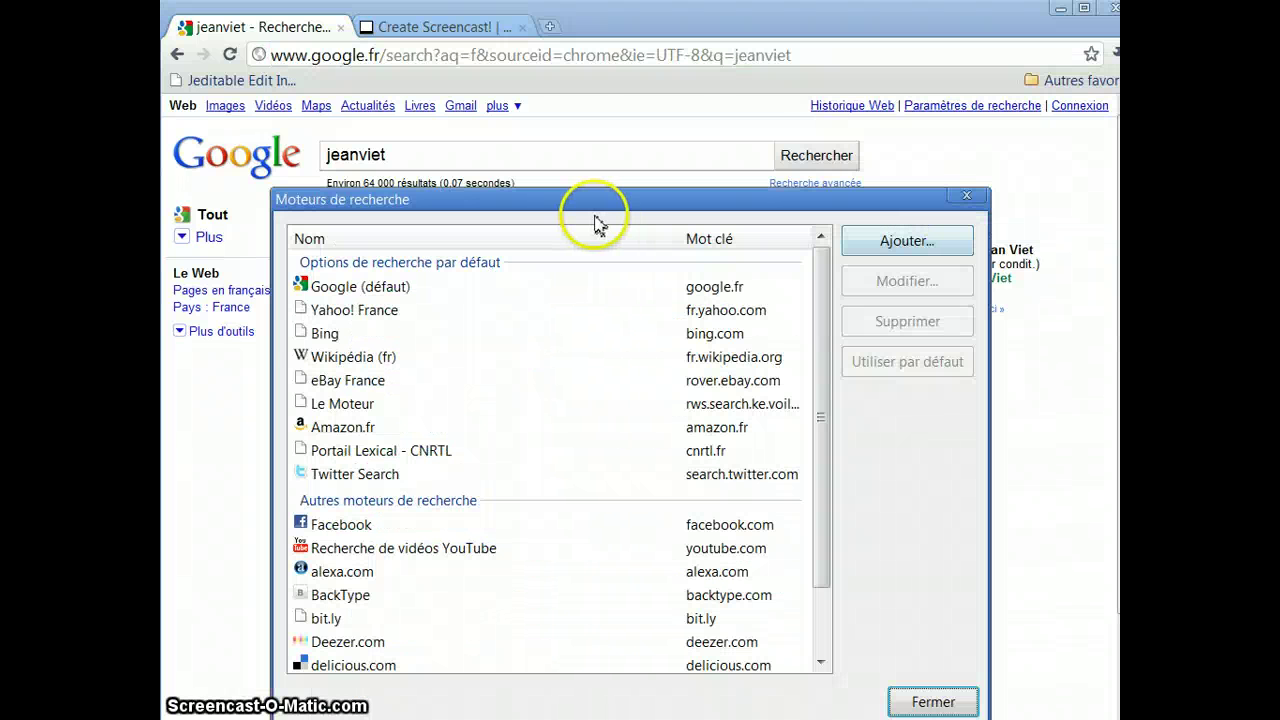
pyautogui.moveTo(594, 203); pyautogui.dragTo(598, 76)
pyautogui.moveTo(823, 214); pyautogui.dragTo(837, 150)
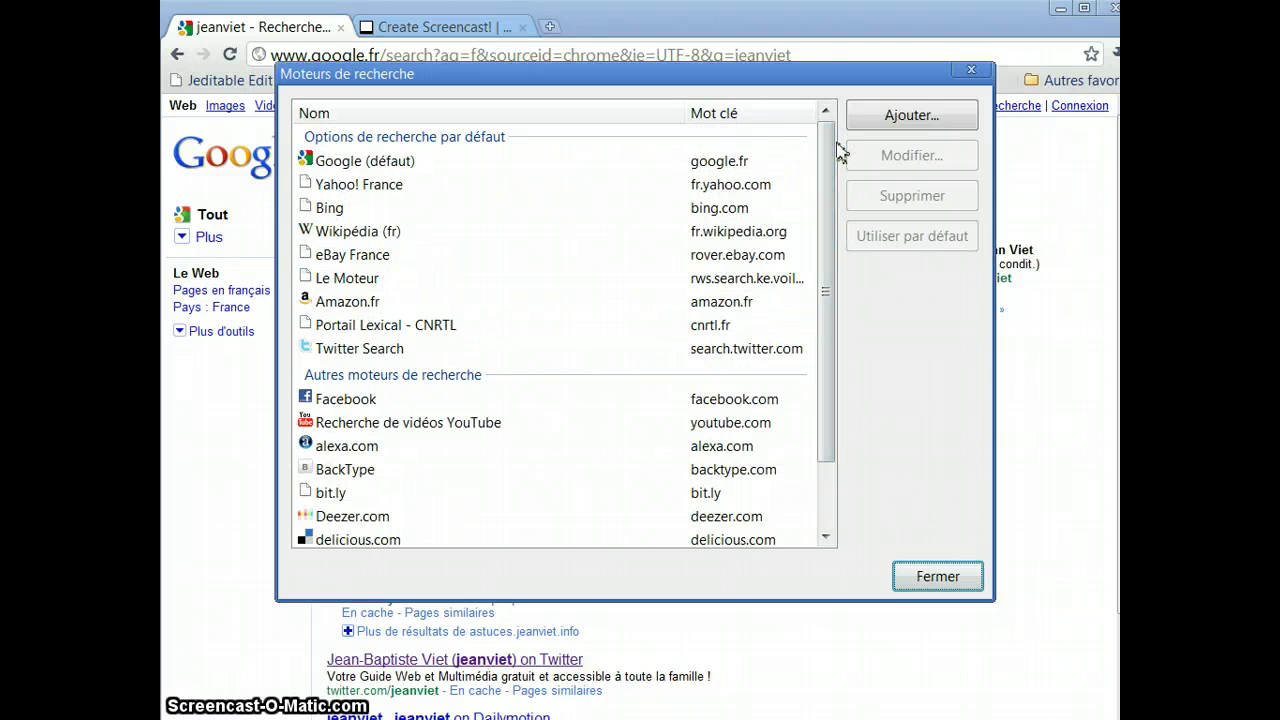
pyautogui.click(349, 184)
pyautogui.click(335, 208)
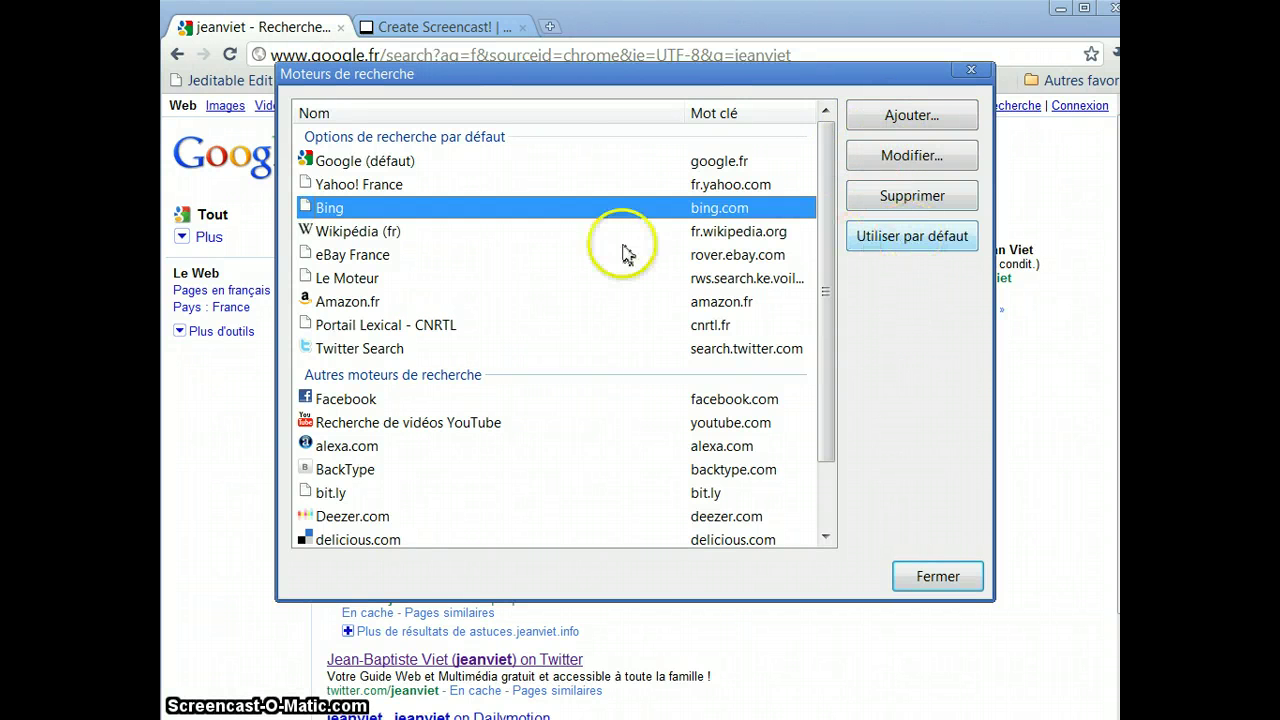
pyautogui.click(882, 244)
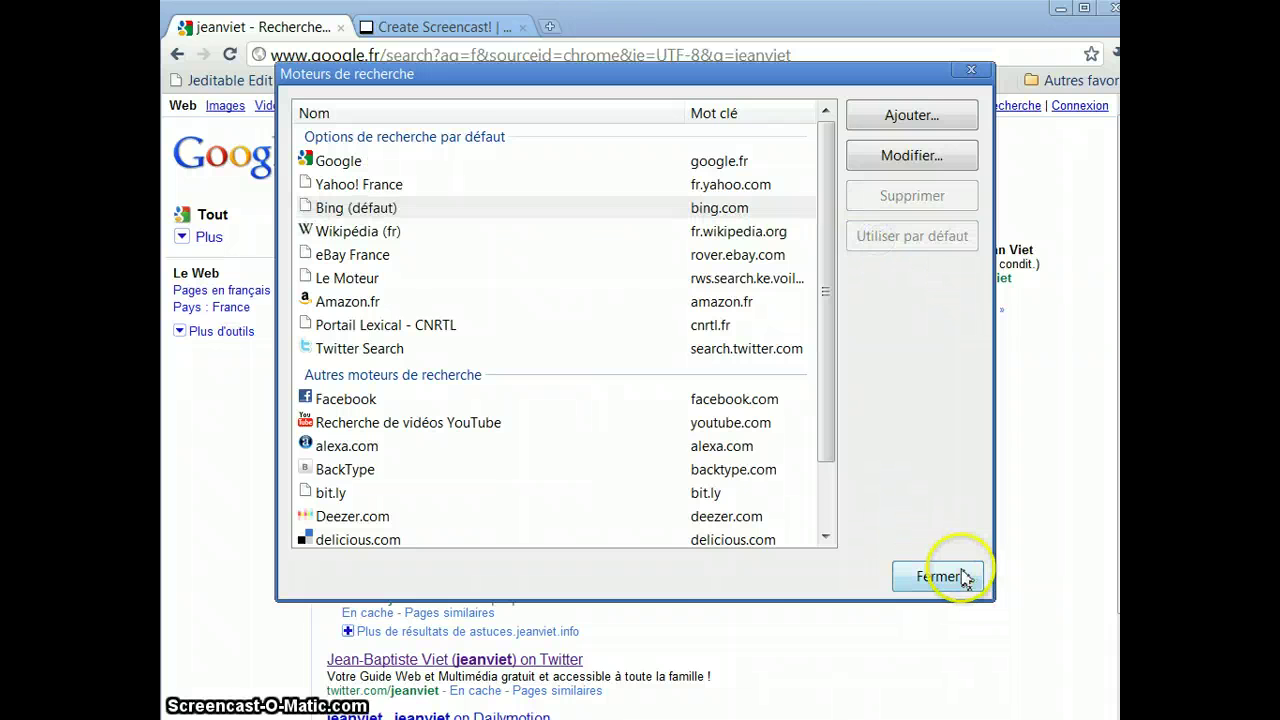
pyautogui.click(938, 577)
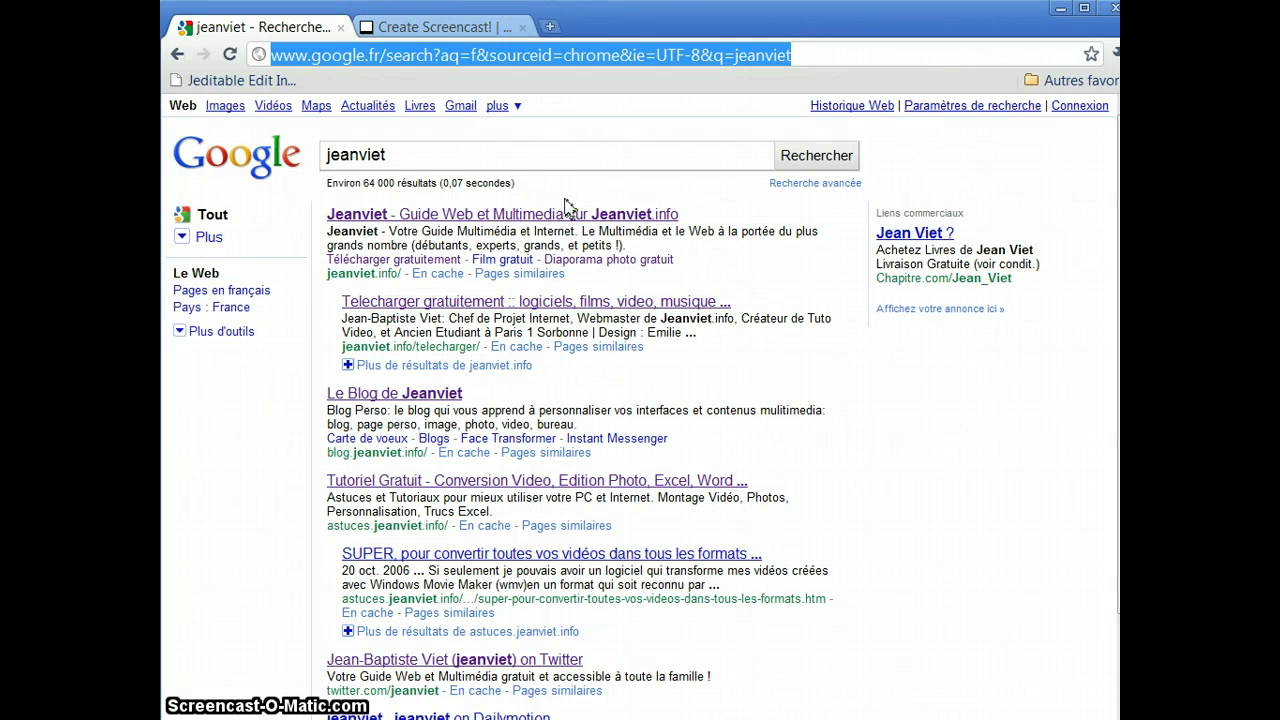
# Search for "jeanviet" from the address bar with Bing and look through the results
pyautogui.write('jeanviet.info')
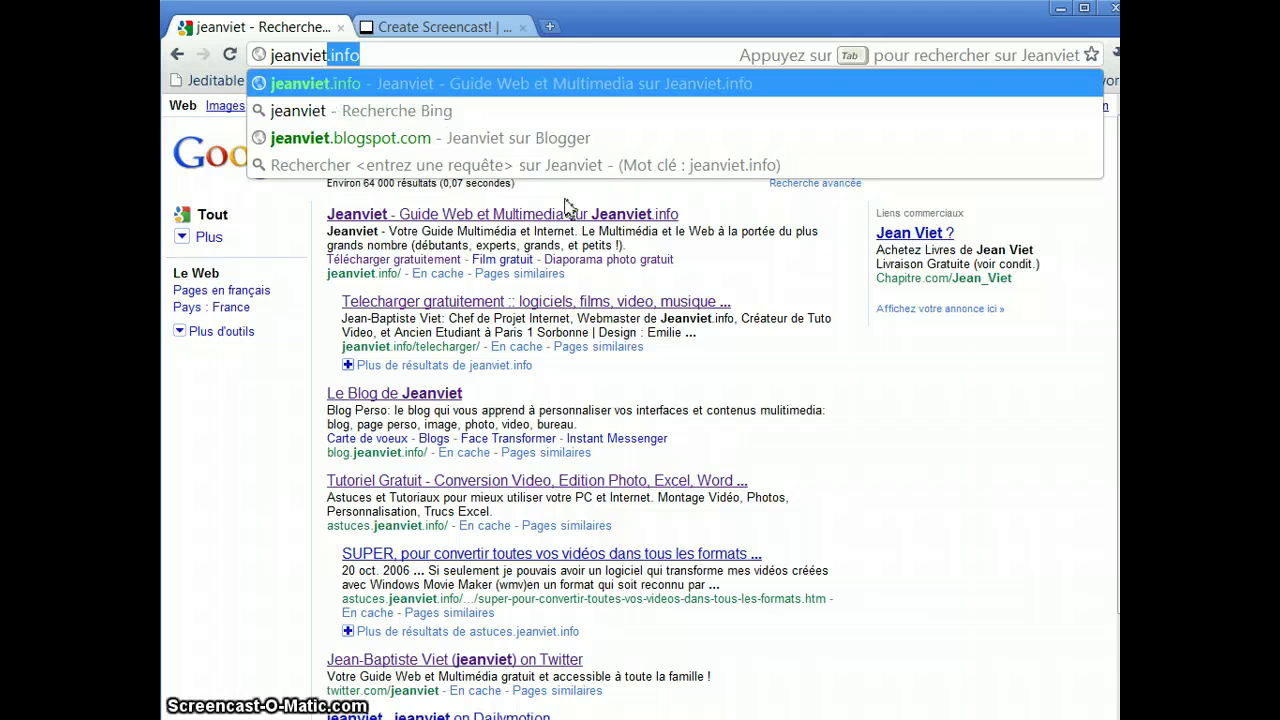
pyautogui.press('Return')
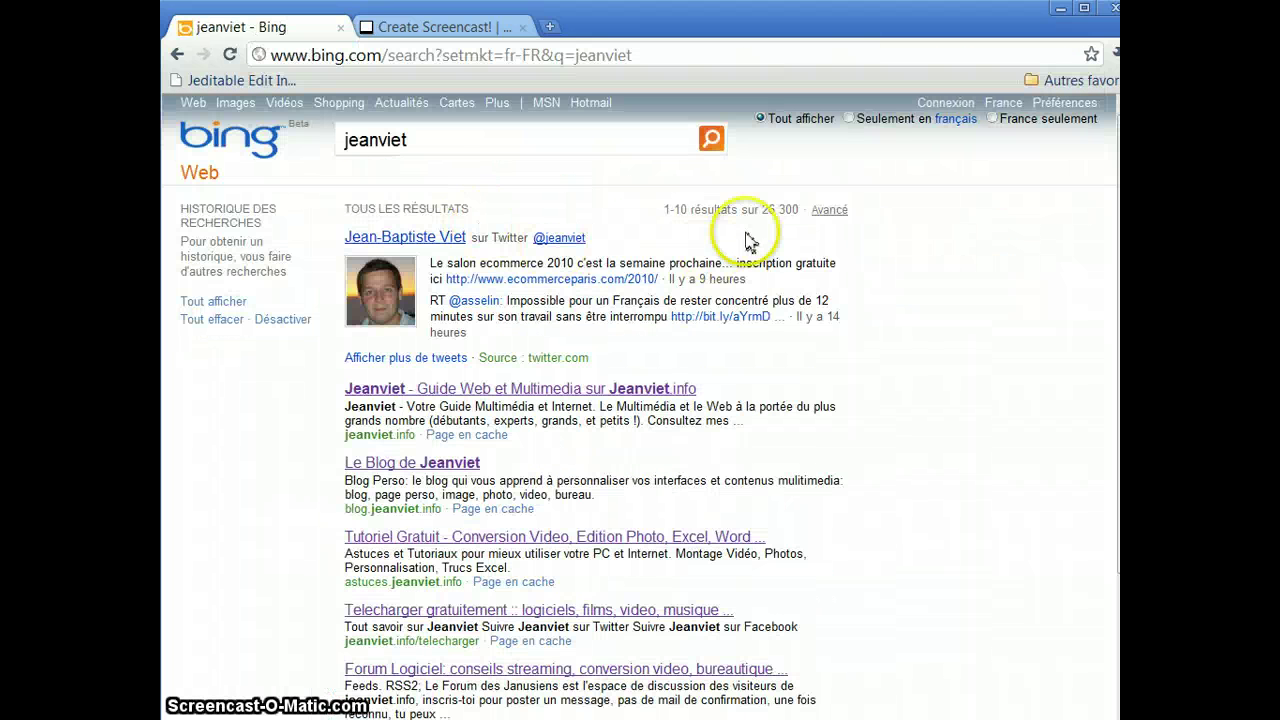
pyautogui.scroll(-3, 886, 334)
pyautogui.scroll(3, 910, 360)
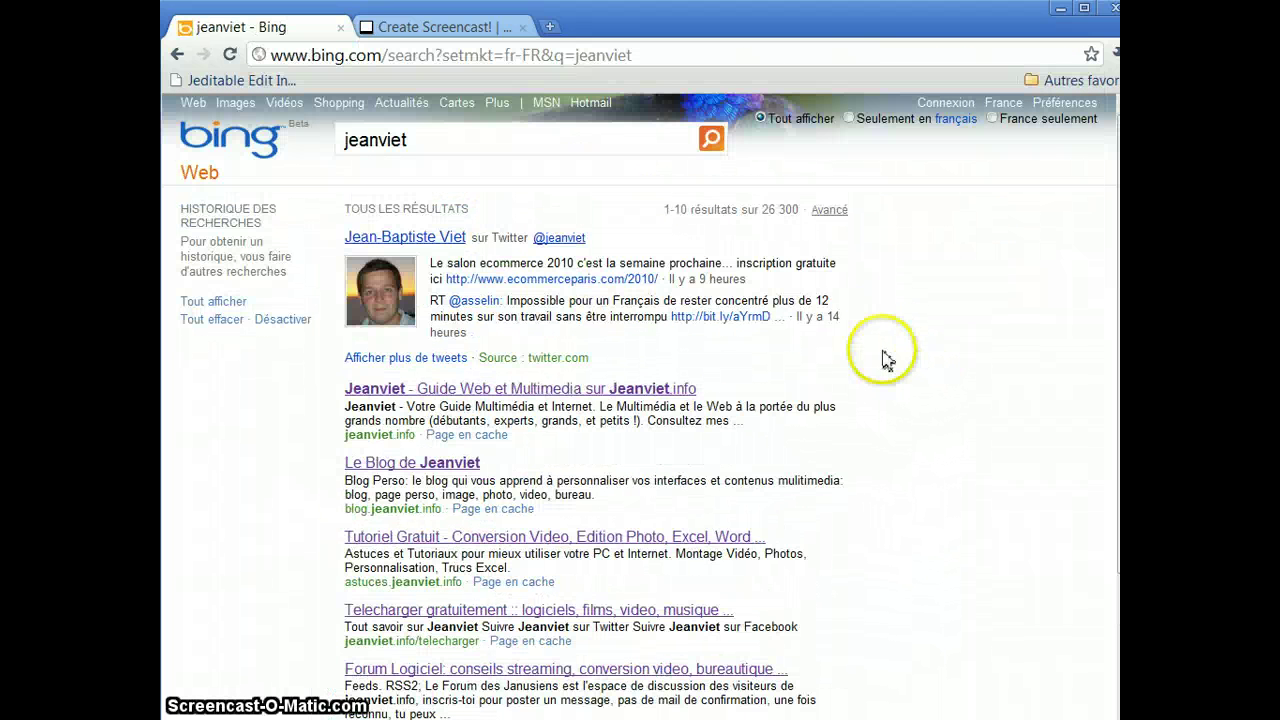
pyautogui.scroll(-3, 897, 360)
pyautogui.scroll(3, 983, 391)
pyautogui.scroll(-2, 946, 377)
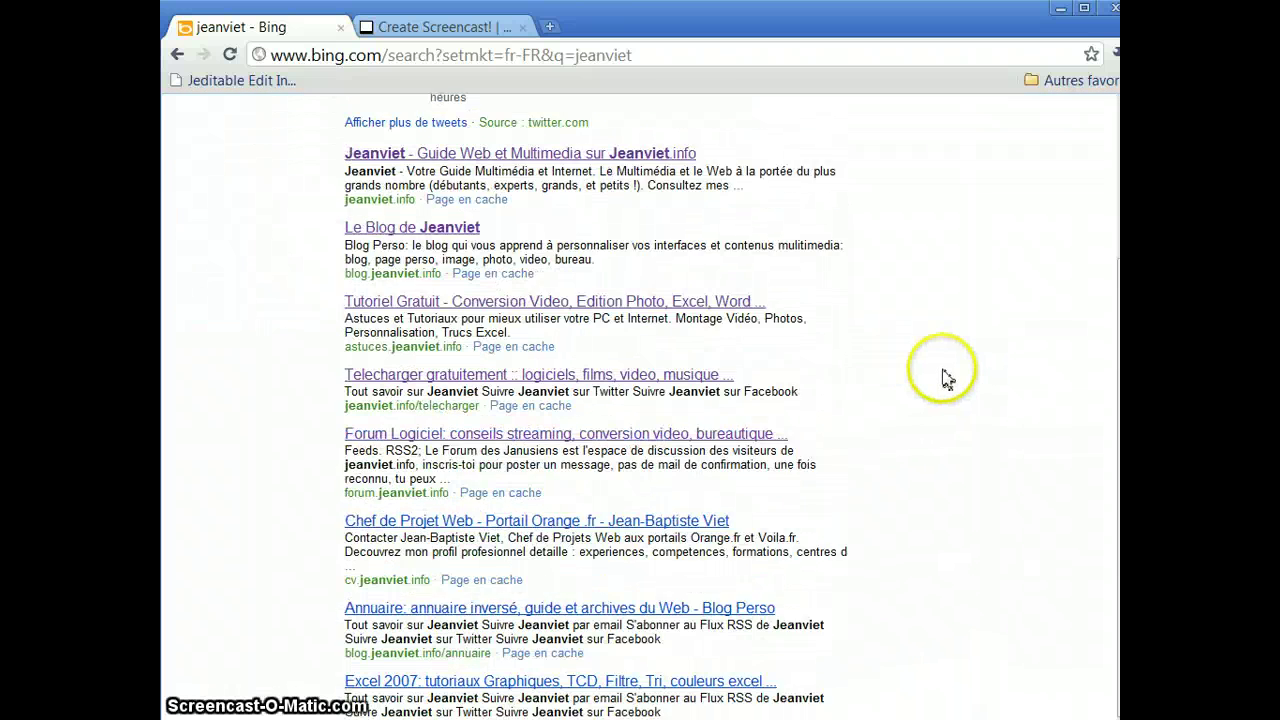
pyautogui.scroll(2, 955, 387)
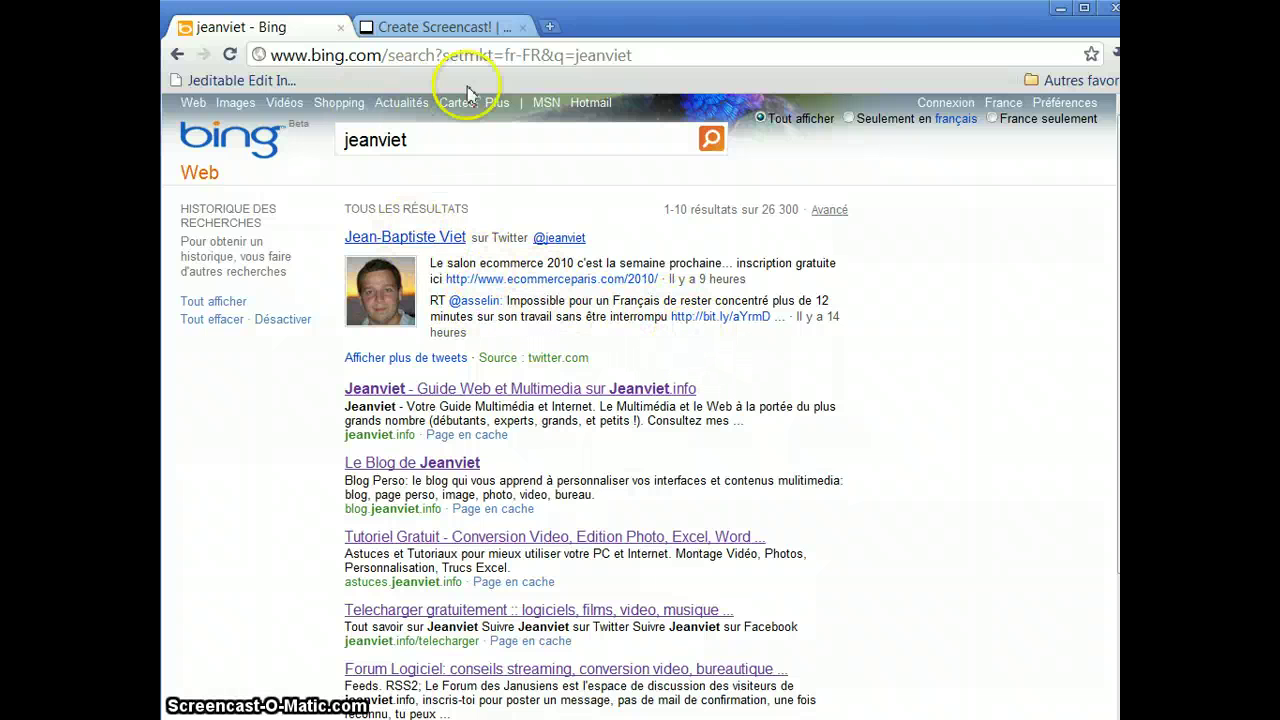
# Make Yahoo! France the default search engine in the search engine settings and close the dialog
pyautogui.rightClick(652, 56)
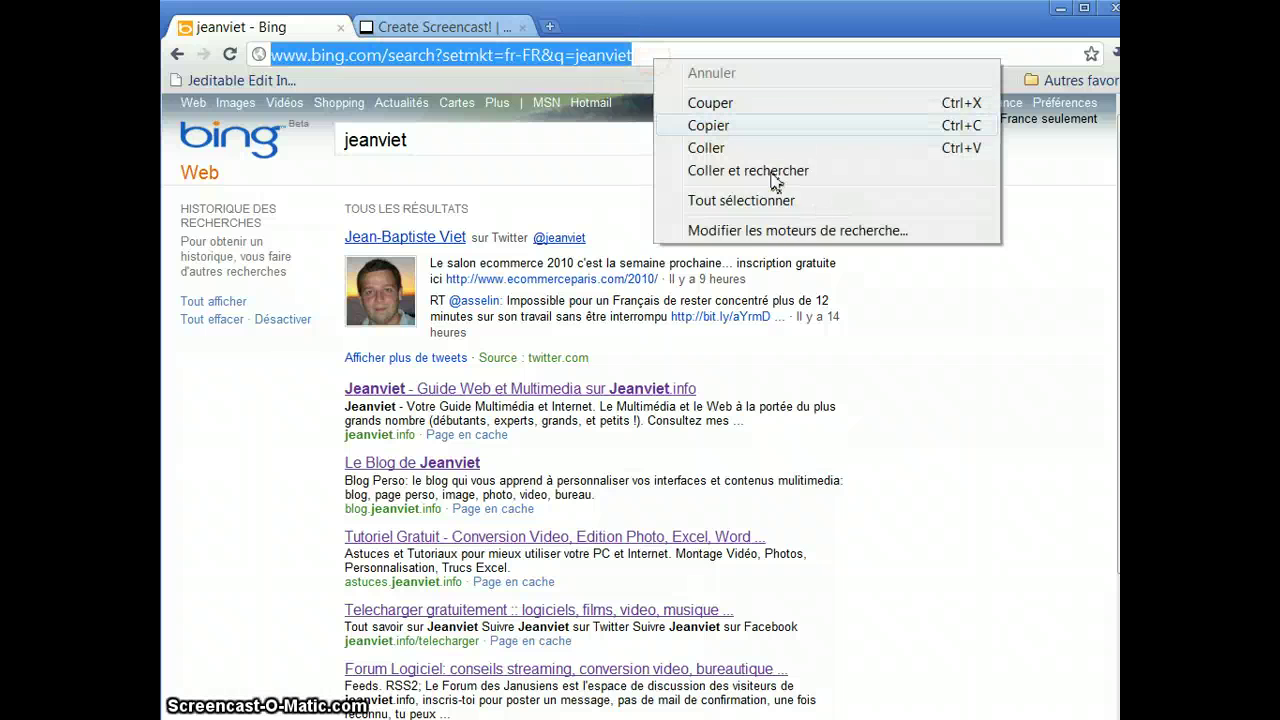
pyautogui.click(763, 234)
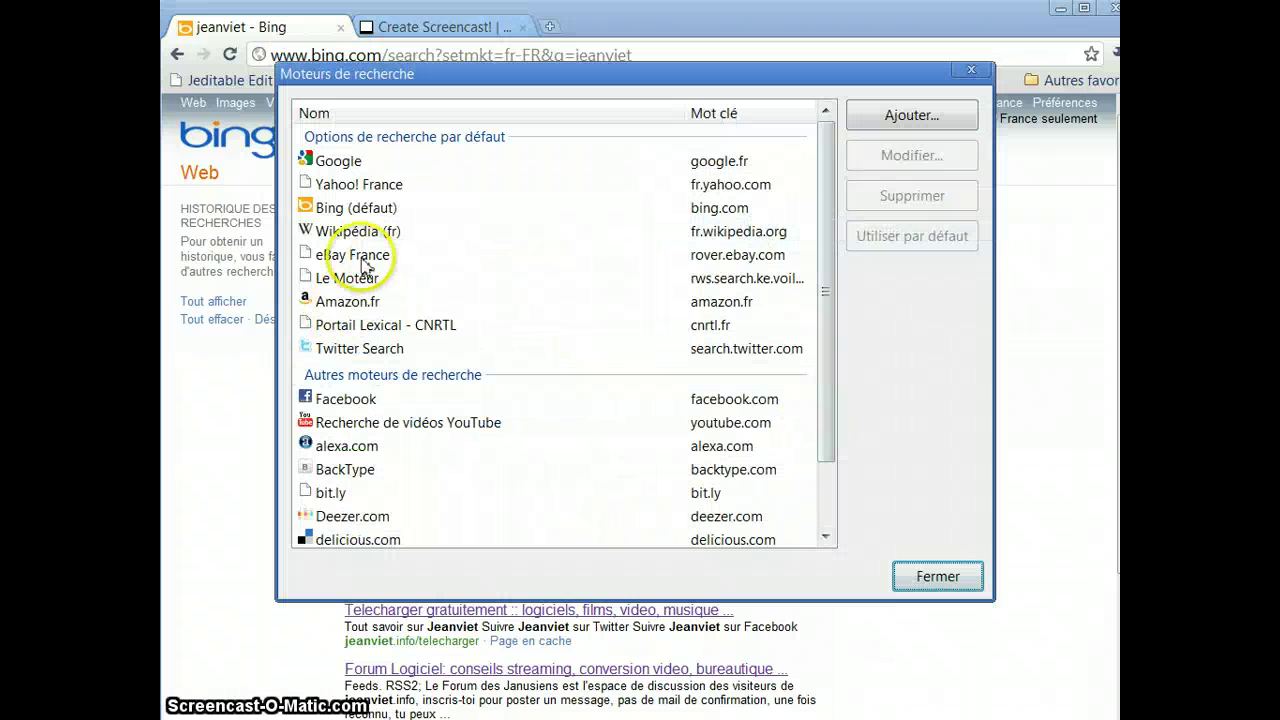
pyautogui.click(345, 184)
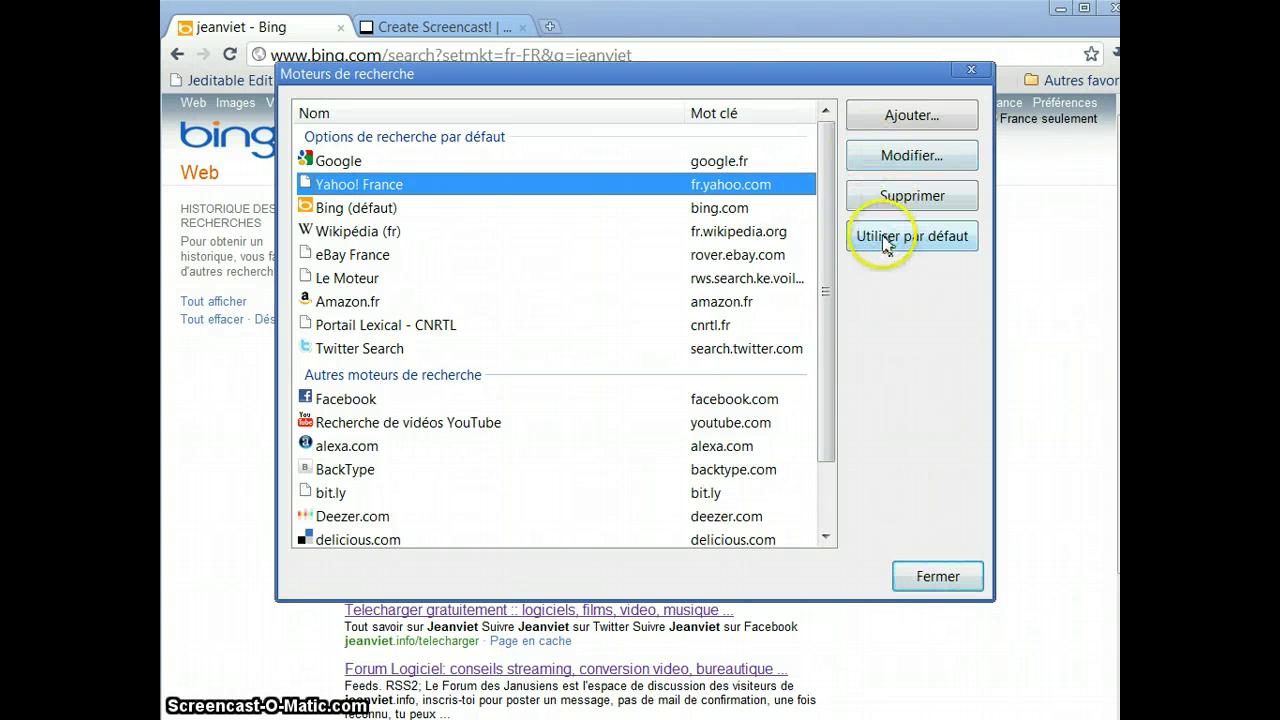
pyautogui.click(874, 244)
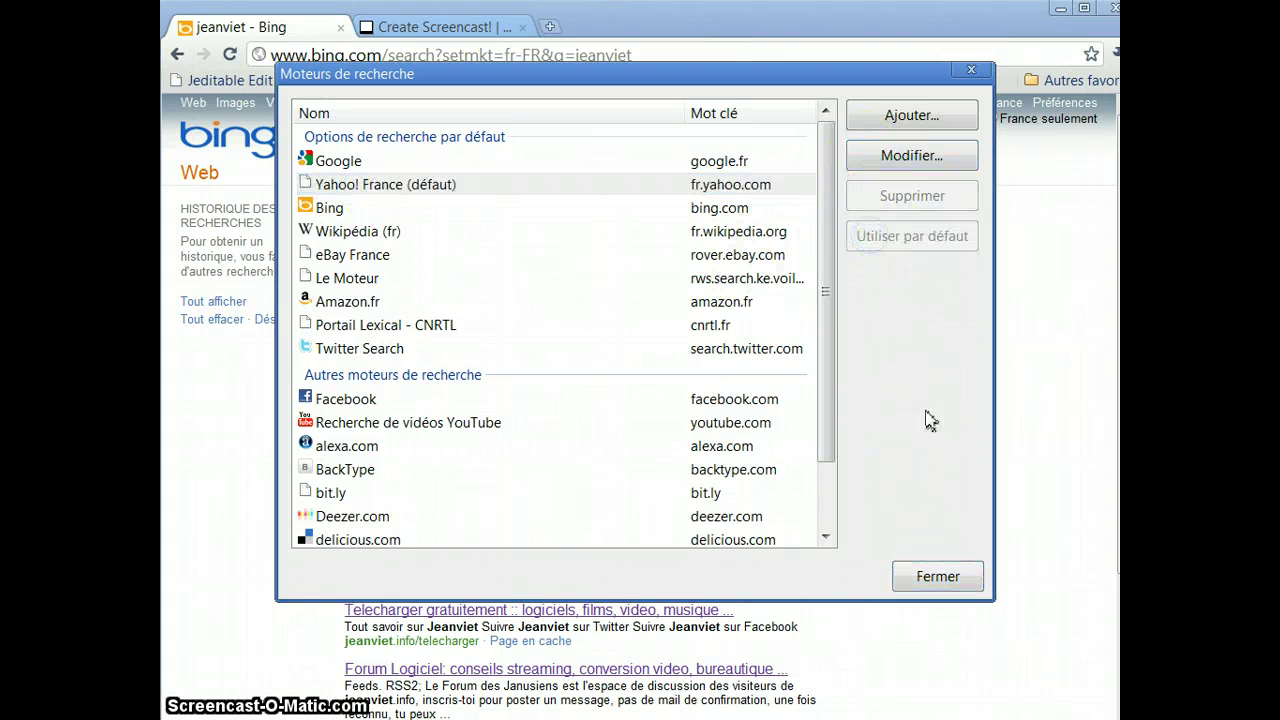
pyautogui.click(938, 577)
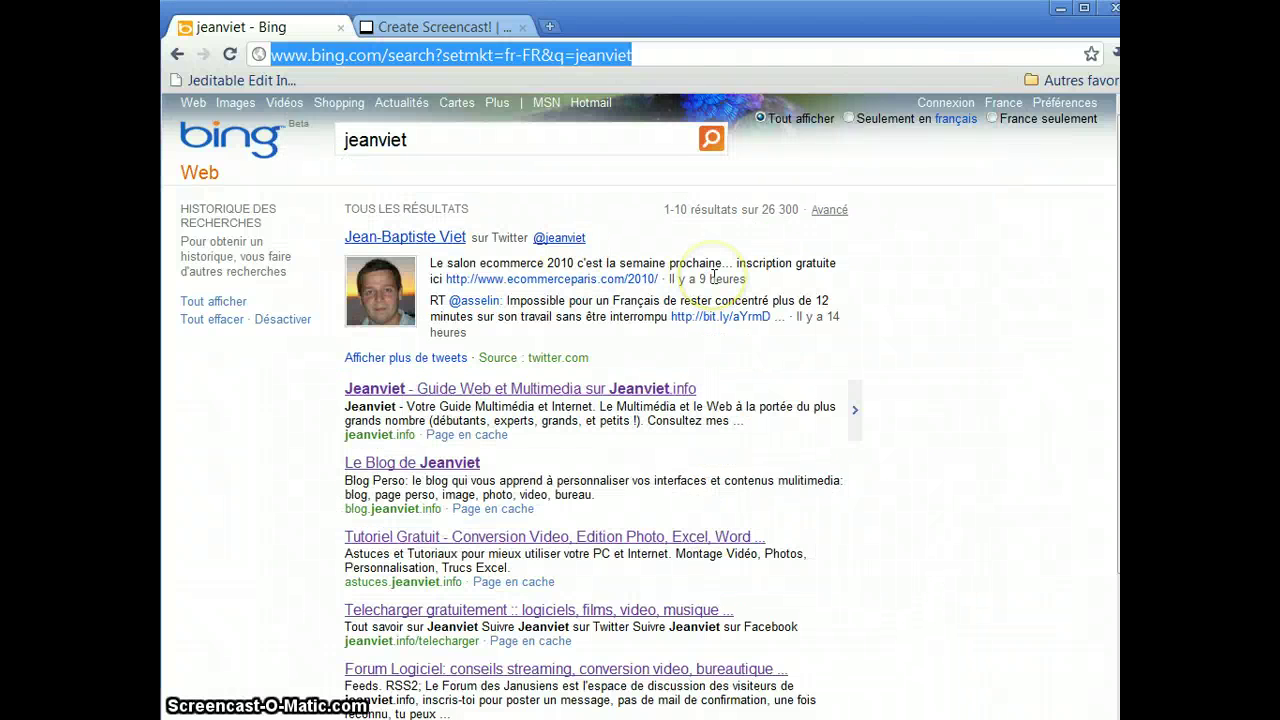
# Search for "jeanviet" from the address bar with Yahoo! France and look through the results
pyautogui.write('jeanviet.info')
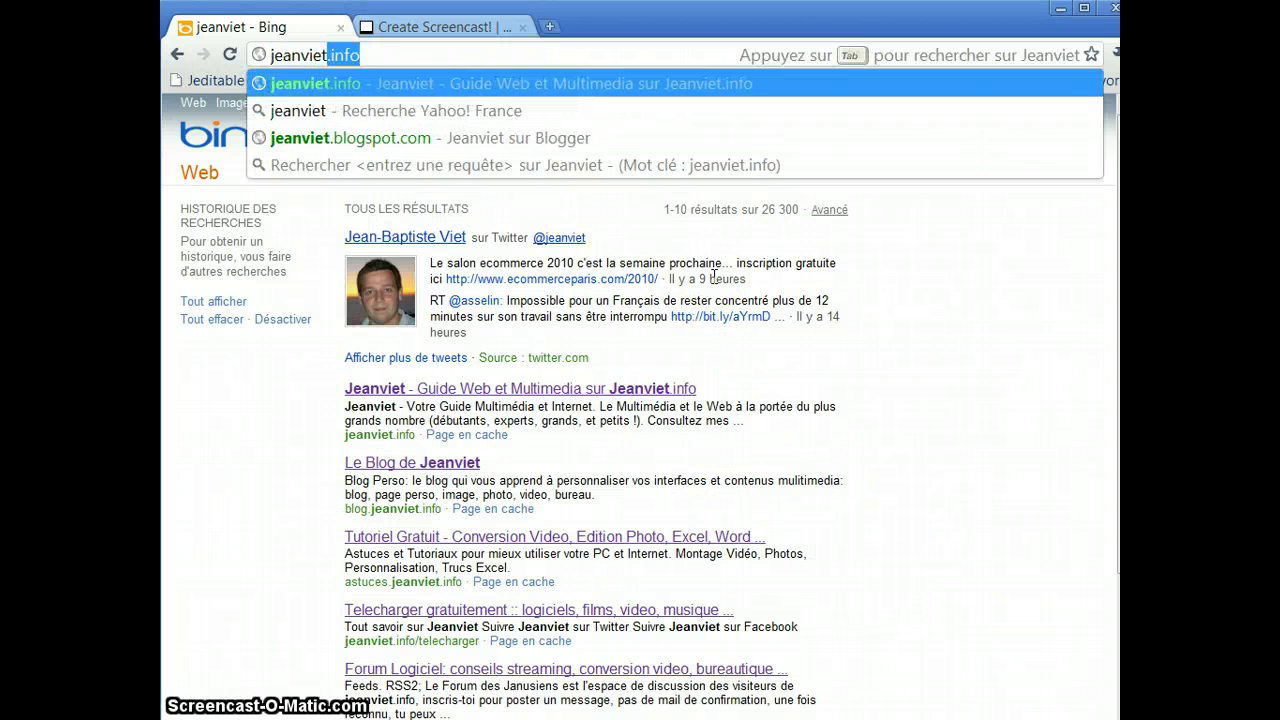
pyautogui.press('Return')
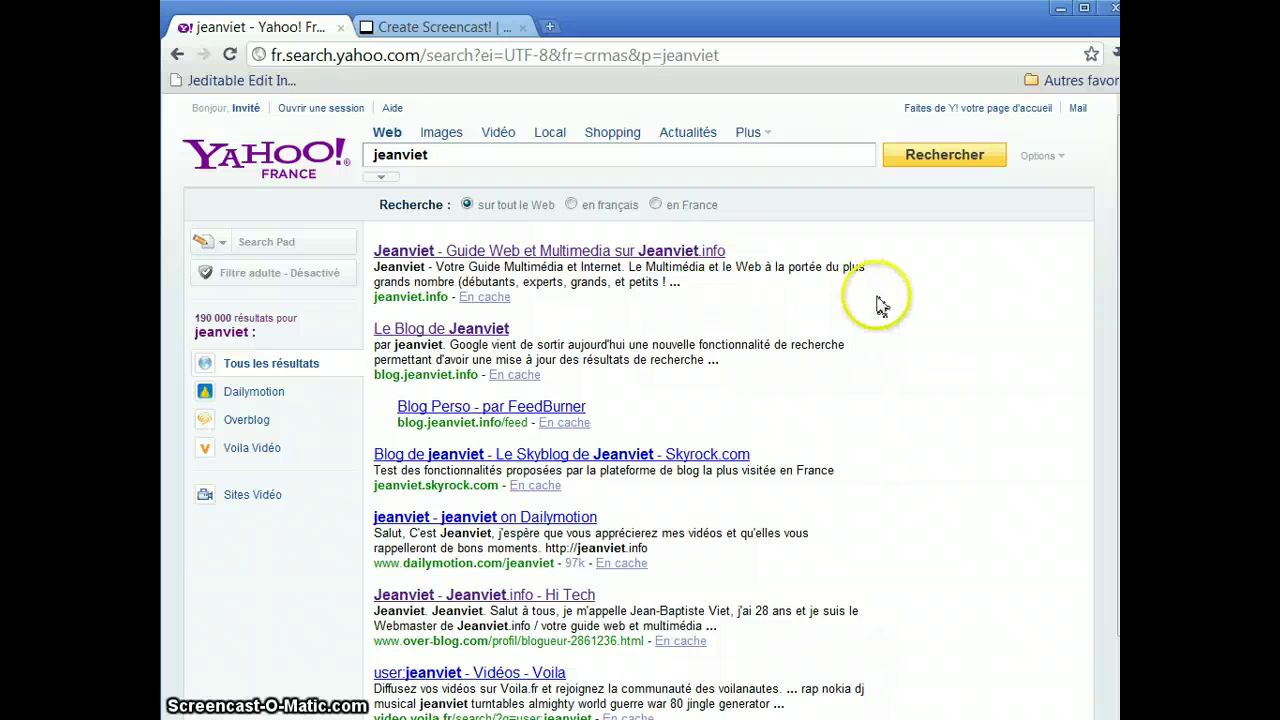
pyautogui.scroll(-3, 925, 305)
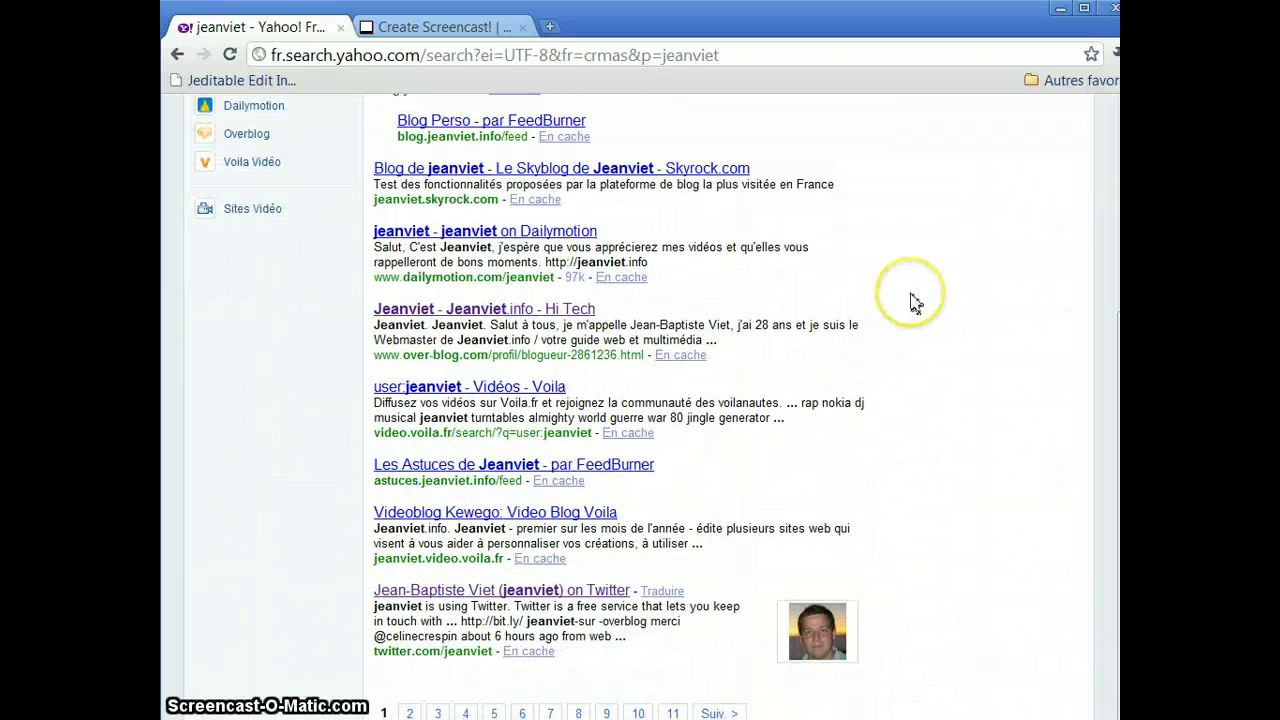
pyautogui.scroll(3, 916, 303)
pyautogui.click(920, 310)
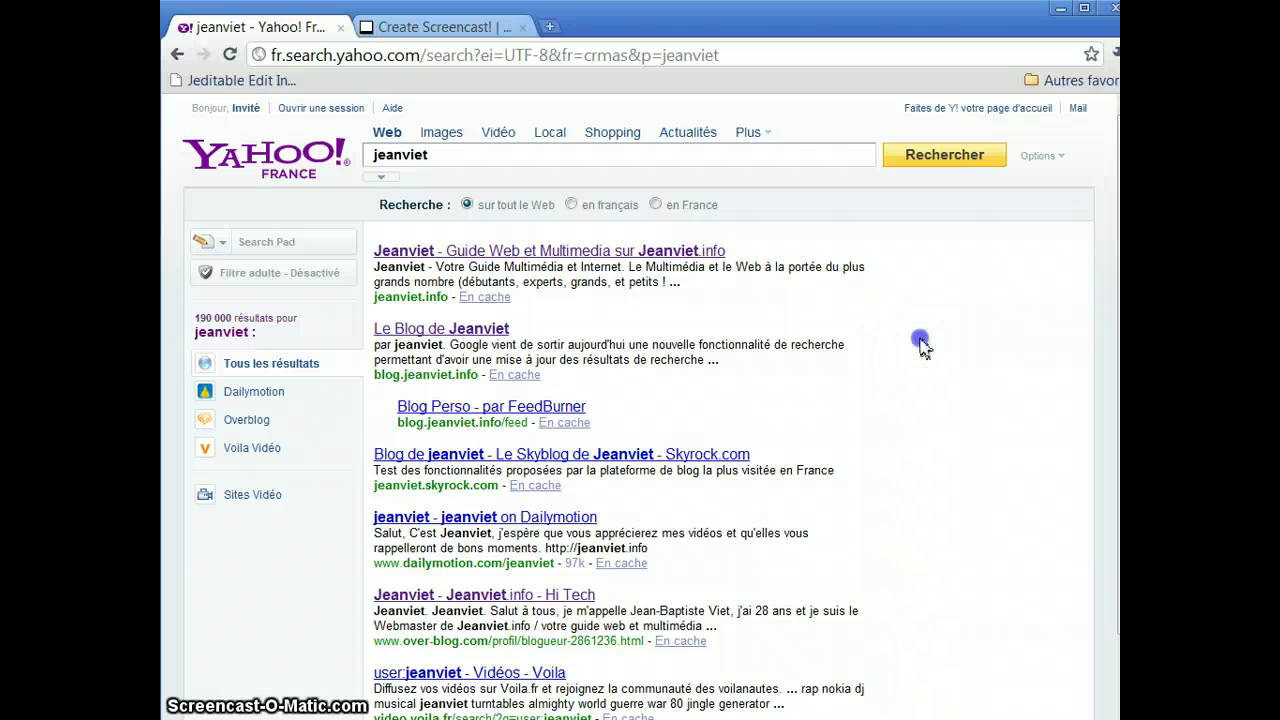
pyautogui.scroll(-3, 910, 330)
pyautogui.scroll(3, 897, 307)
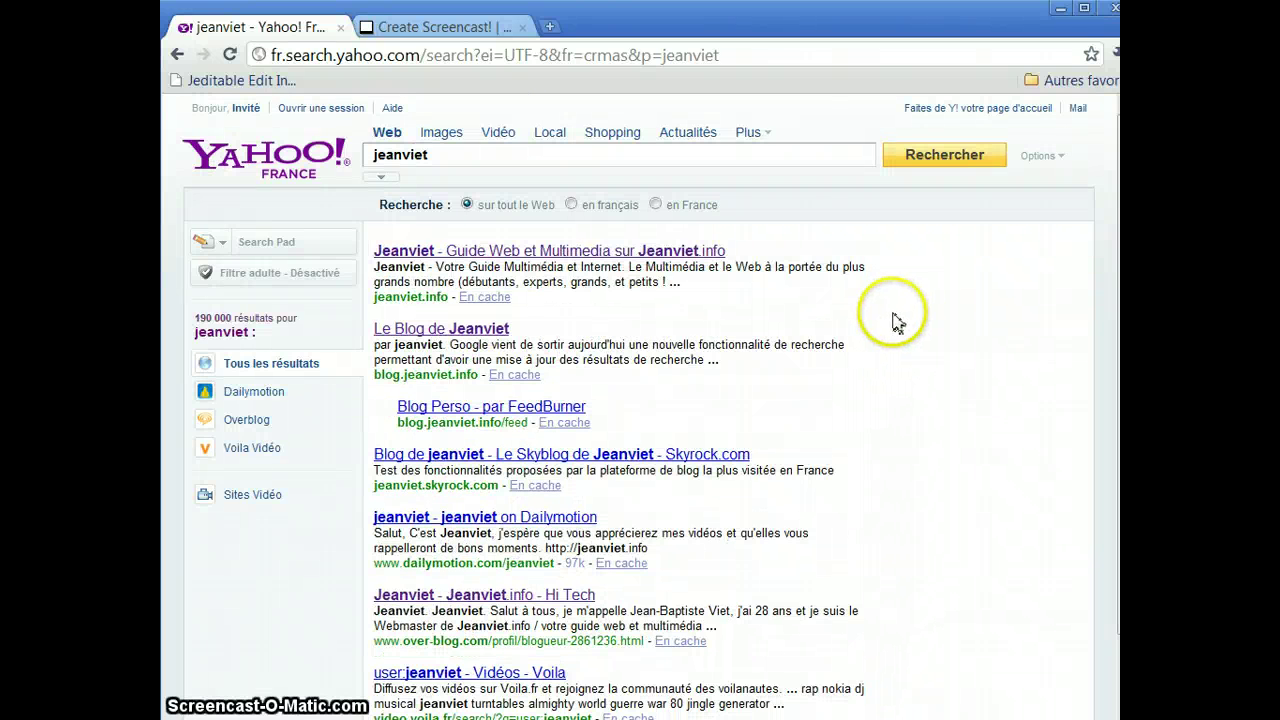
# Go to youtube.com and look over its home page
pyautogui.click(743, 50)
pyautogui.write('youtube.com')
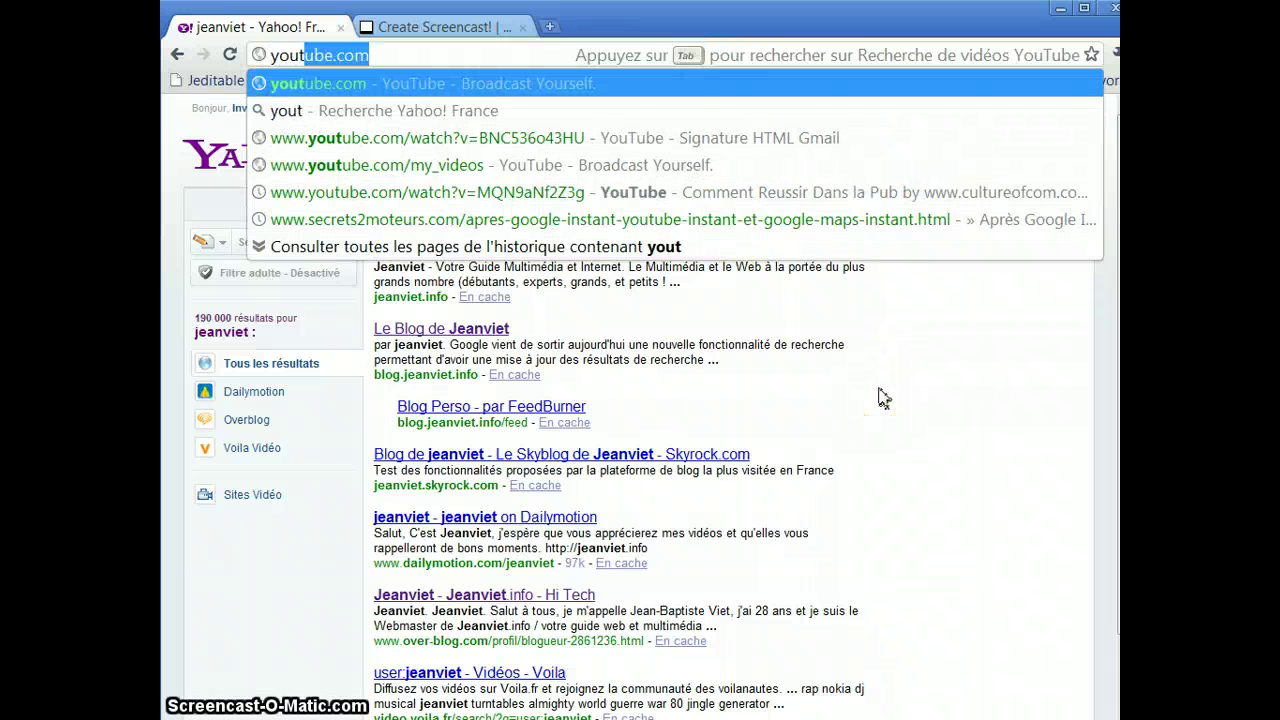
pyautogui.press('Return')
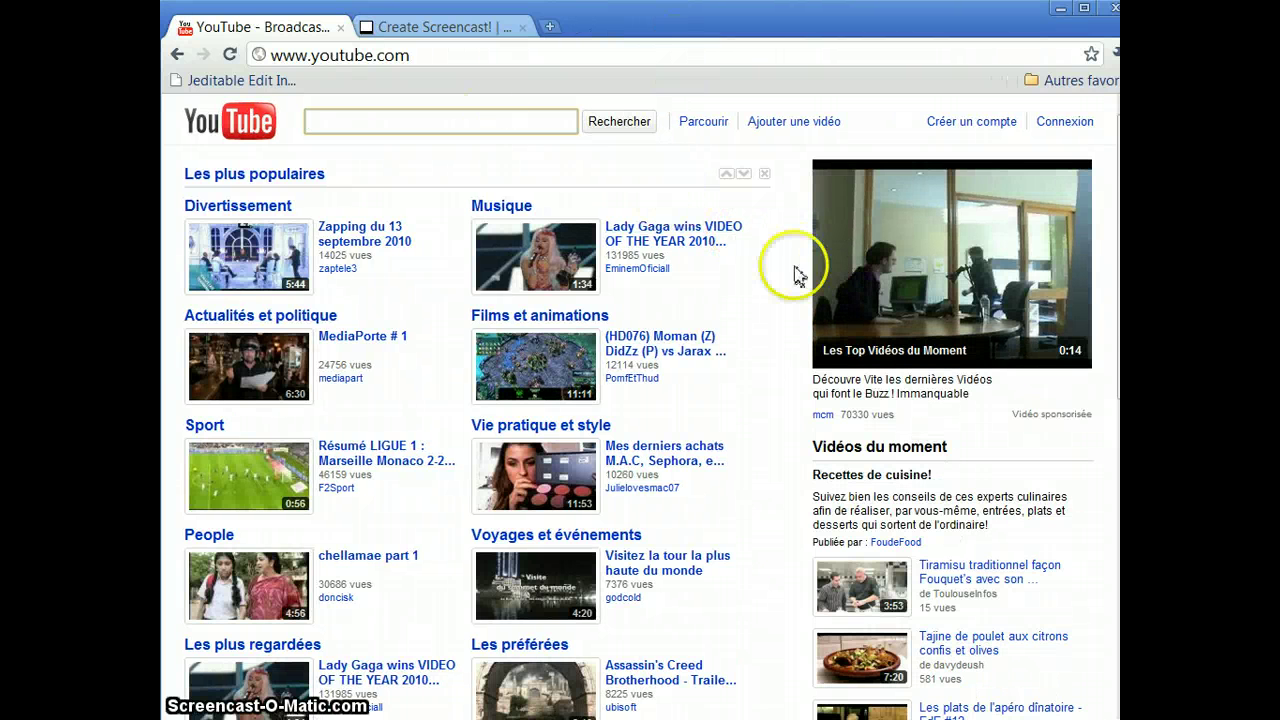
pyautogui.scroll(-5, 771, 294)
pyautogui.scroll(5, 737, 309)
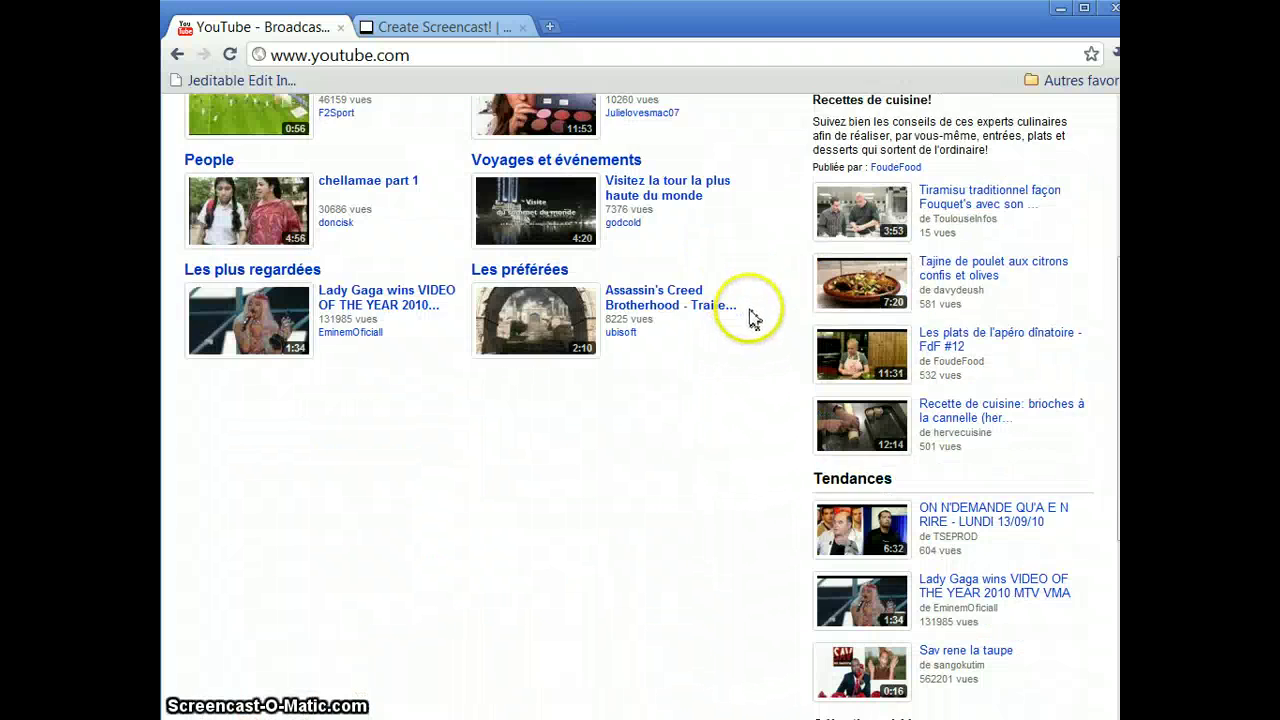
# Make "Recherche de vidéos YouTube" from the other search engines the default search engine and close the settings dialog
pyautogui.rightClick(738, 58)
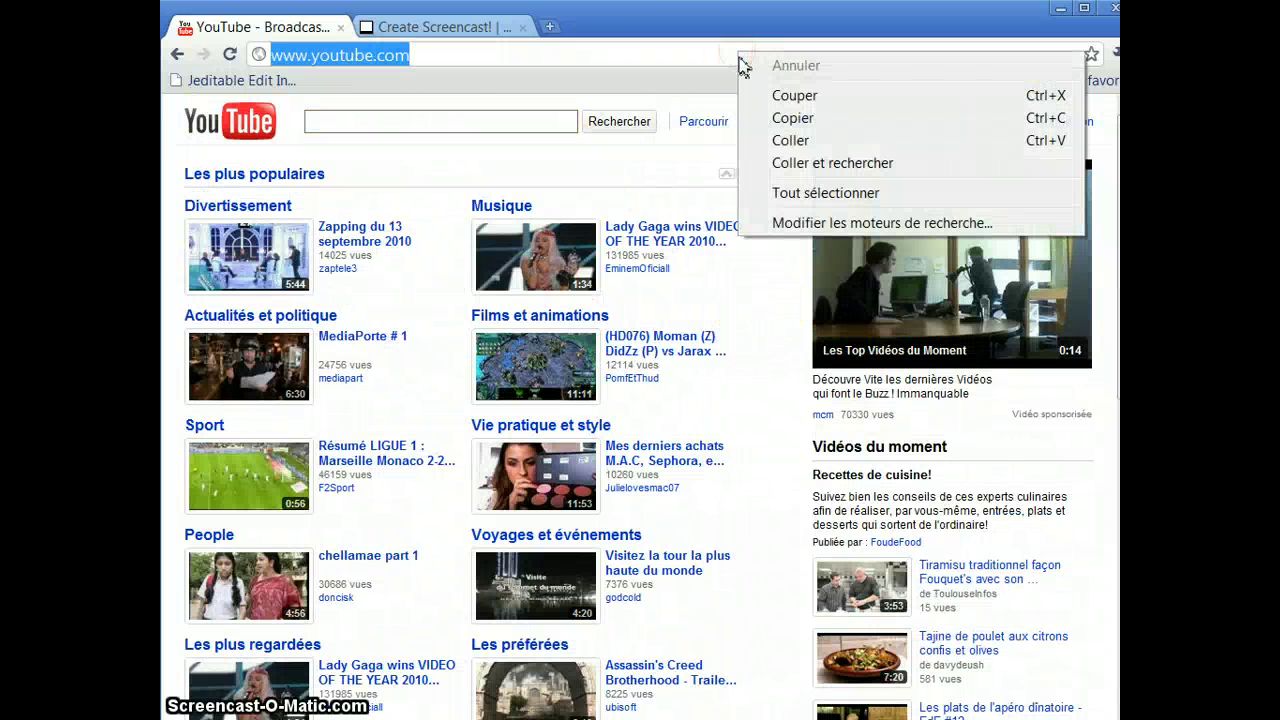
pyautogui.click(857, 219)
pyautogui.click(825, 333)
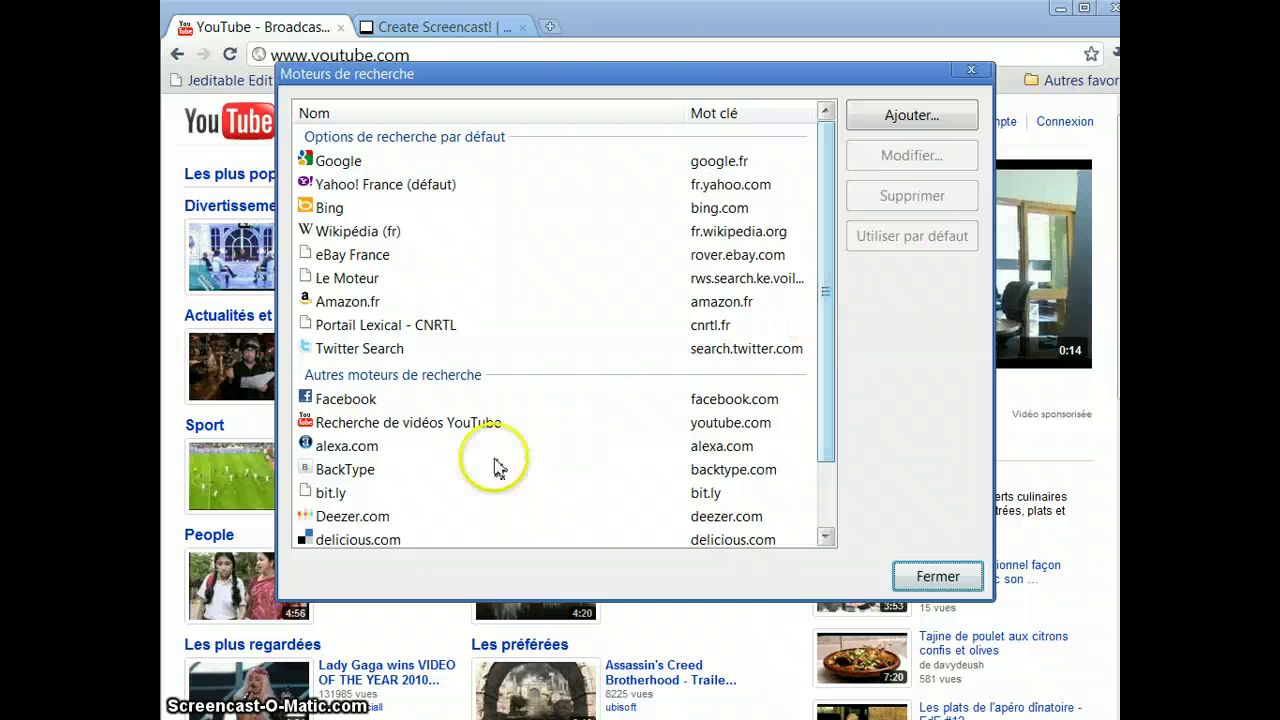
pyautogui.click(447, 427)
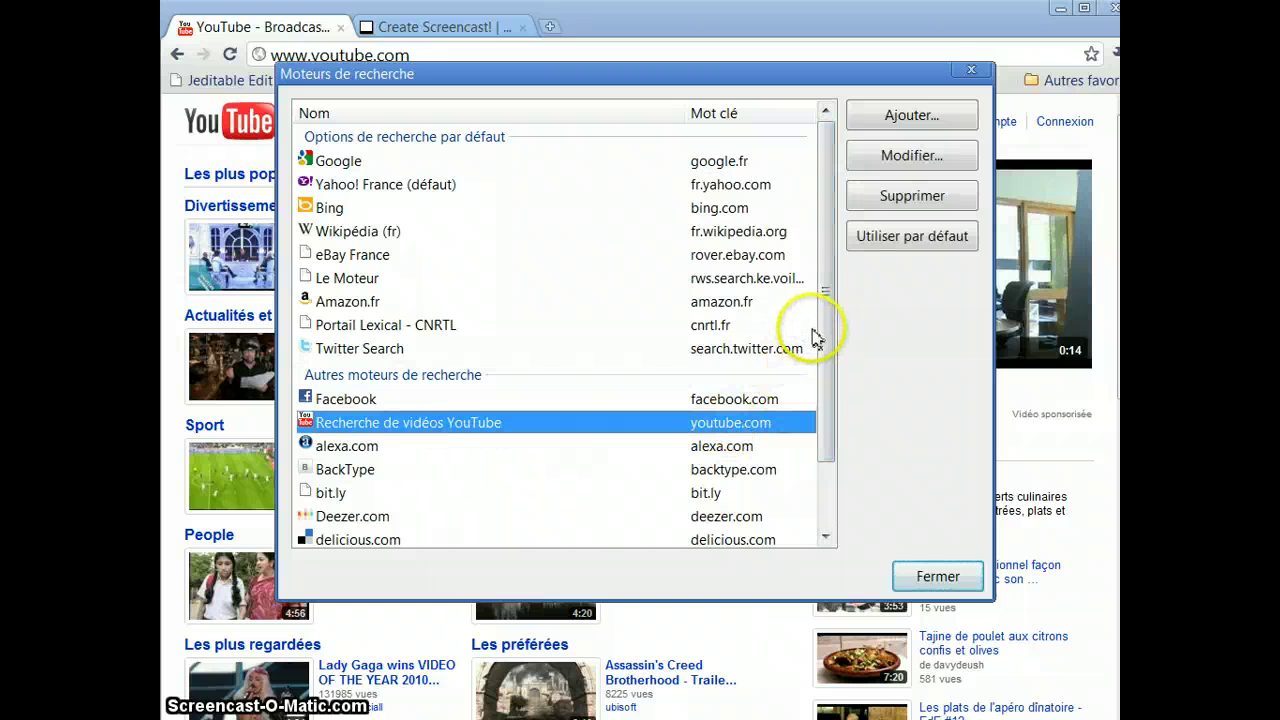
pyautogui.moveTo(823, 354); pyautogui.dragTo(817, 434)
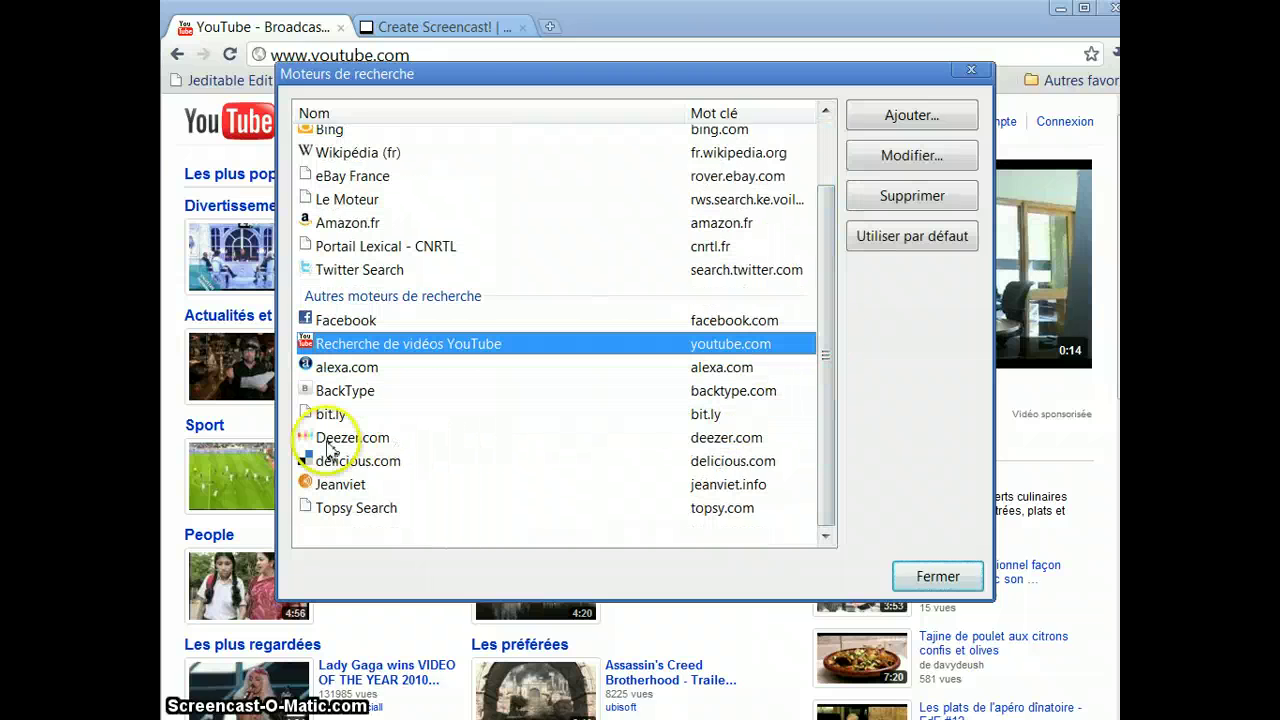
pyautogui.moveTo(826, 437); pyautogui.dragTo(826, 337)
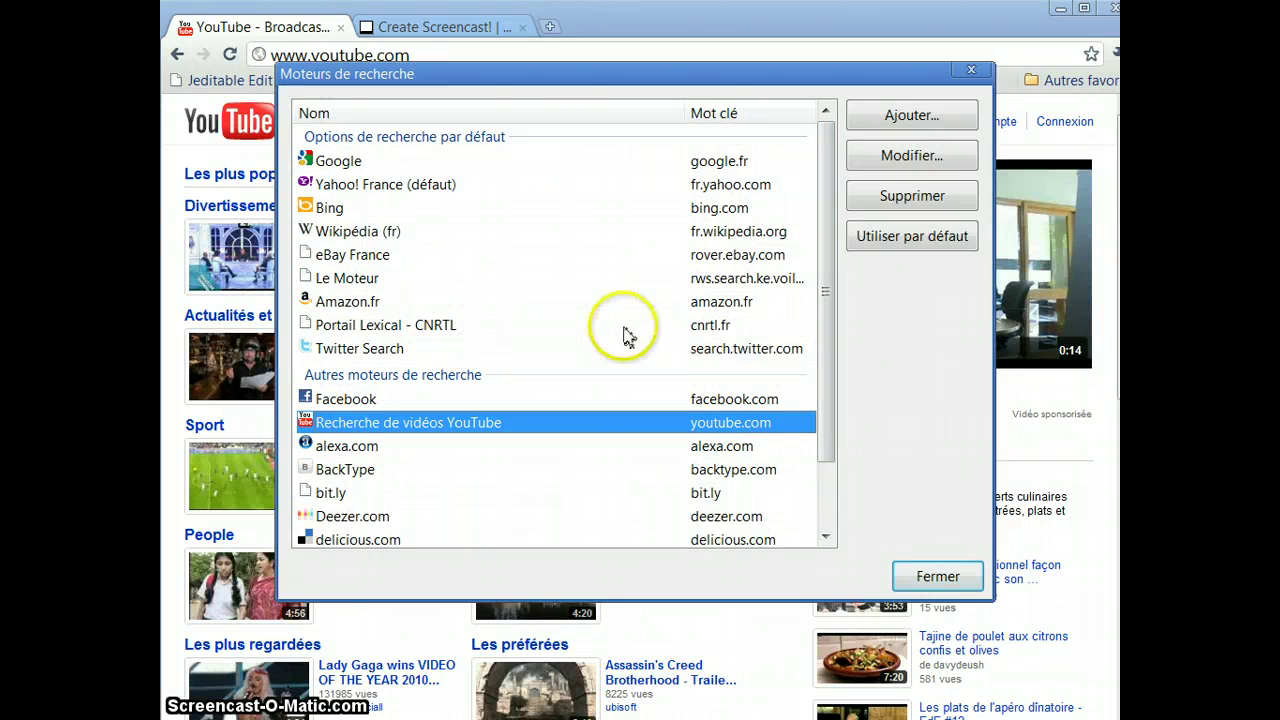
pyautogui.moveTo(826, 297); pyautogui.dragTo(819, 413)
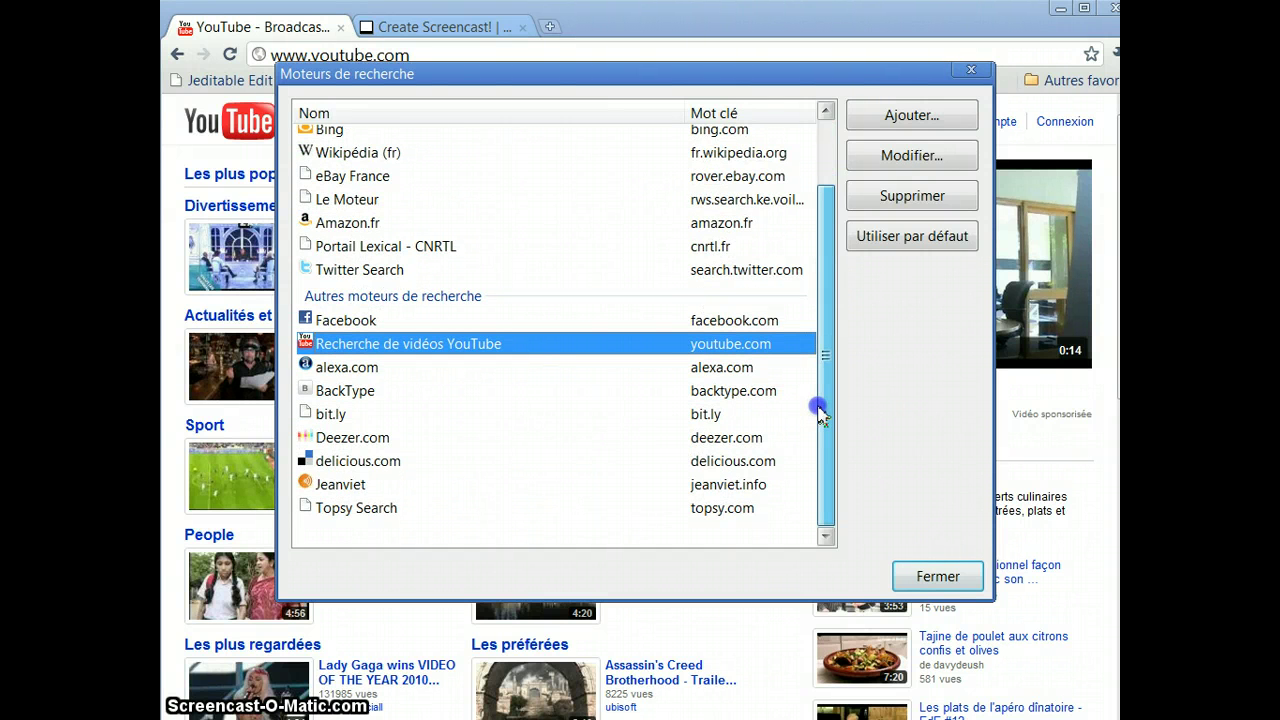
pyautogui.moveTo(819, 413); pyautogui.dragTo(819, 296)
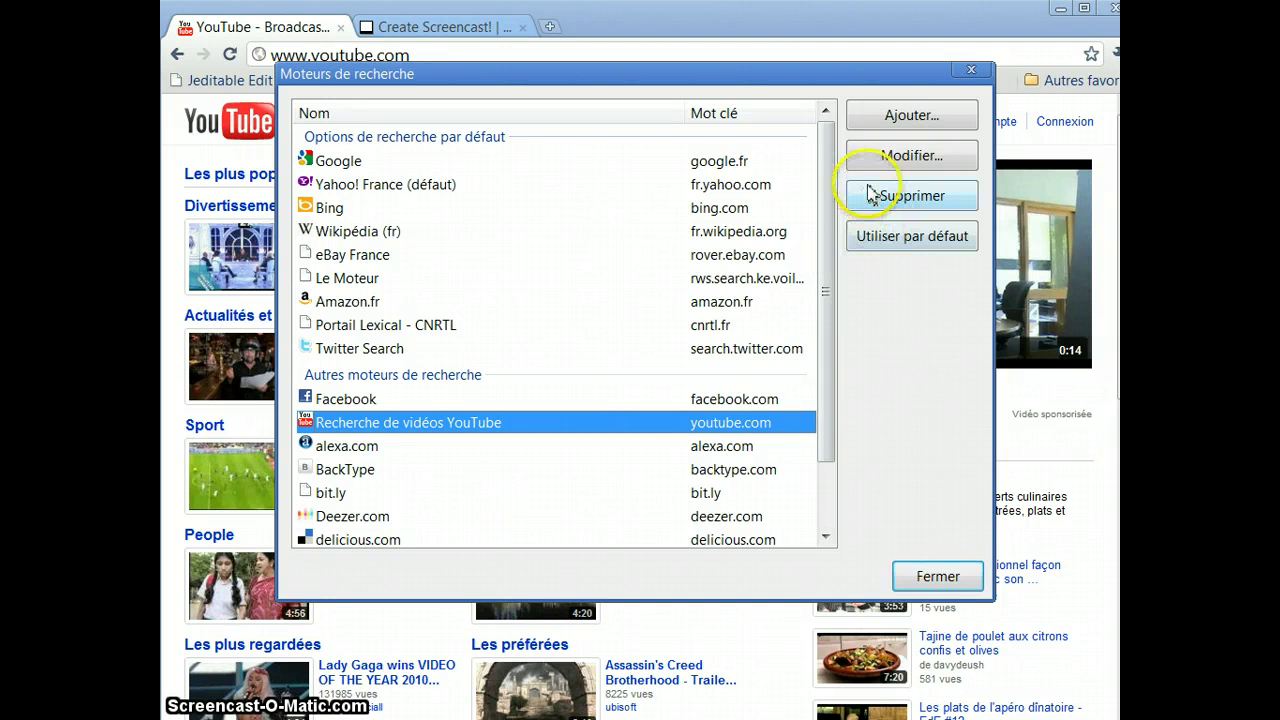
pyautogui.click(911, 236)
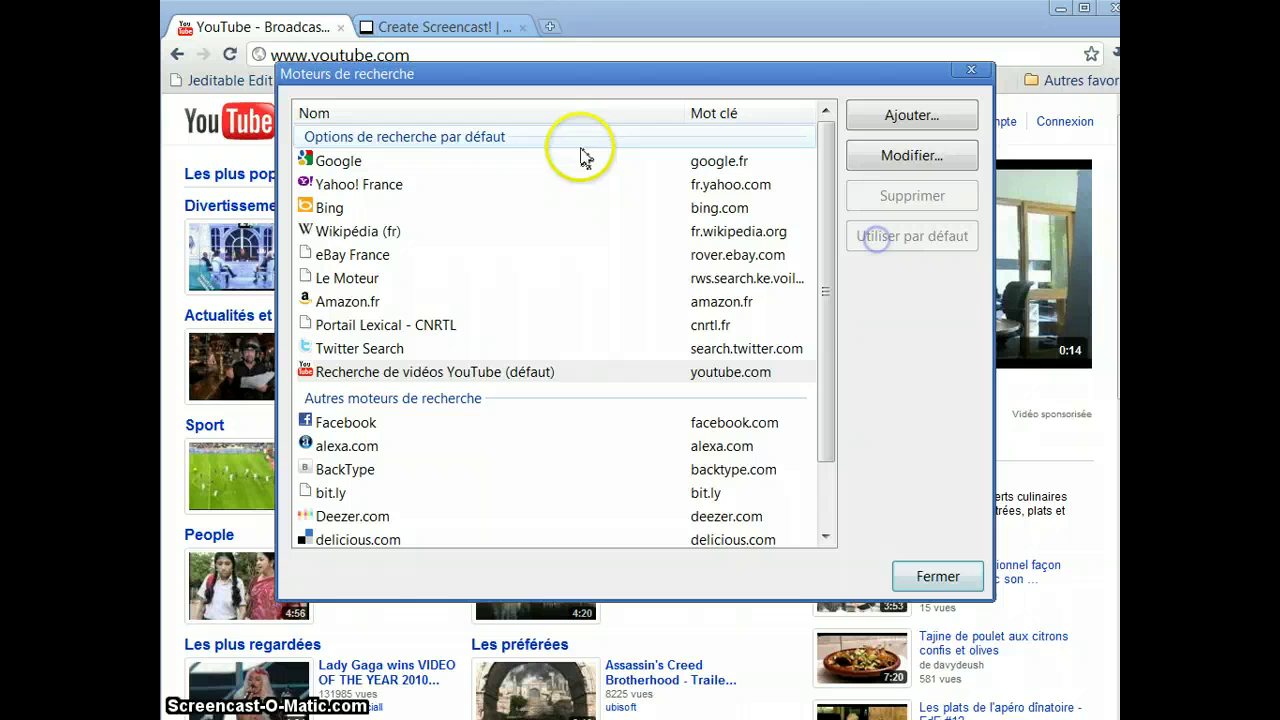
pyautogui.click(936, 577)
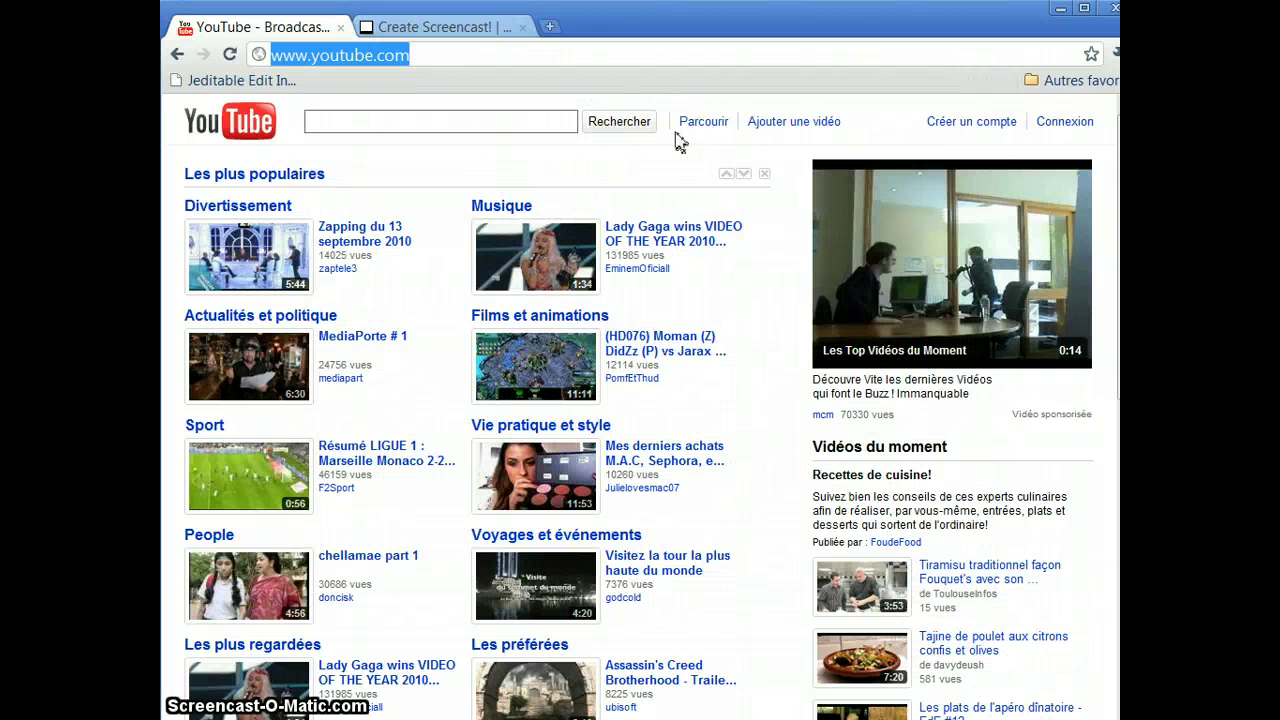
# Search for "diaporama jeanviet" on YouTube from the address bar and open the "Jeanviet Face Movie" video from the results
pyautogui.write('diapora')
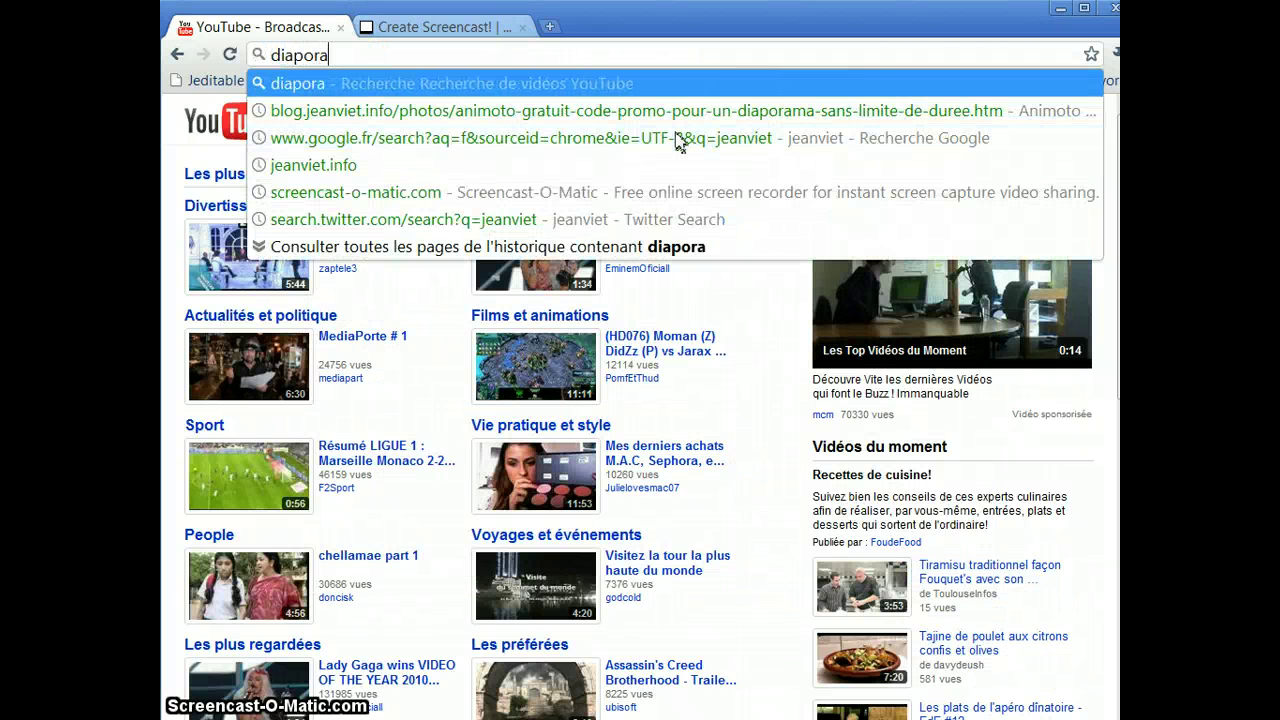
pyautogui.write('ma jeanvi')
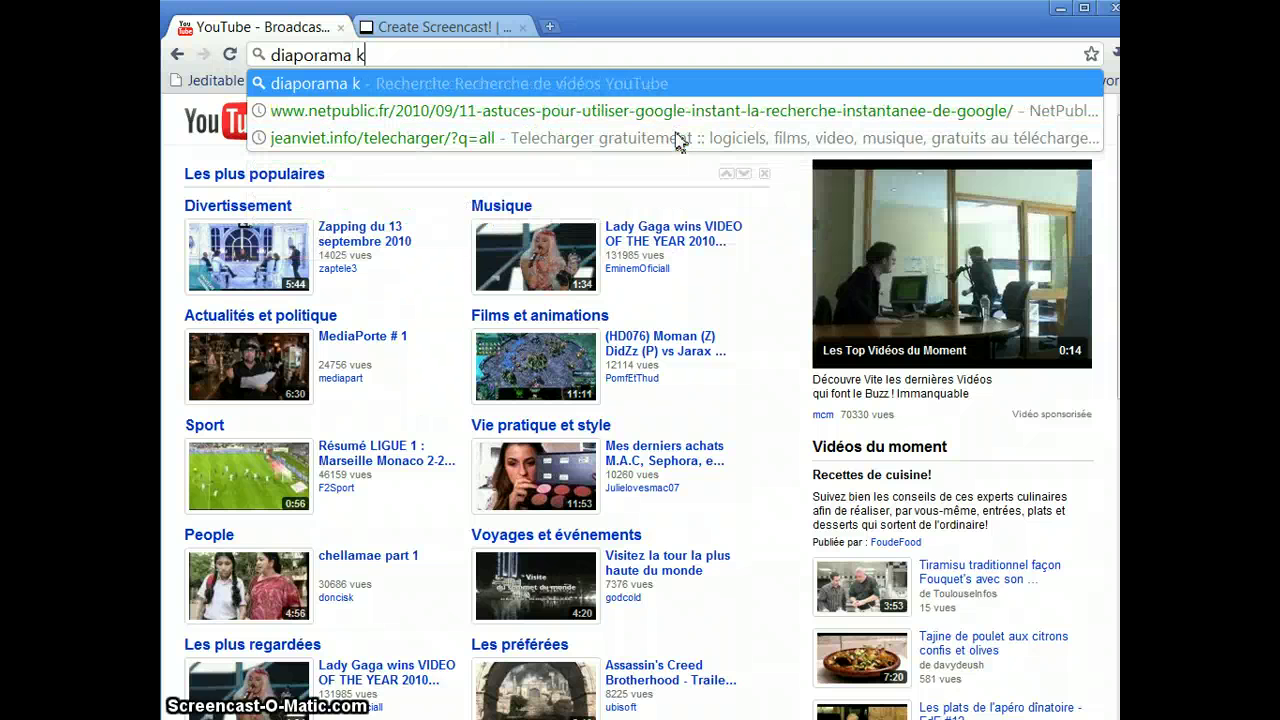
pyautogui.press('BackSpace')
pyautogui.write('jeanviet')
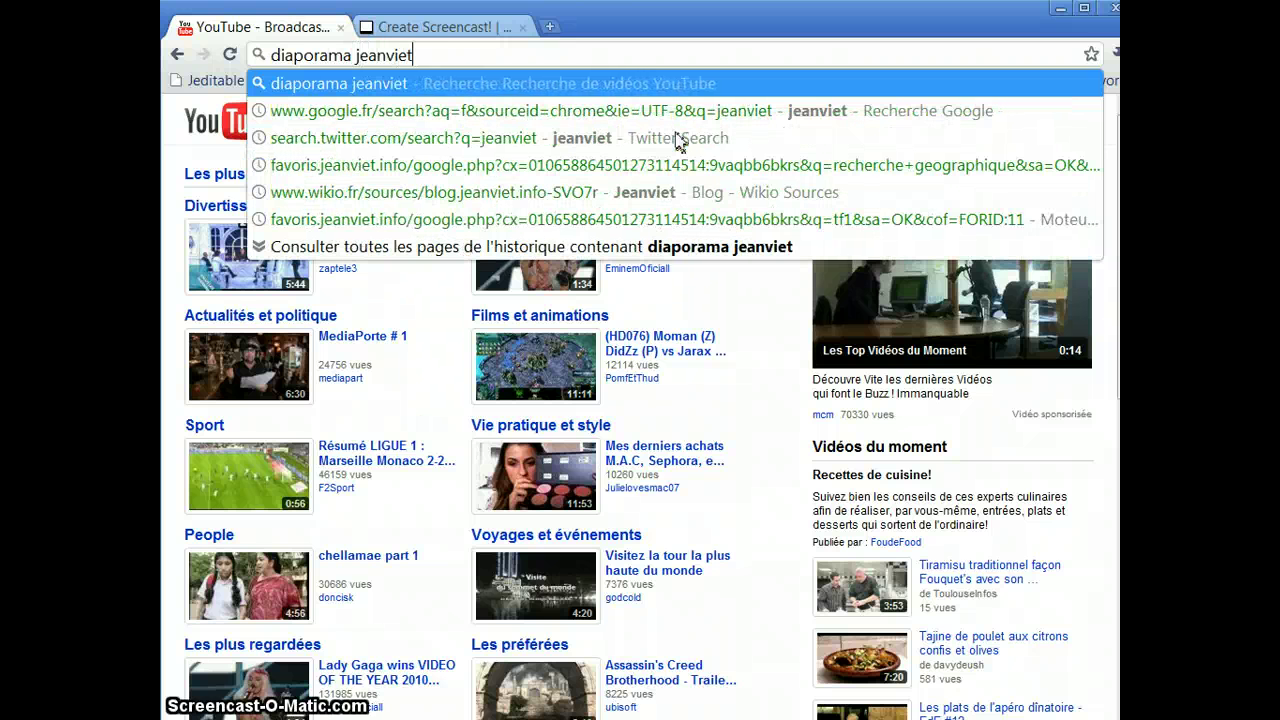
pyautogui.press('Return')
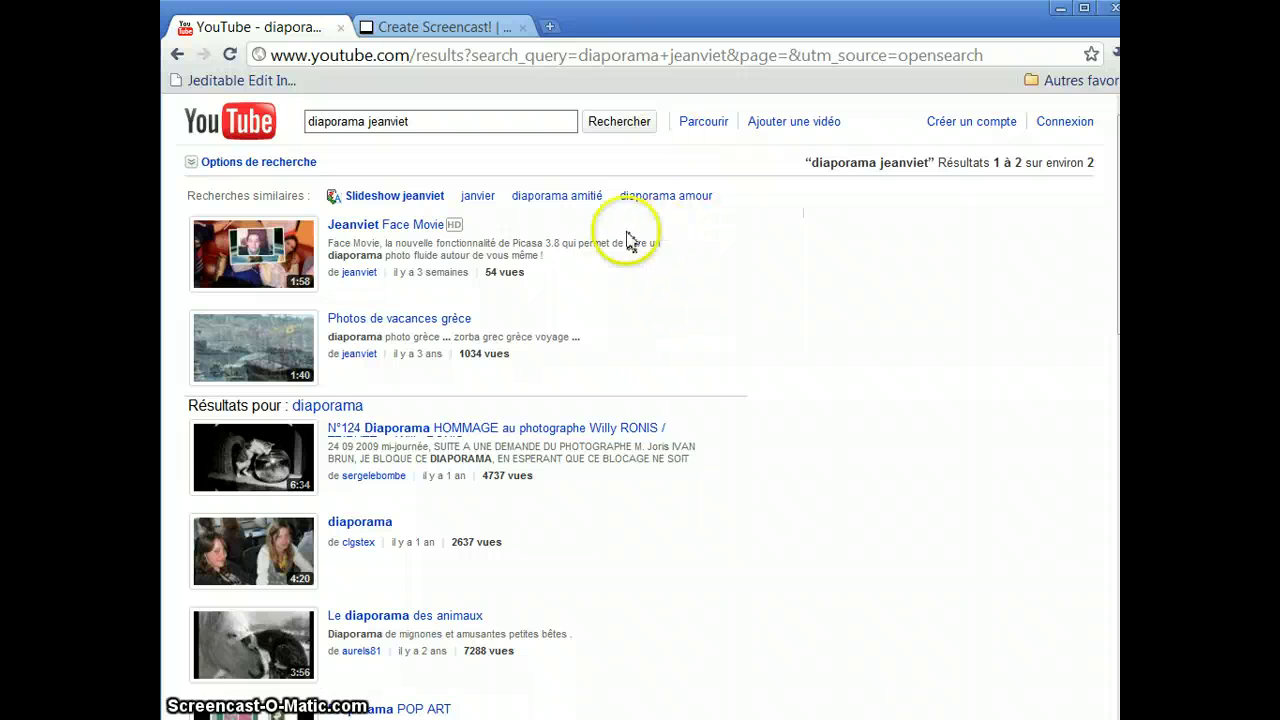
pyautogui.scroll(-3, 655, 205)
pyautogui.scroll(3, 660, 192)
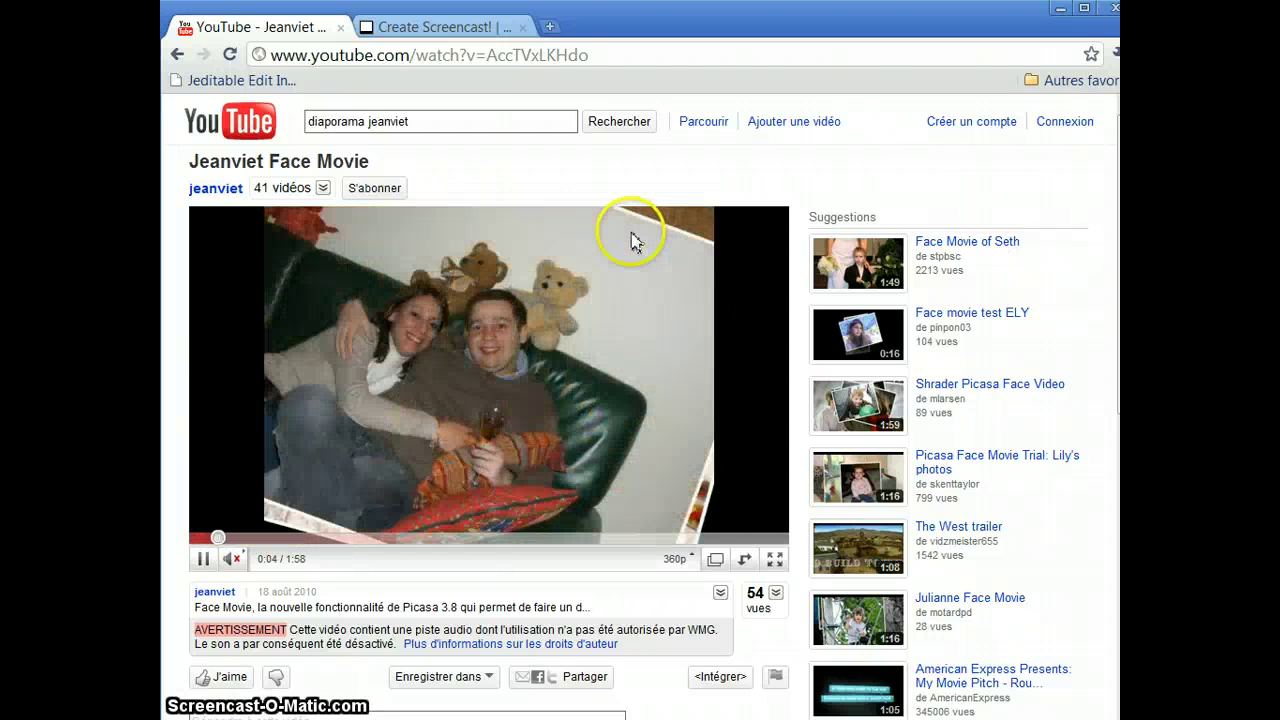
# Go to the website jeanviet.info from the address bar
pyautogui.click(517, 54)
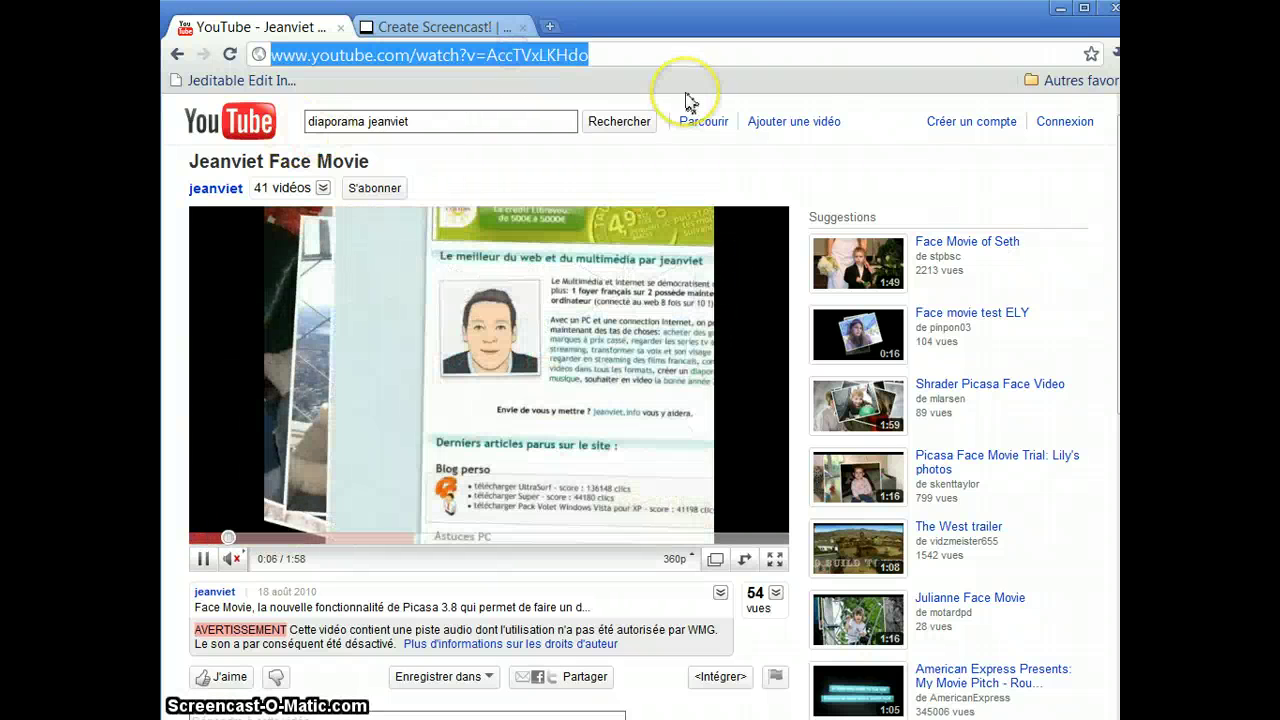
pyautogui.write('jeanviet.info')
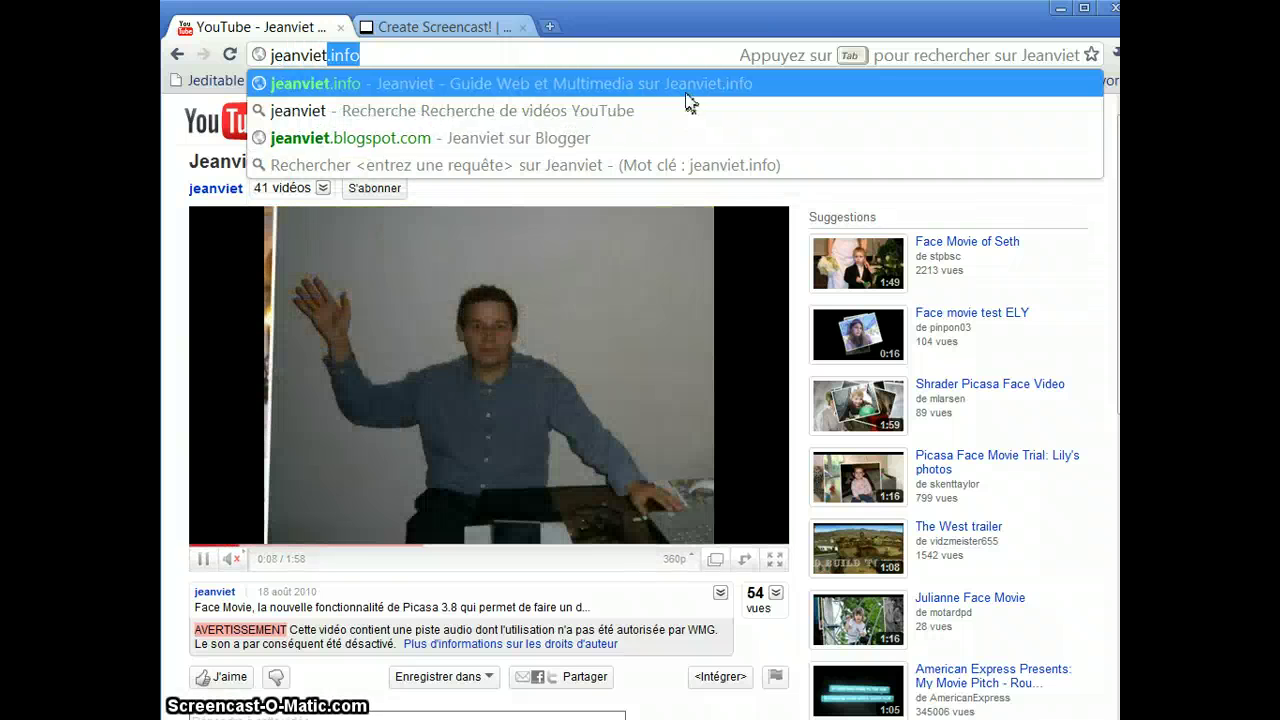
pyautogui.press('Return')
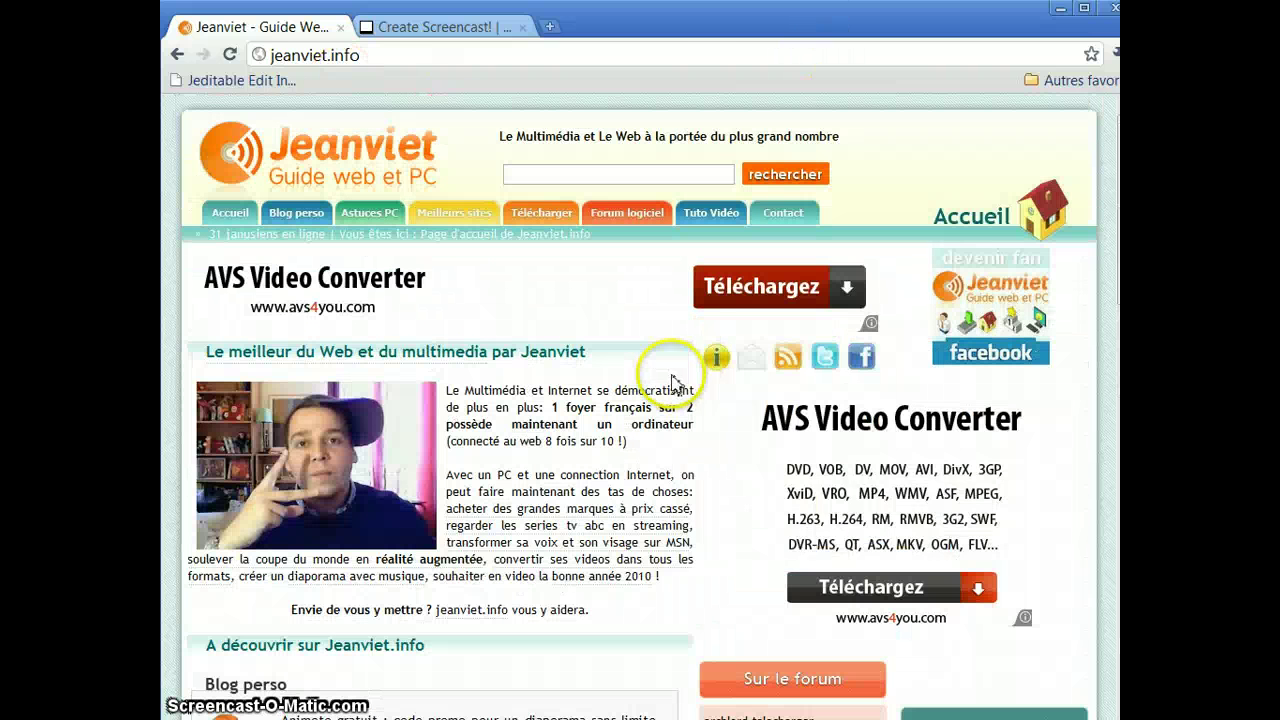
# Make Jeanviet from the other search engines the default search engine and close the settings dialog
pyautogui.rightClick(661, 52)
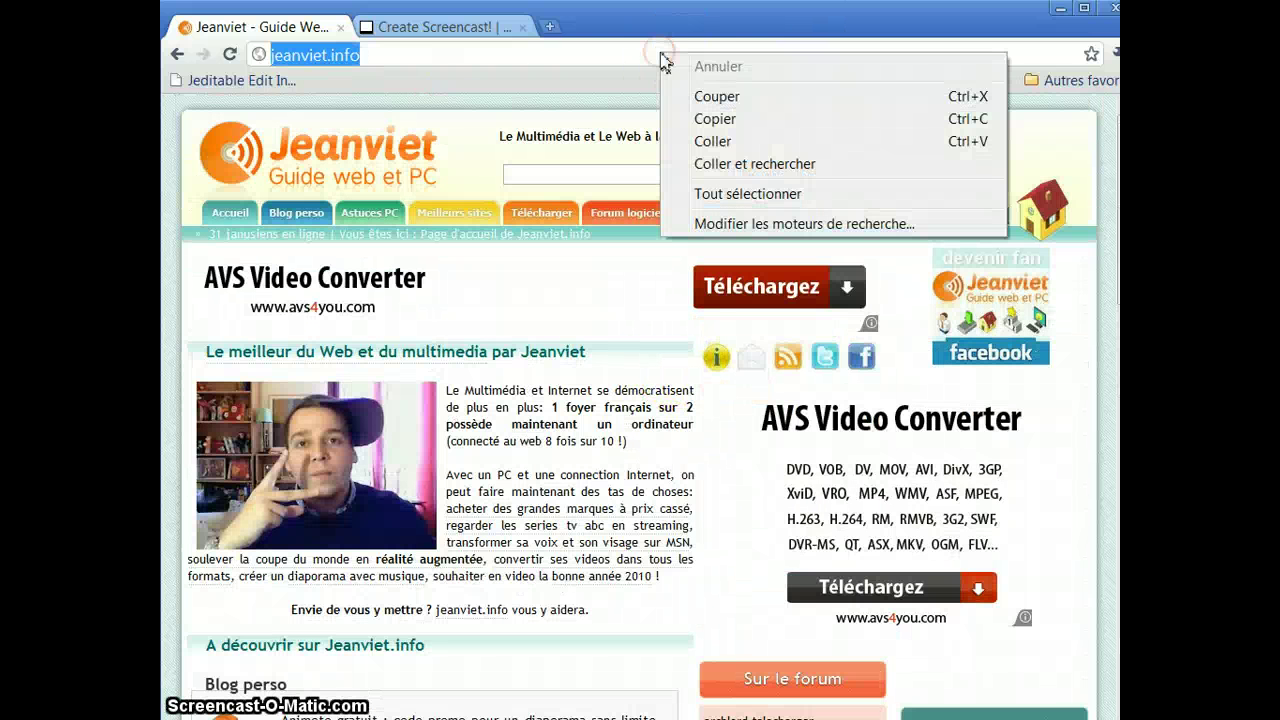
pyautogui.click(786, 230)
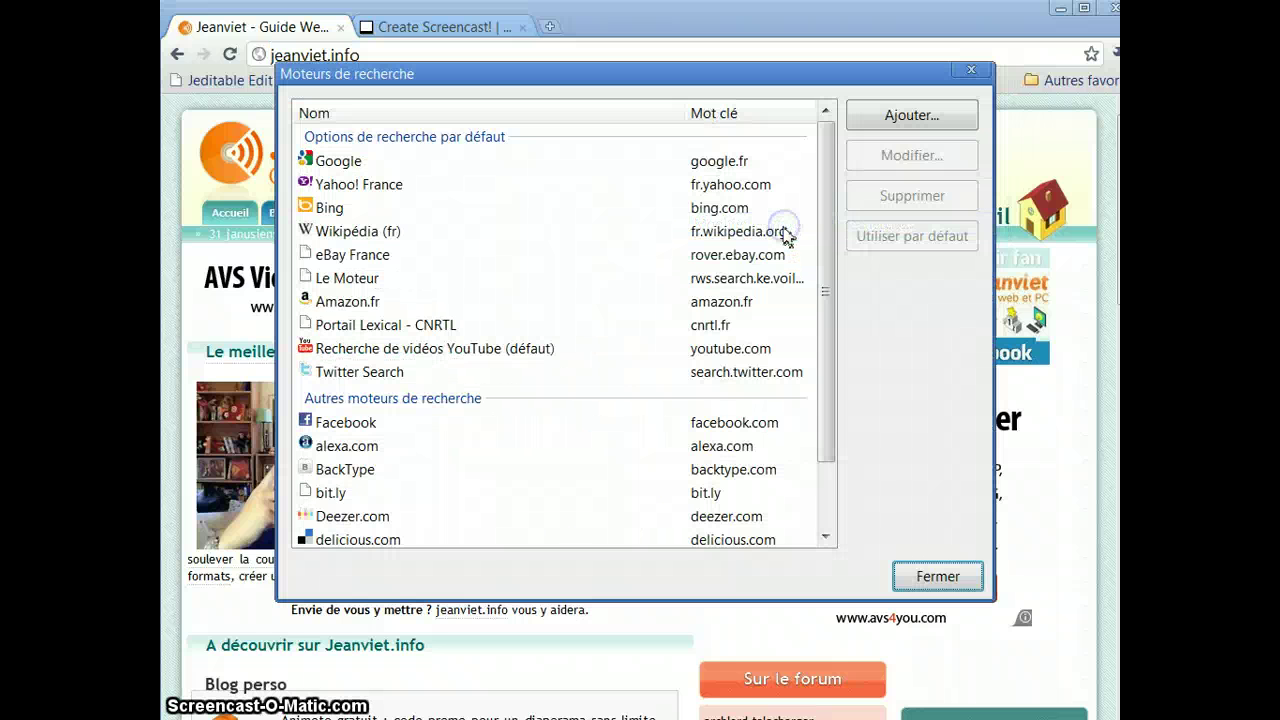
pyautogui.moveTo(829, 206); pyautogui.dragTo(820, 366)
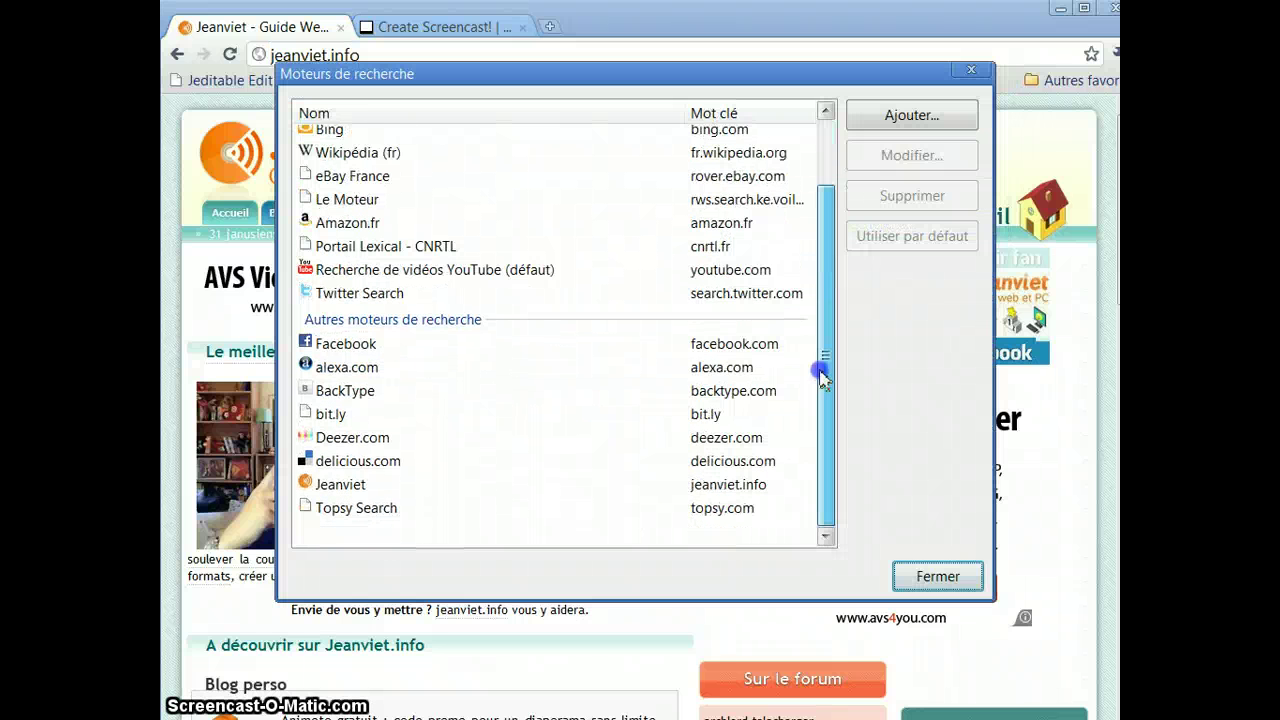
pyautogui.click(316, 484)
pyautogui.click(929, 249)
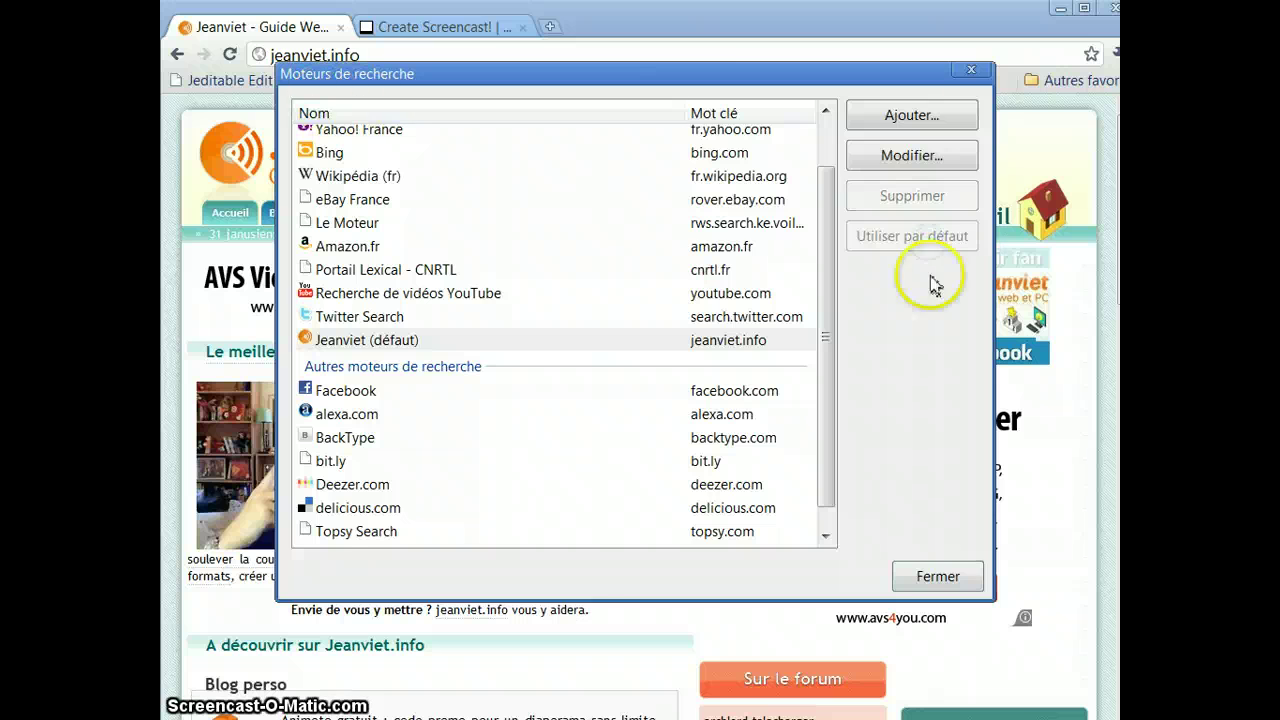
pyautogui.click(971, 70)
# Search for "super tutoriel" from the address bar with the Jeanviet engine and look through the results
pyautogui.click(634, 64)
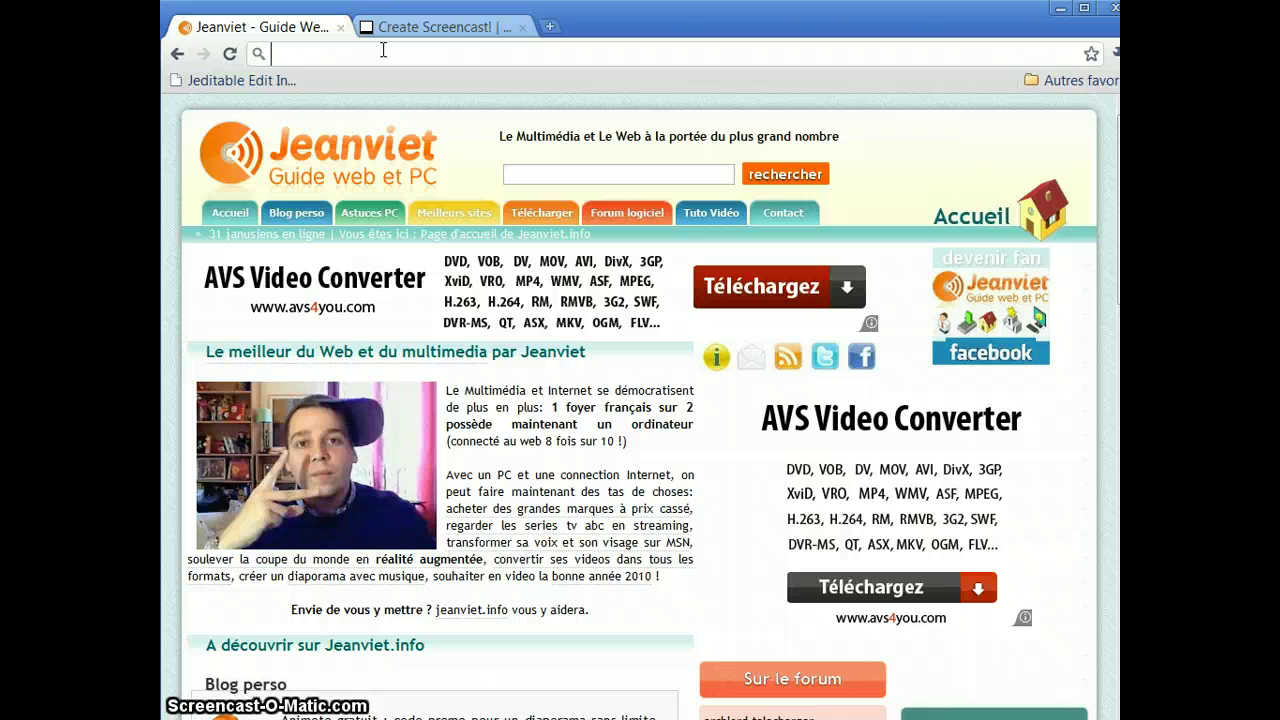
pyautogui.write('su')
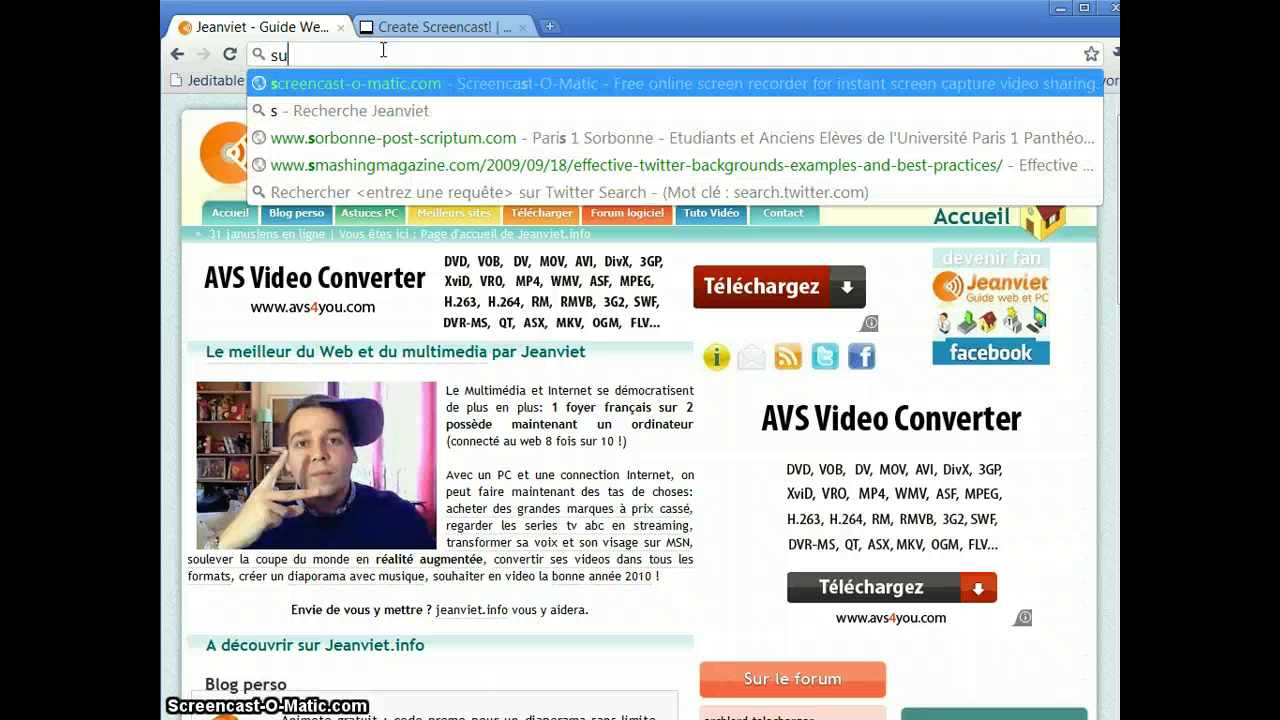
pyautogui.write('per t')
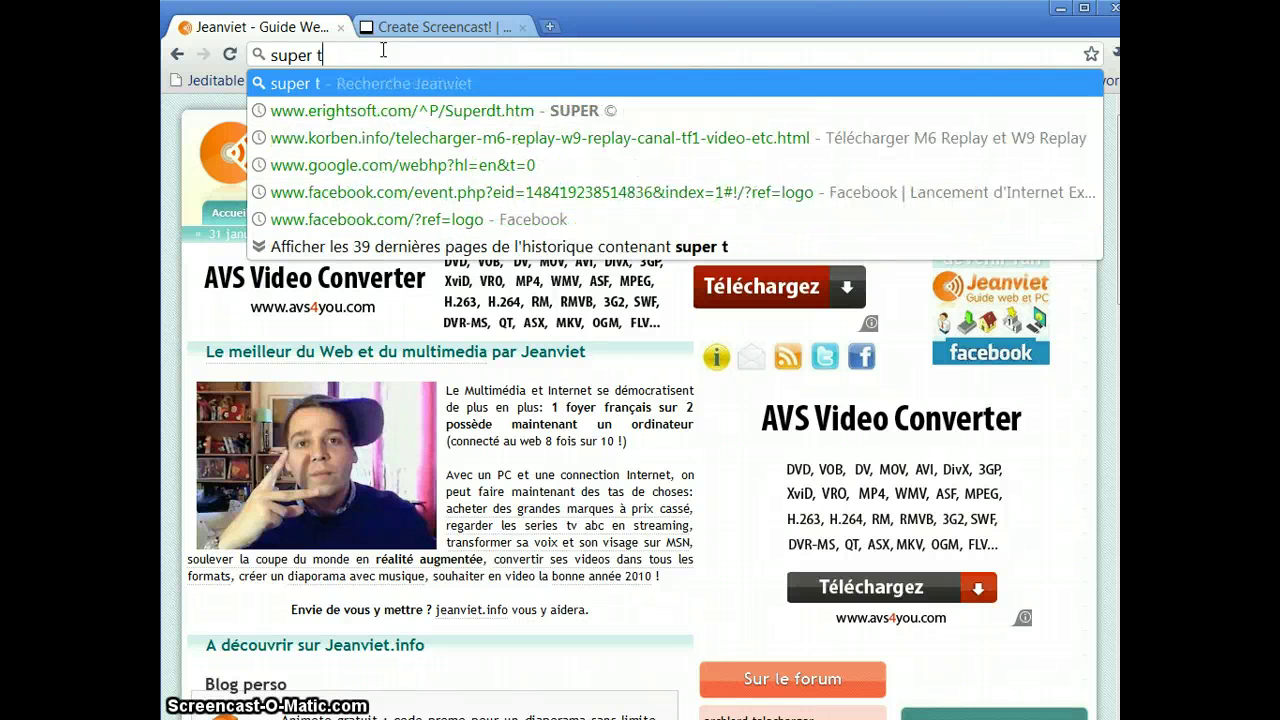
pyautogui.write('utoriel')
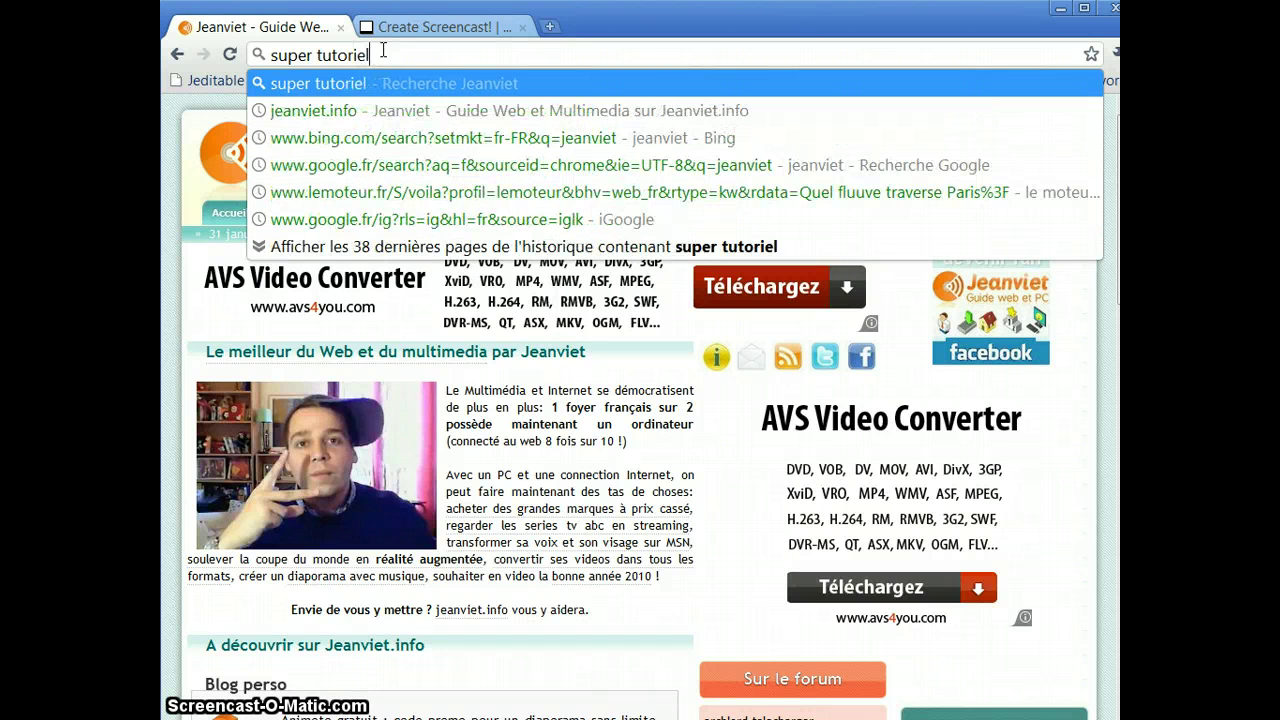
pyautogui.press('Return')
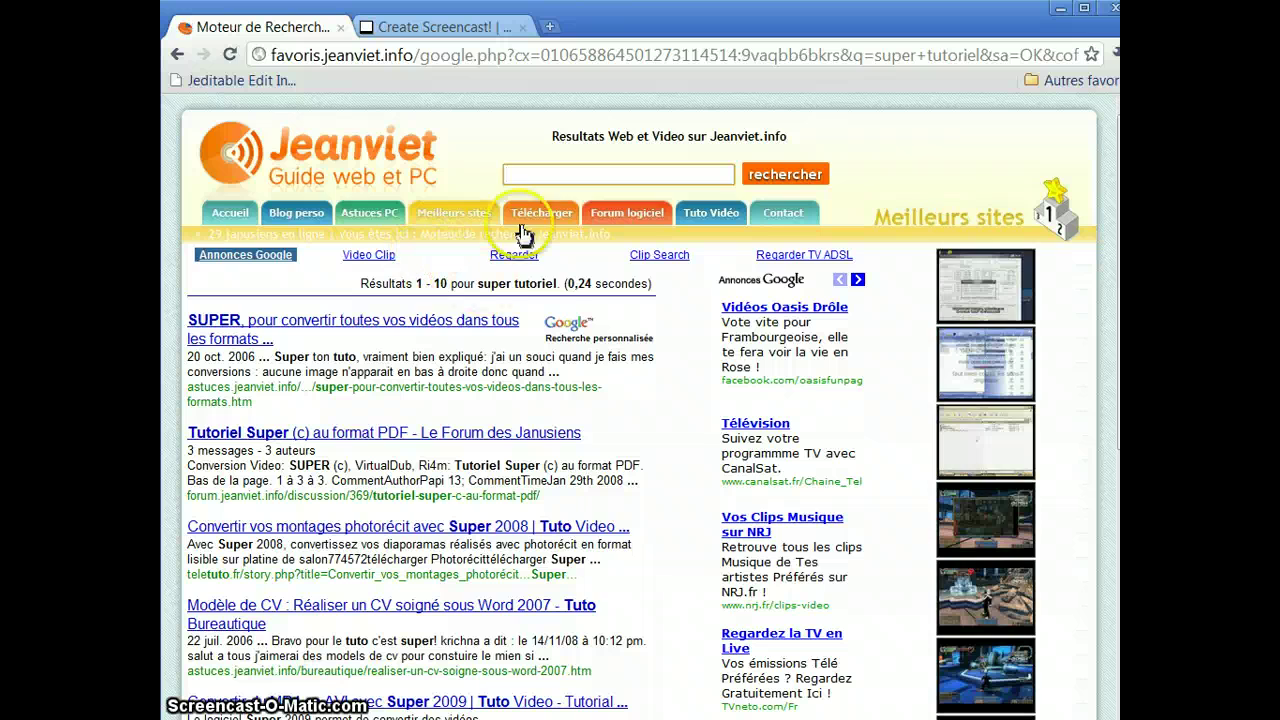
pyautogui.scroll(-2, 390, 330)
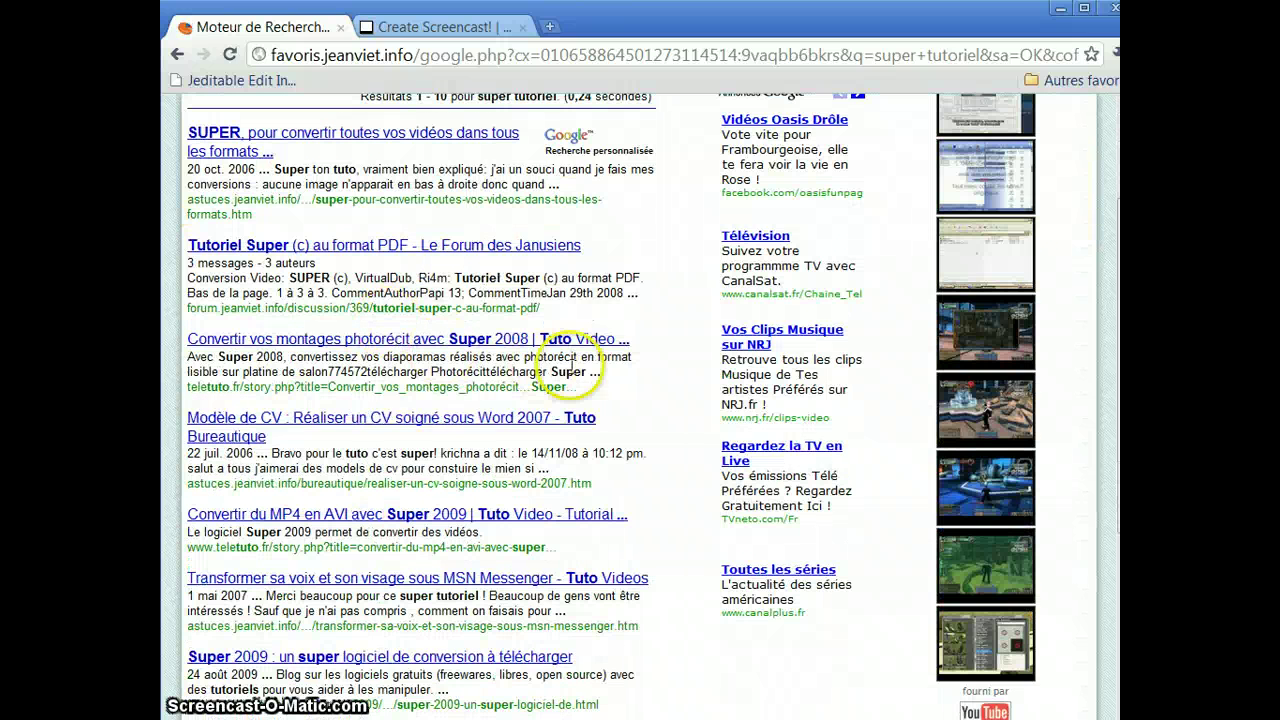
pyautogui.scroll(2, 521, 393)
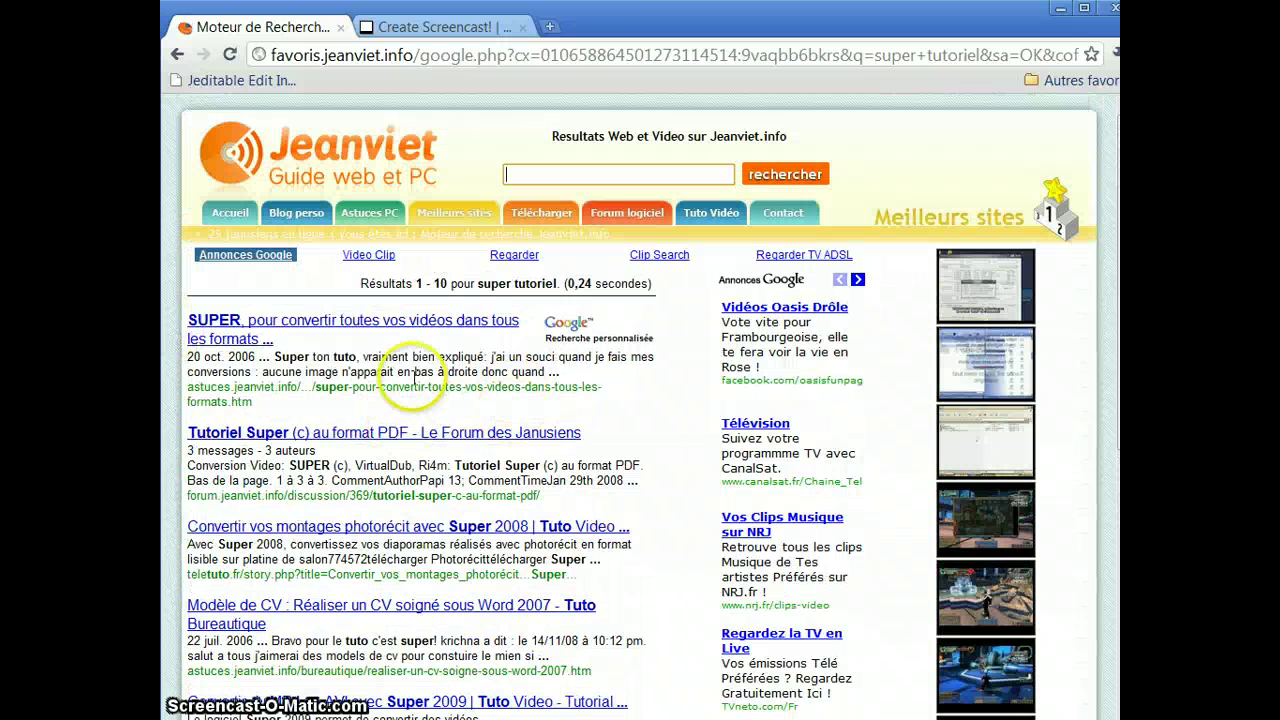
pyautogui.scroll(-4, 528, 388)
pyautogui.scroll(-4, 571, 390)
pyautogui.scroll(7, 766, 420)
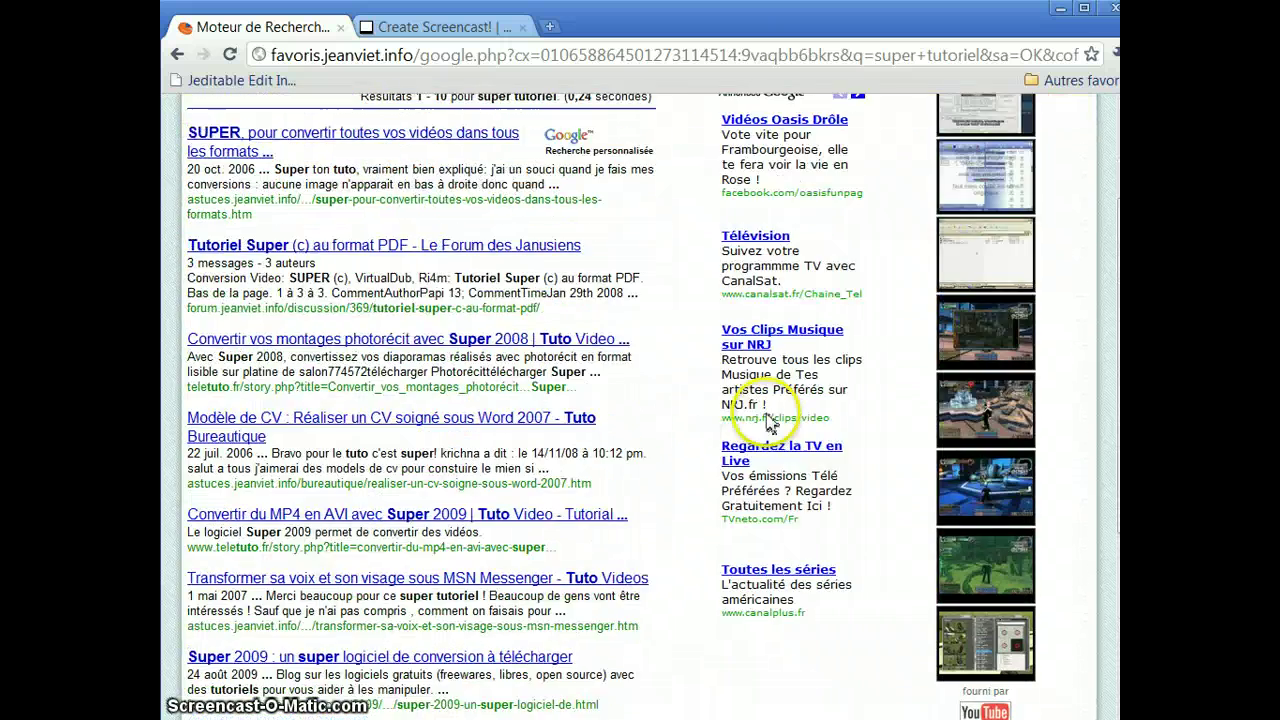
# Open the result "SUPER, pour convertir toutes vos vidéos dans tous les formats" and skim the article
pyautogui.click(286, 322)
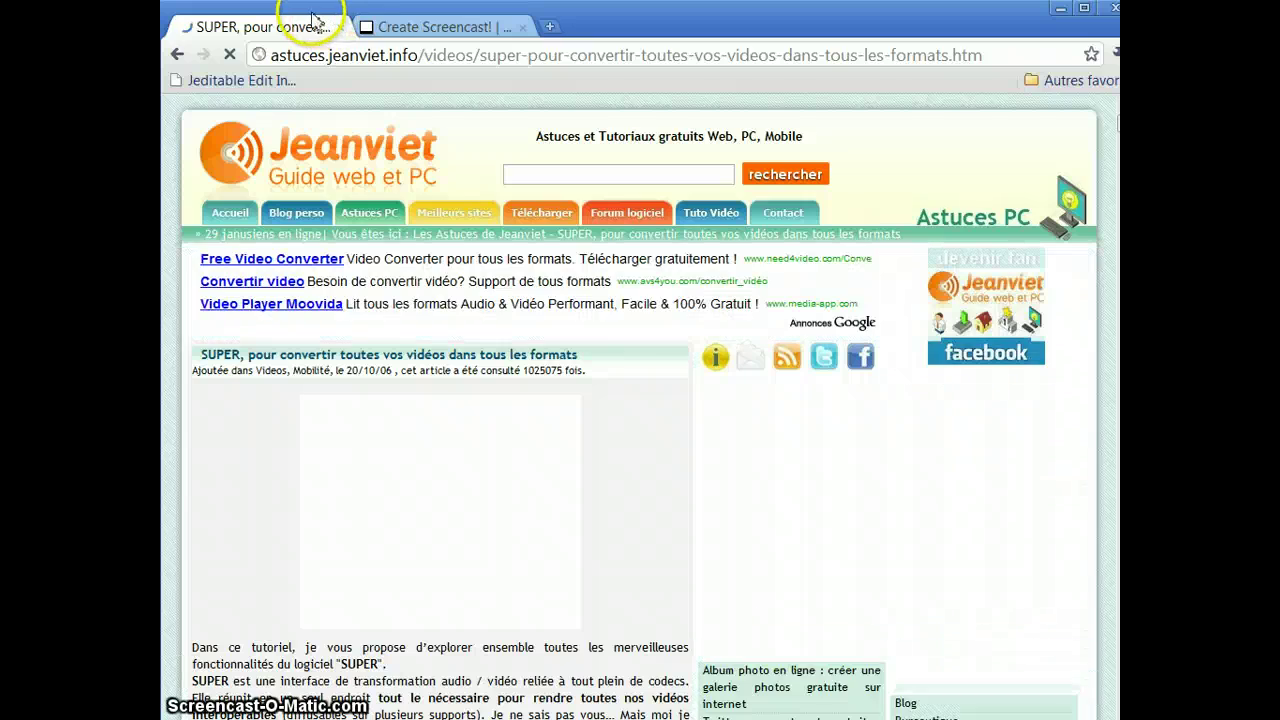
pyautogui.scroll(-10, 514, 351)
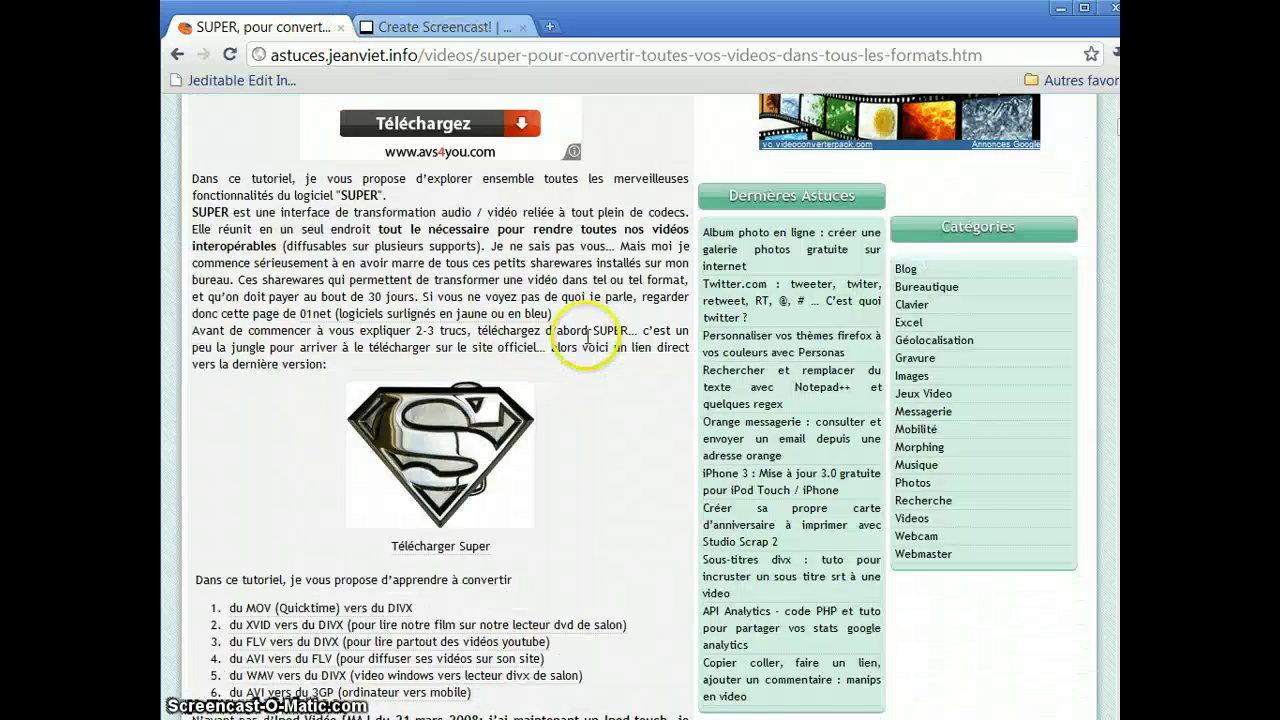
pyautogui.scroll(7, 628, 343)
pyautogui.scroll(3, 628, 343)
pyautogui.scroll(-4, 640, 337)
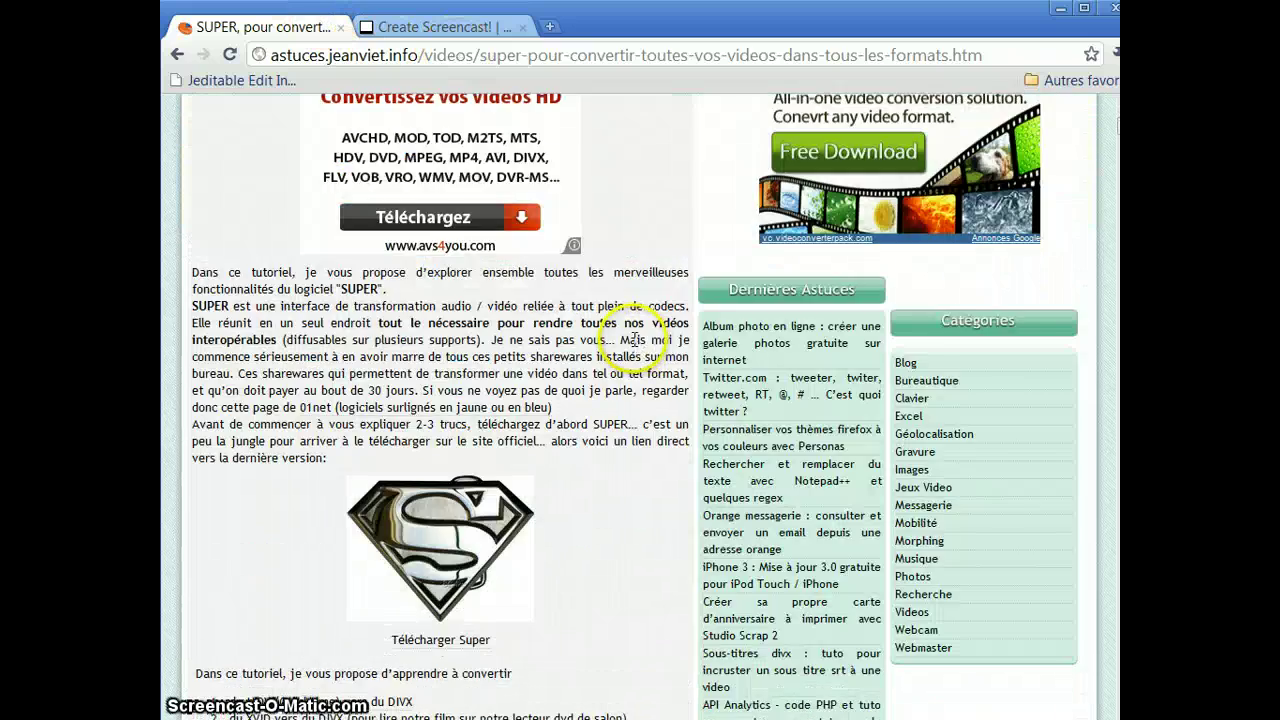
pyautogui.scroll(4, 640, 337)
# Open the search engine settings again and look through the list of default and other search engines
pyautogui.rightClick(962, 57)
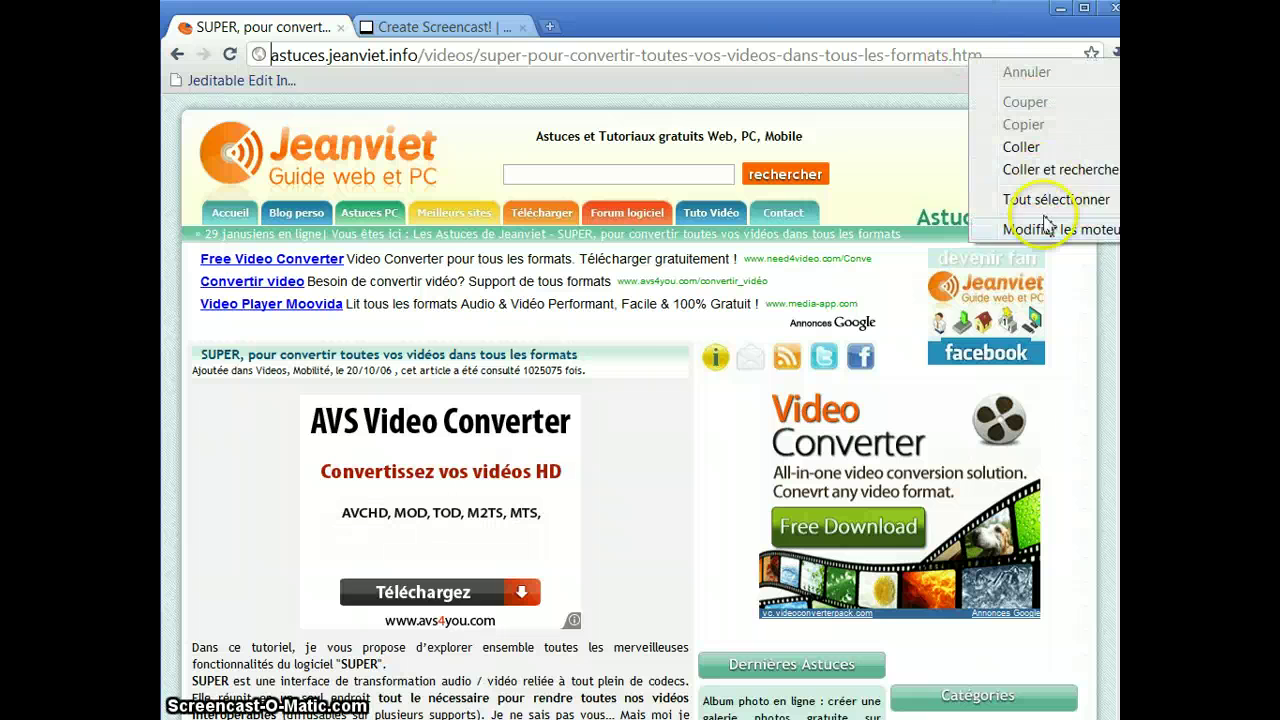
pyautogui.click(1012, 228)
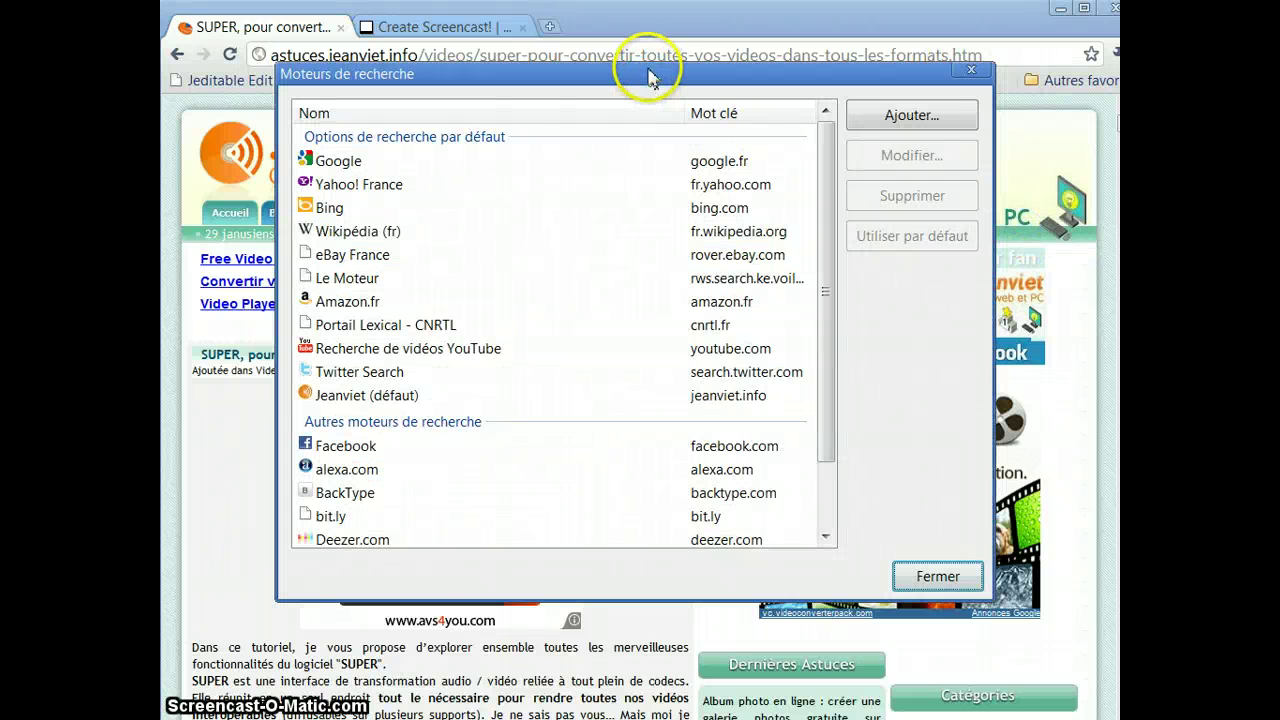
pyautogui.moveTo(648, 78); pyautogui.dragTo(590, 54)
pyautogui.moveTo(773, 344); pyautogui.dragTo(768, 250)
pyautogui.moveTo(765, 344)
pyautogui.mouseDown()
pyautogui.moveTo(777, 418)
pyautogui.moveTo(797, 297)
pyautogui.moveTo(757, 277)
pyautogui.moveTo(760, 326)
pyautogui.mouseUp()
pyautogui.moveTo(766, 328); pyautogui.dragTo(785, 224)
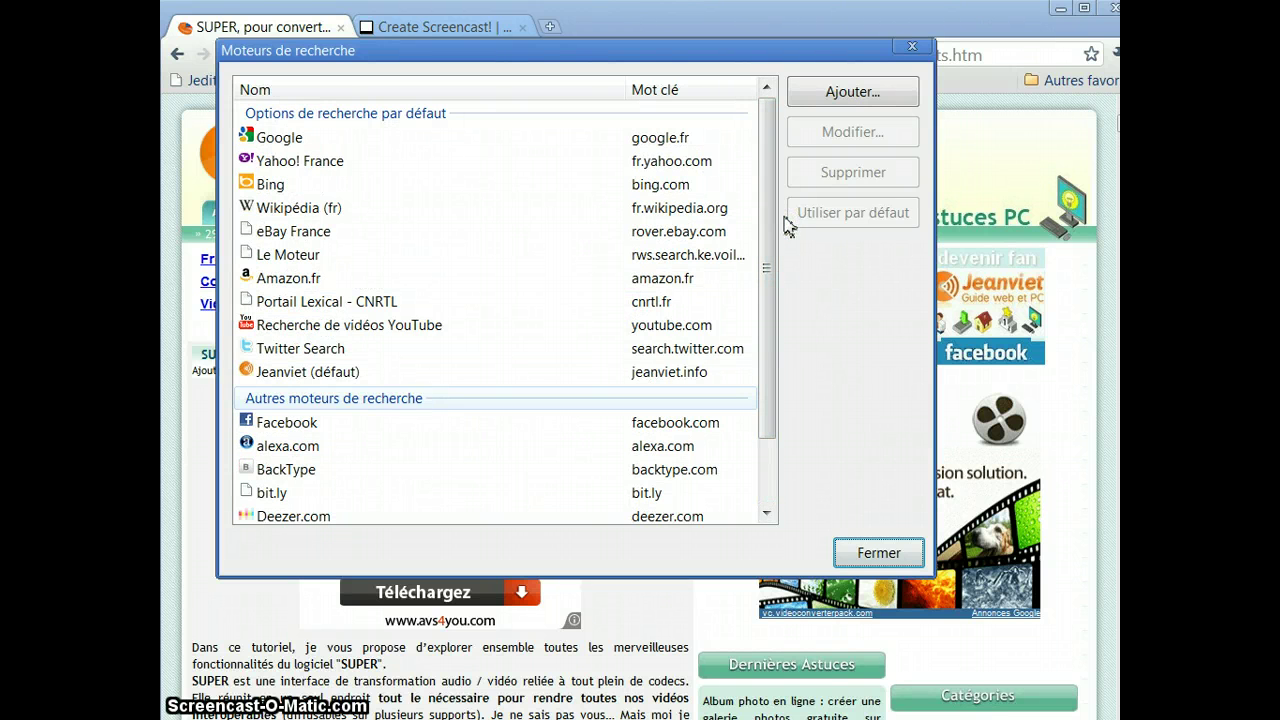
# Make Google the default search engine again and close the search engine settings
pyautogui.click(271, 142)
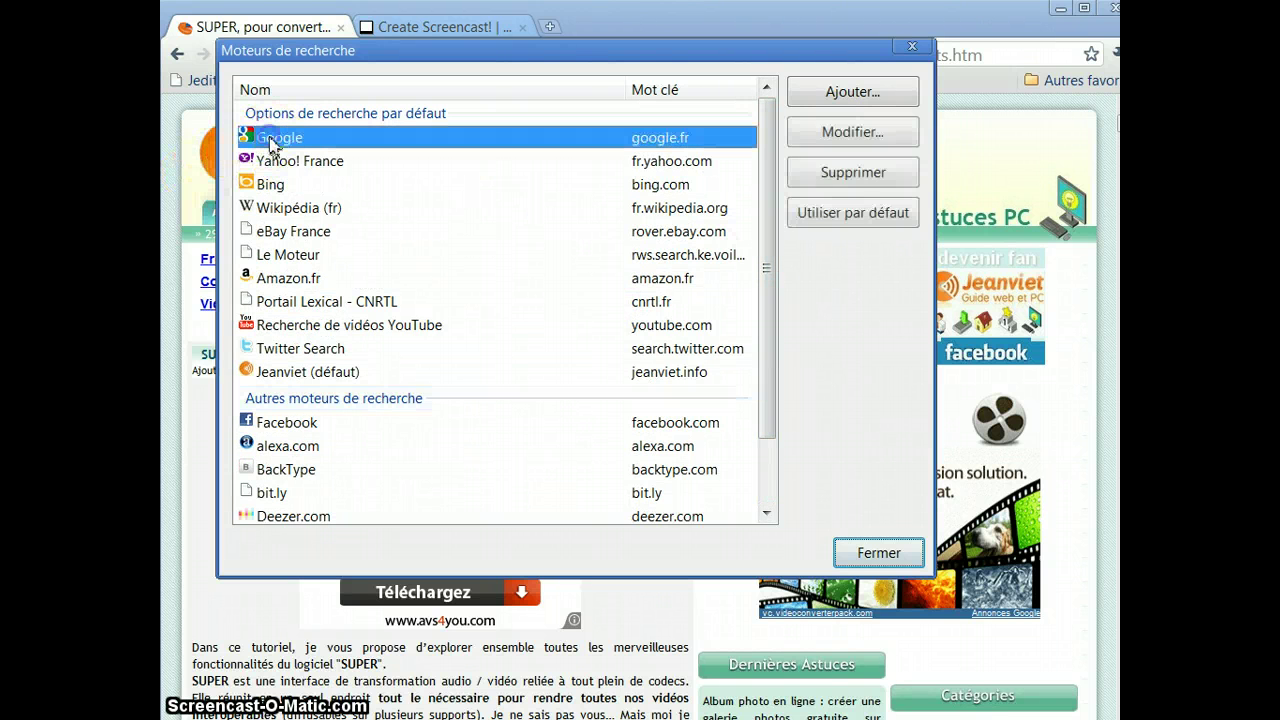
pyautogui.moveTo(428, 57); pyautogui.dragTo(430, 161)
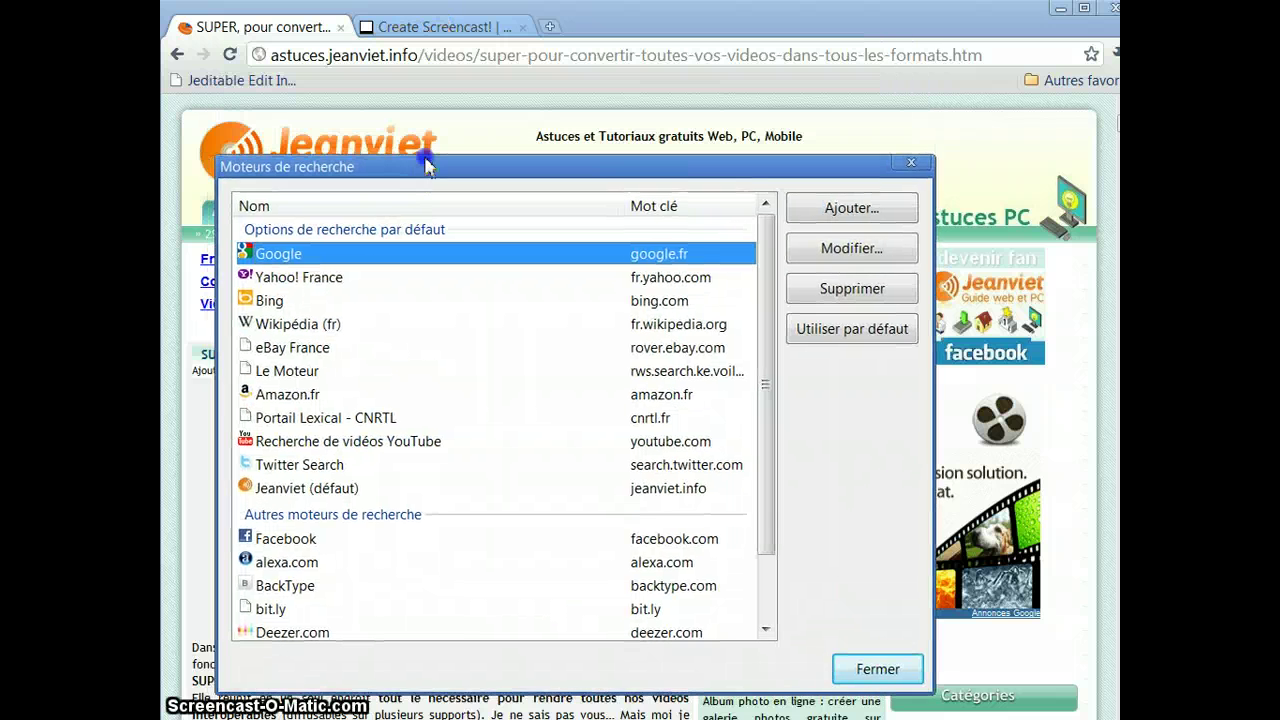
pyautogui.click(822, 190)
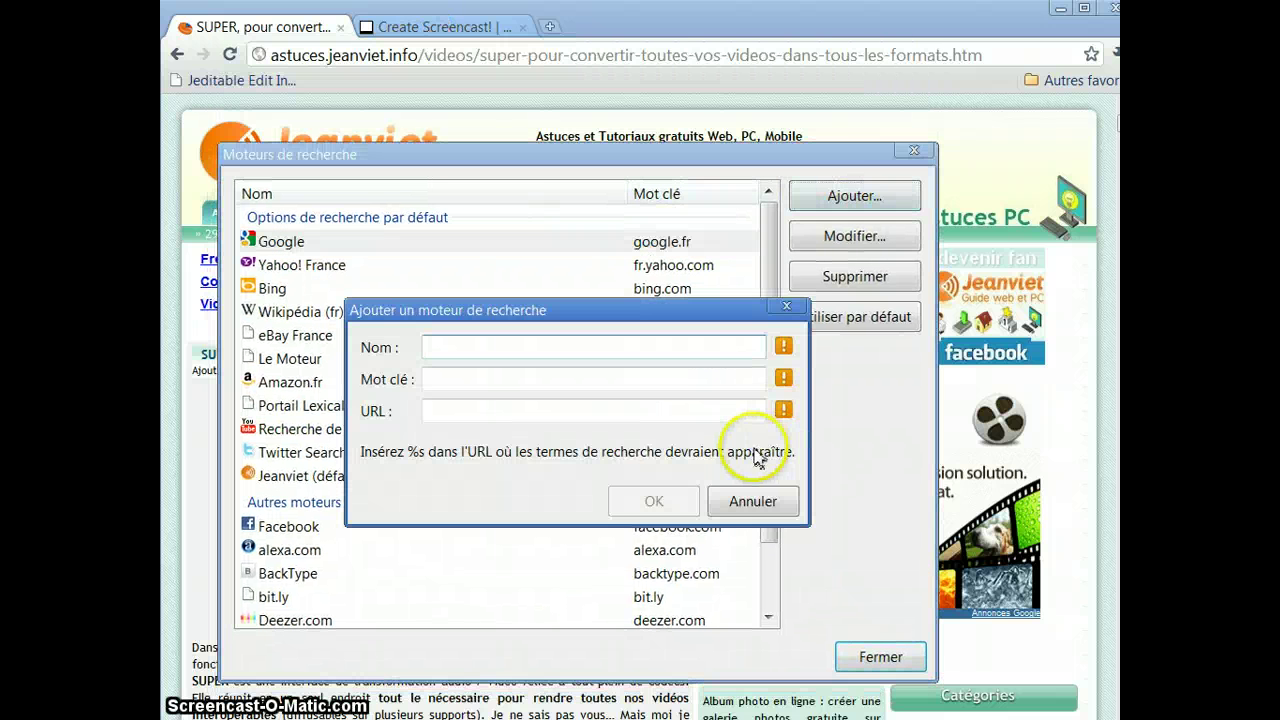
pyautogui.click(764, 503)
pyautogui.click(265, 242)
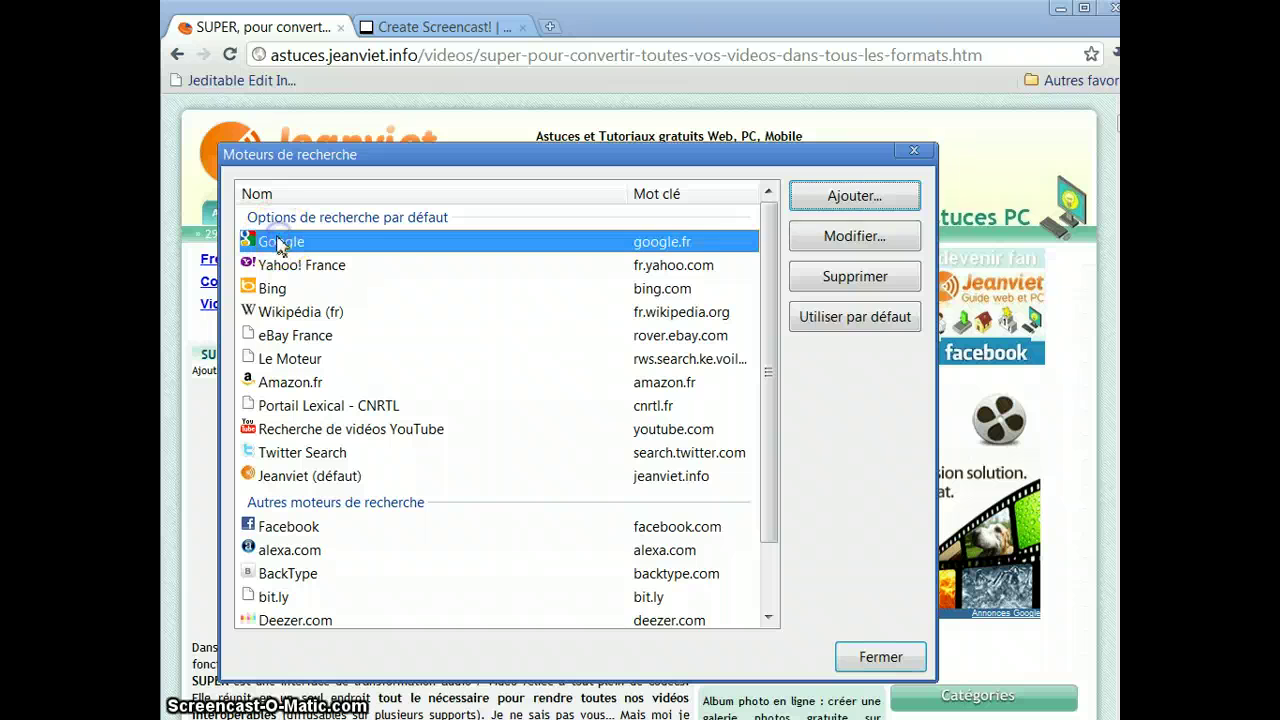
pyautogui.click(840, 320)
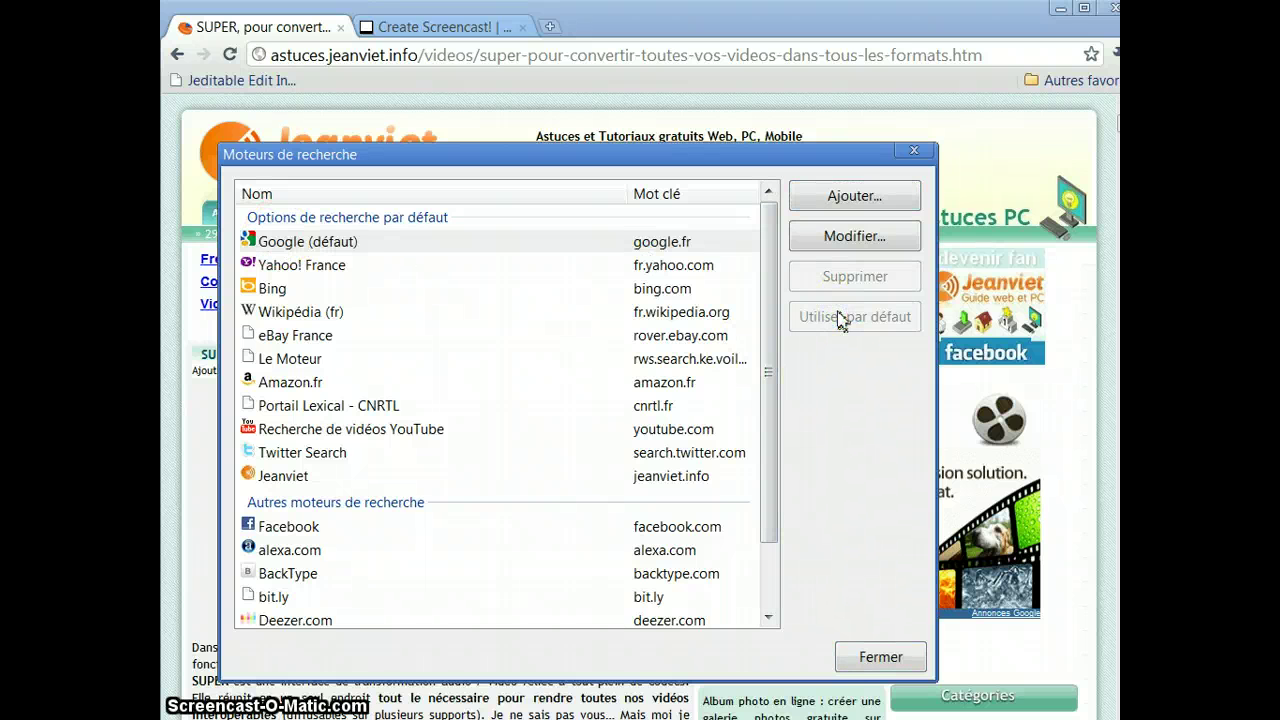
pyautogui.click(877, 657)
# Return to the article page and run a Google search for "lo st" from the address bar
pyautogui.click(468, 29)
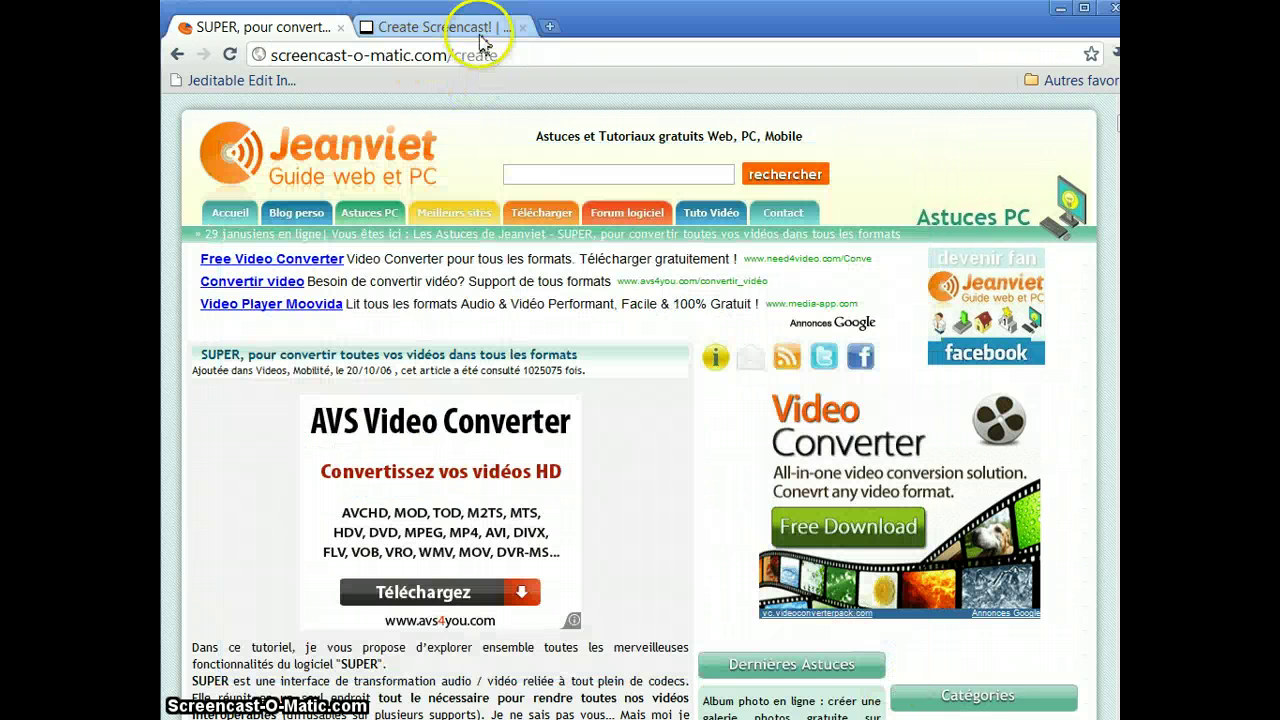
pyautogui.click(229, 27)
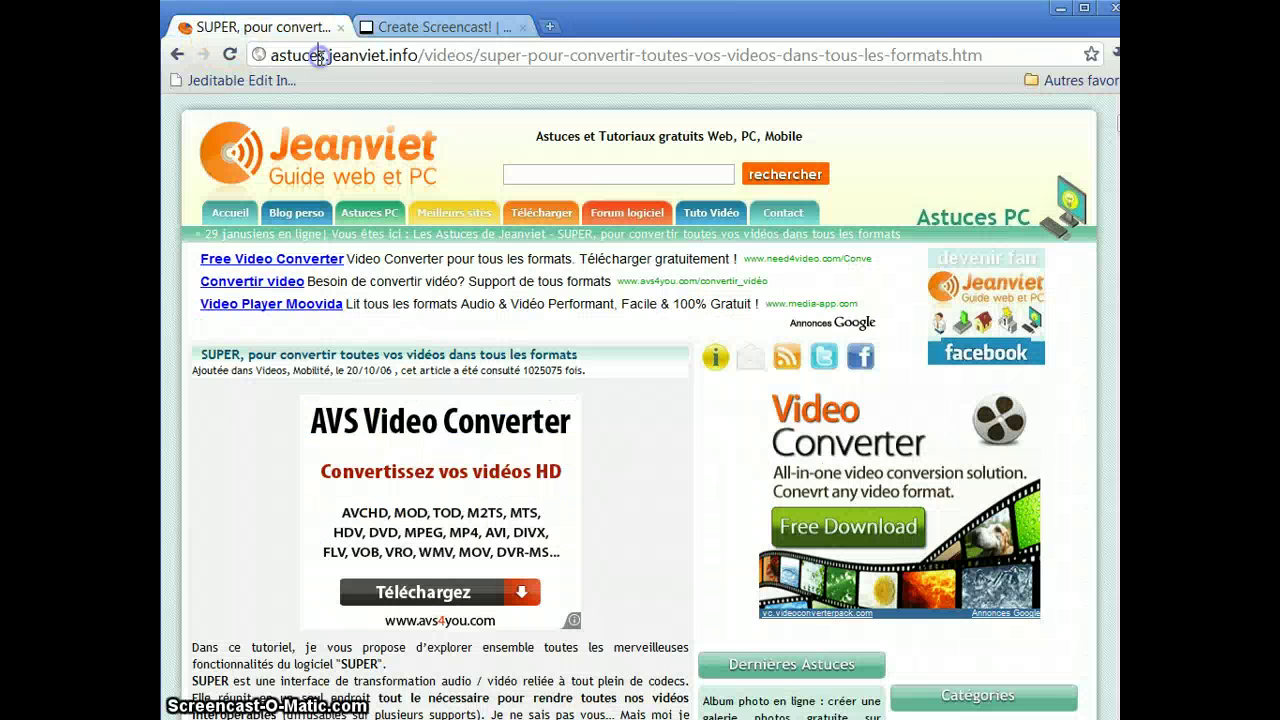
pyautogui.click(325, 56)
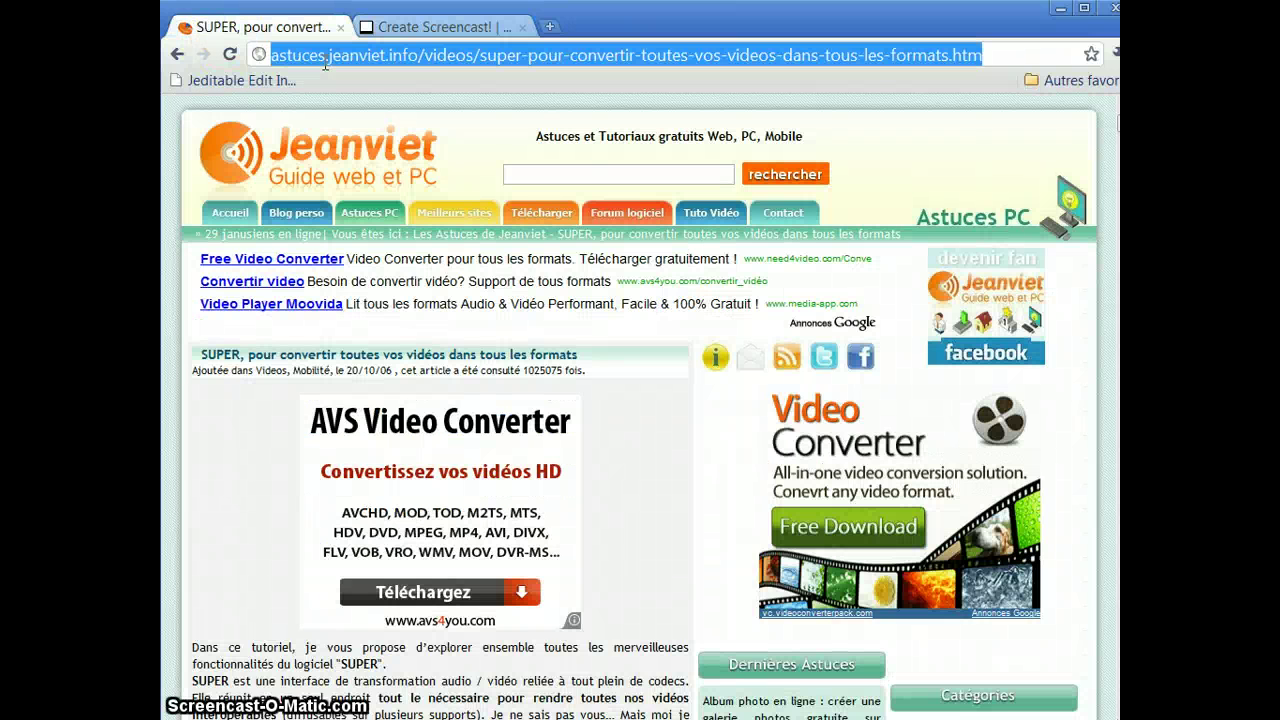
pyautogui.write('lo.st')
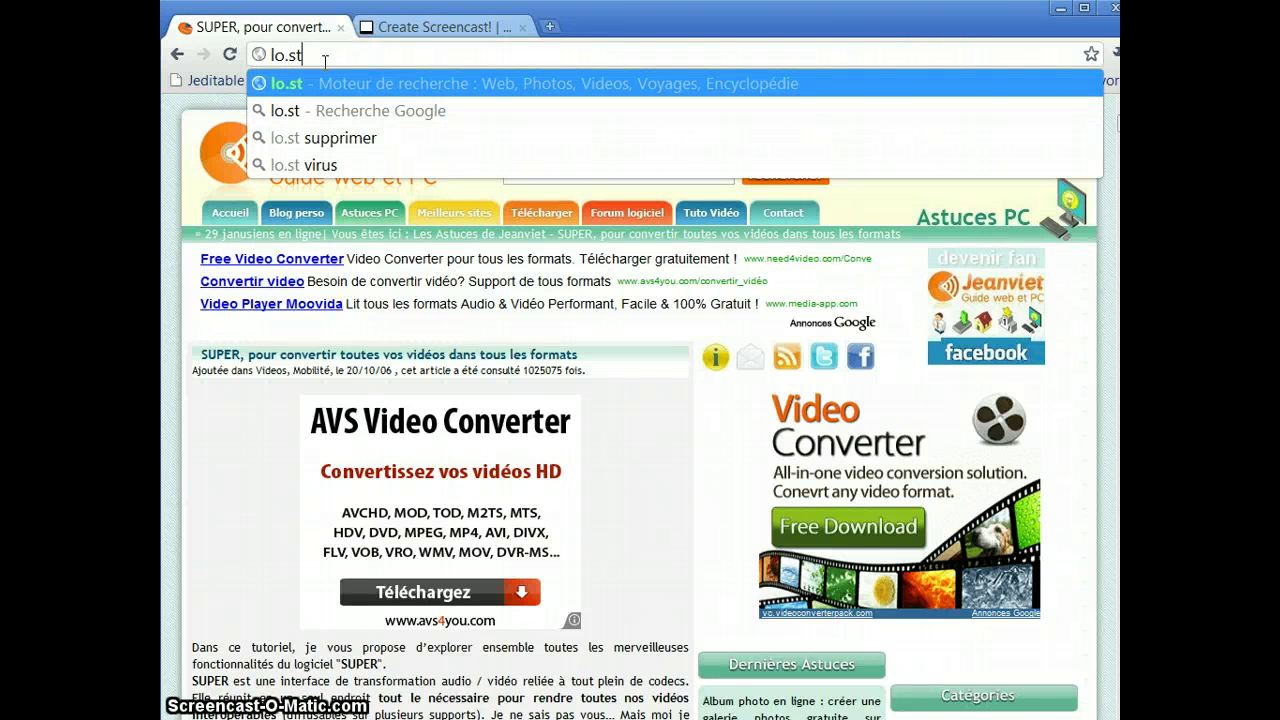
pyautogui.press('Return')
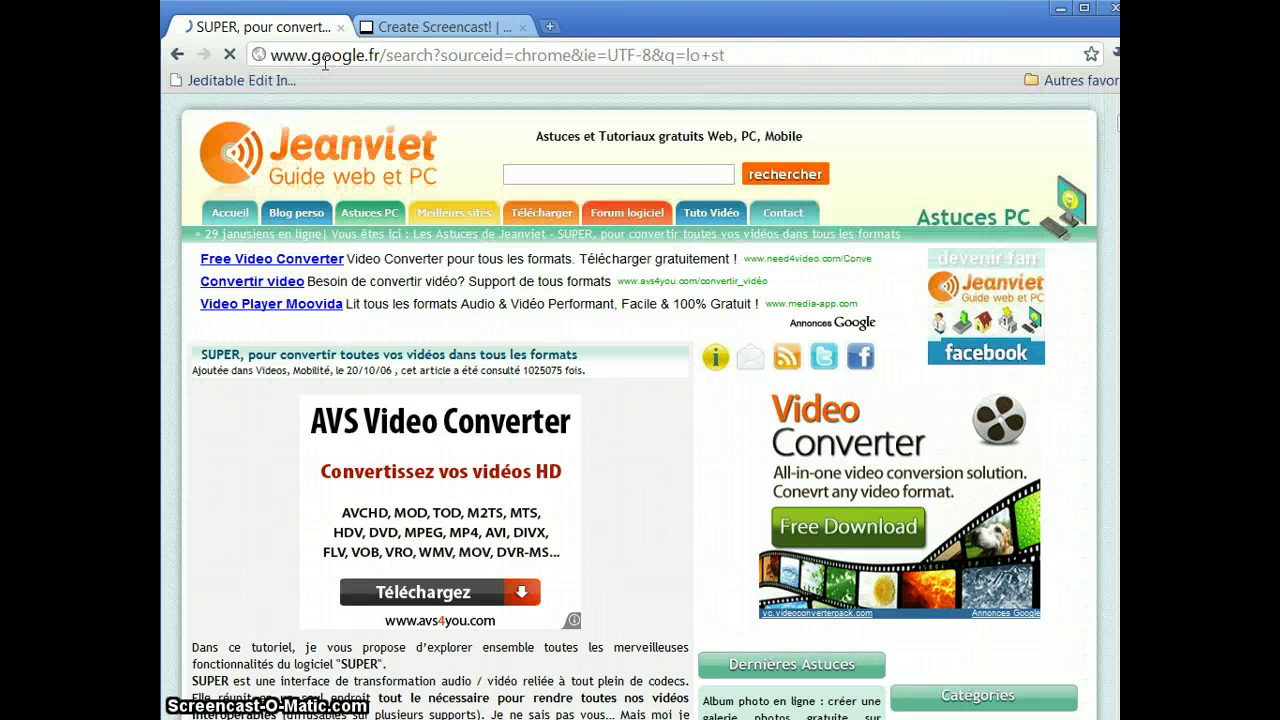
# Look through the "lo st" results and change the Google search to "lost"
pyautogui.scroll(-2, 810, 350)
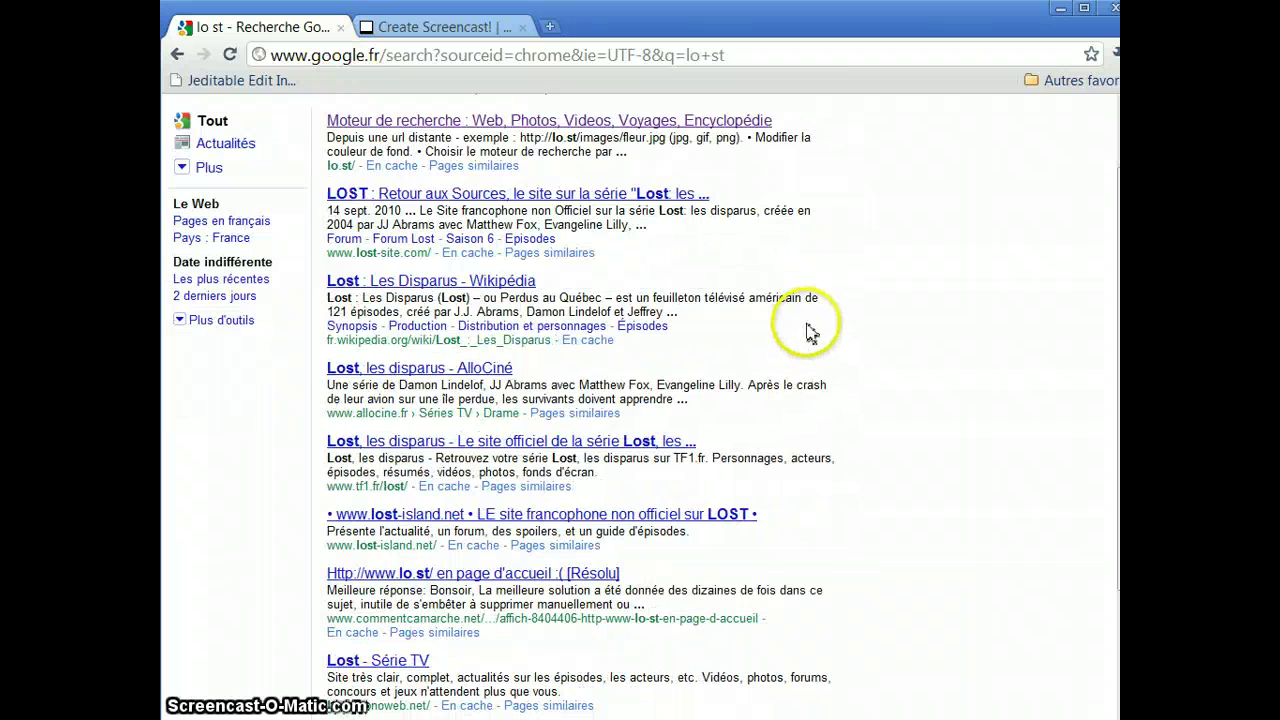
pyautogui.scroll(2, 829, 343)
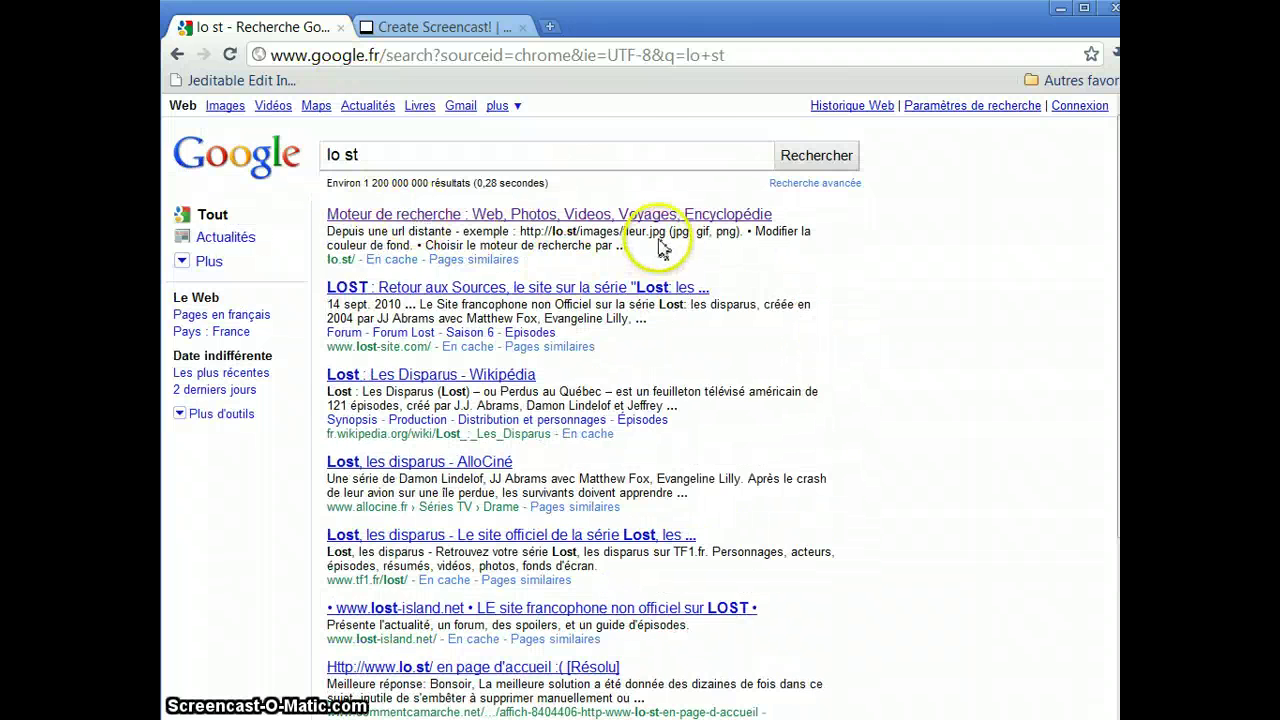
pyautogui.scroll(-5, 663, 243)
pyautogui.scroll(5, 657, 251)
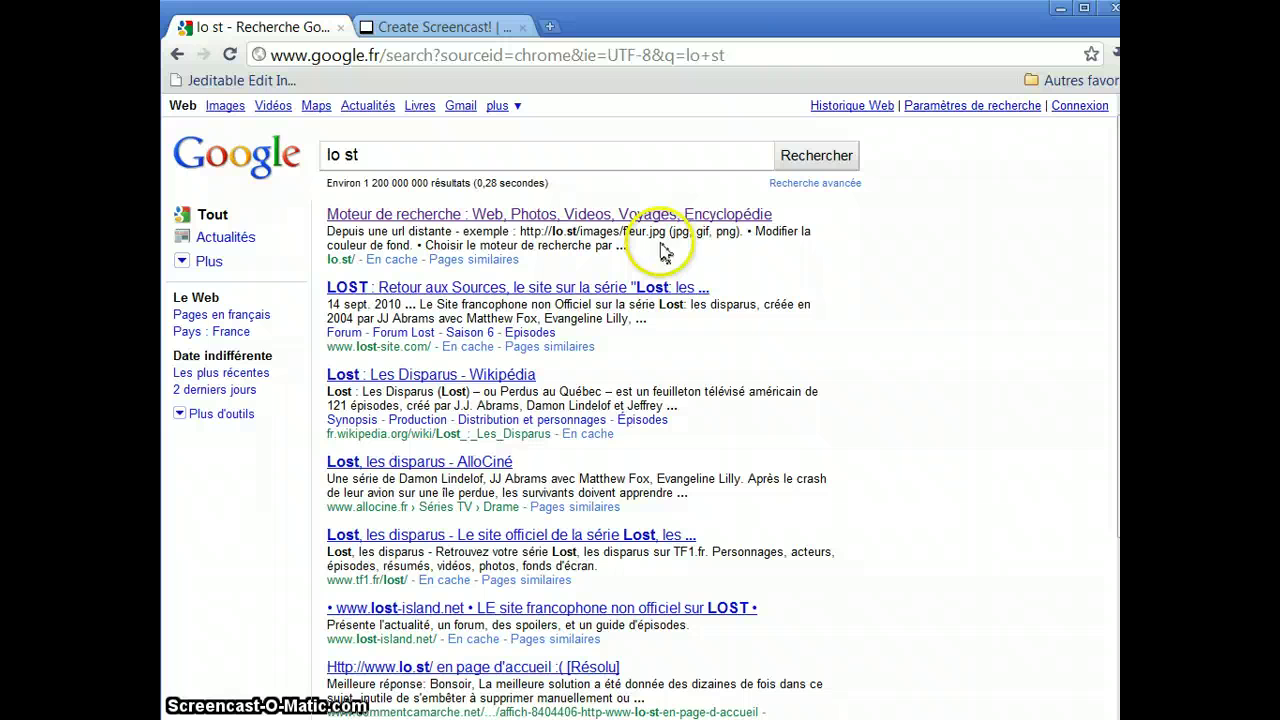
pyautogui.click(342, 154)
pyautogui.press('Return')
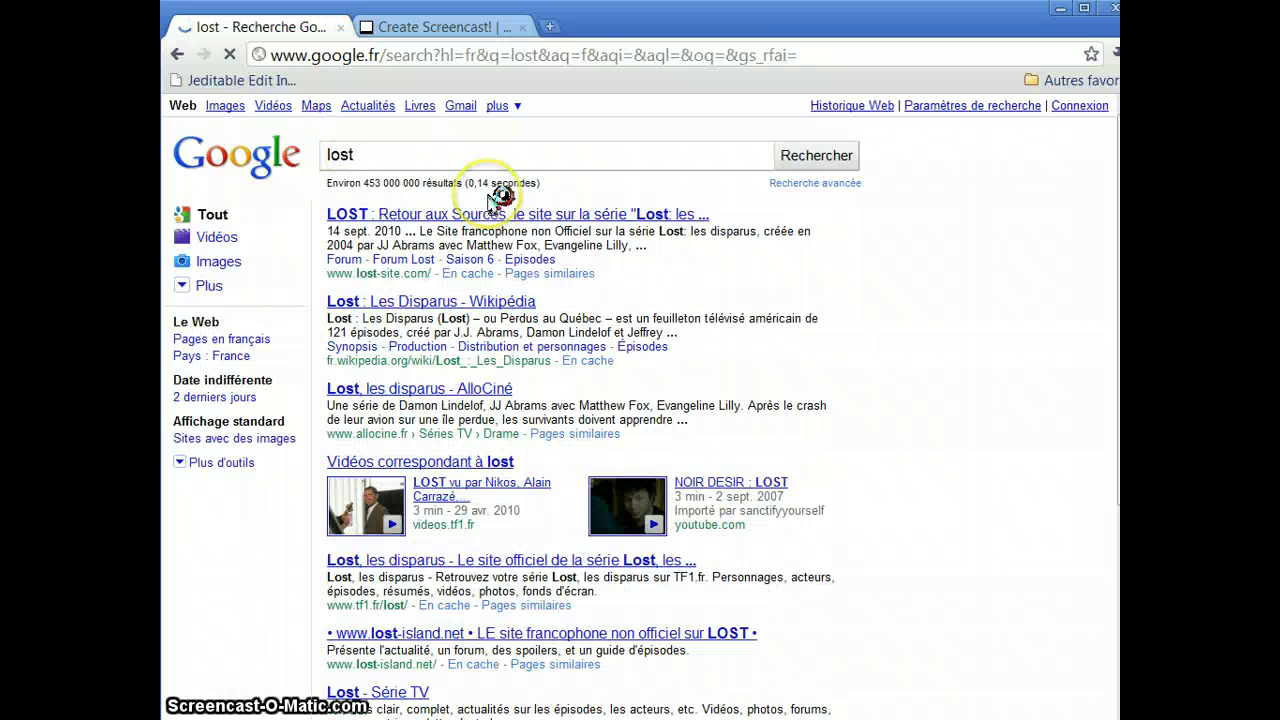
# Search Google for "teletuto" from the address bar, discarding the suggested teletuto.fr completion
pyautogui.click(458, 55)
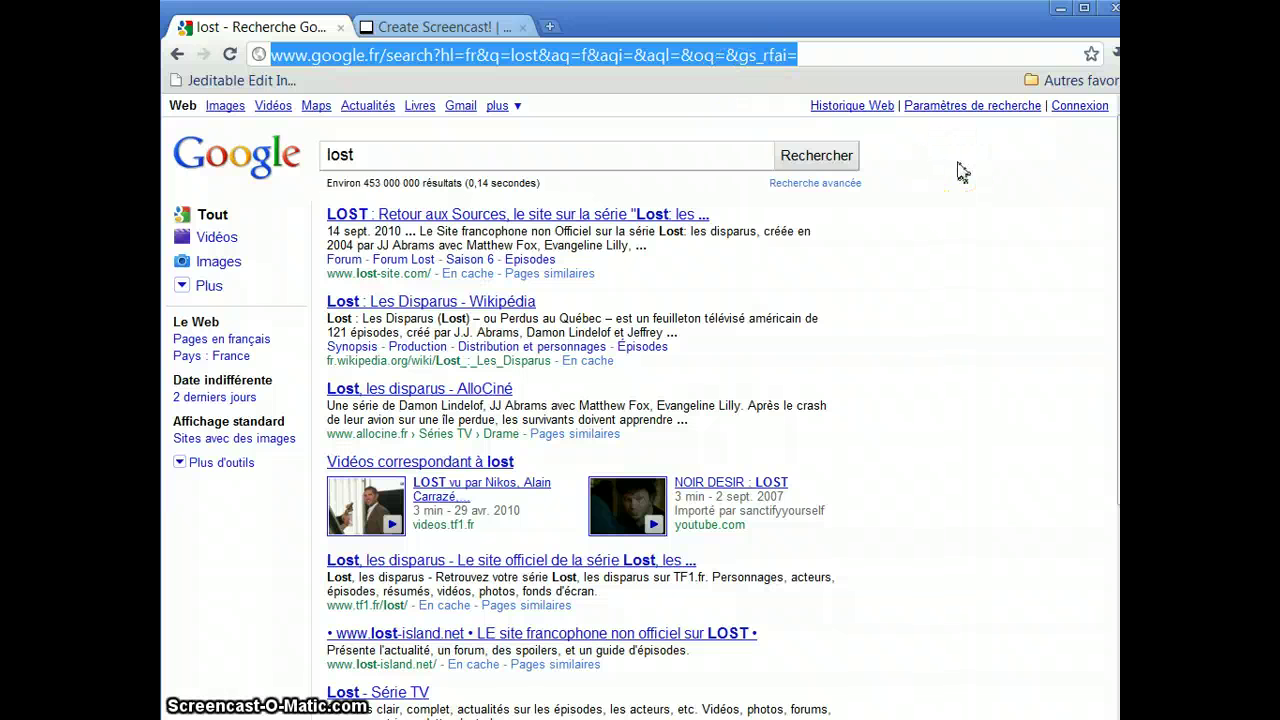
pyautogui.write('teletuto')
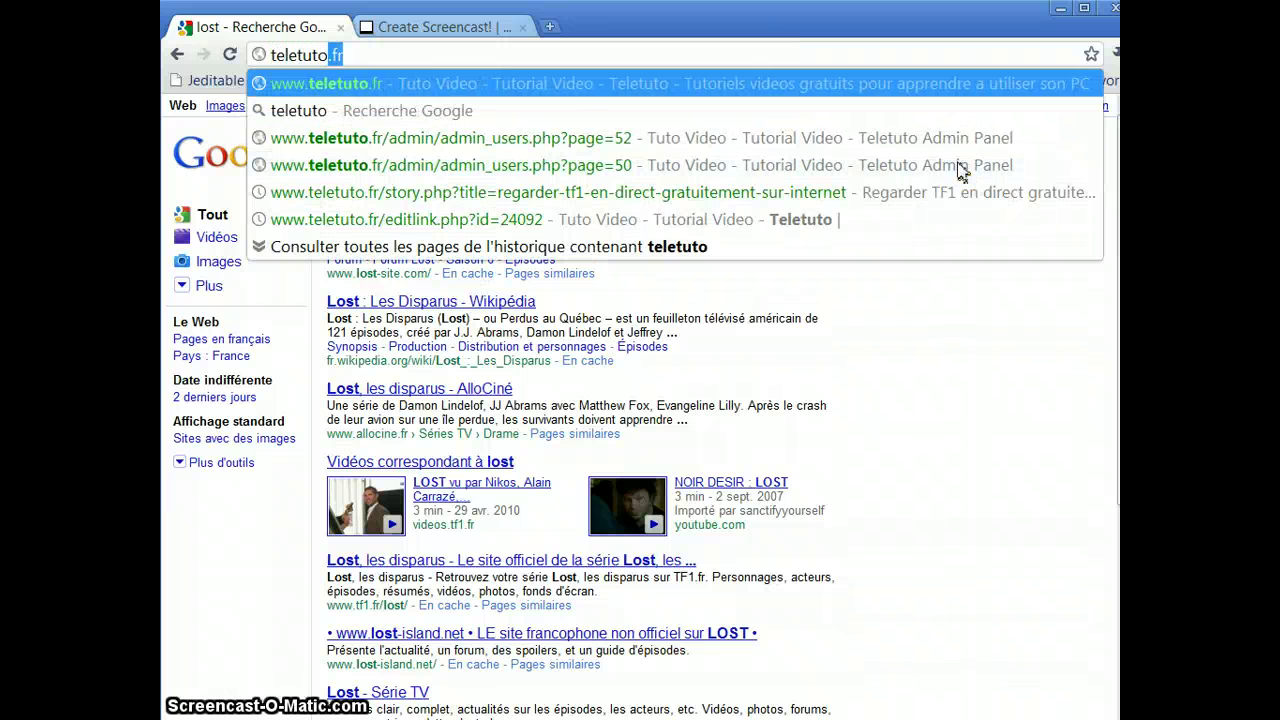
pyautogui.press('Delete')
pyautogui.press('Return')
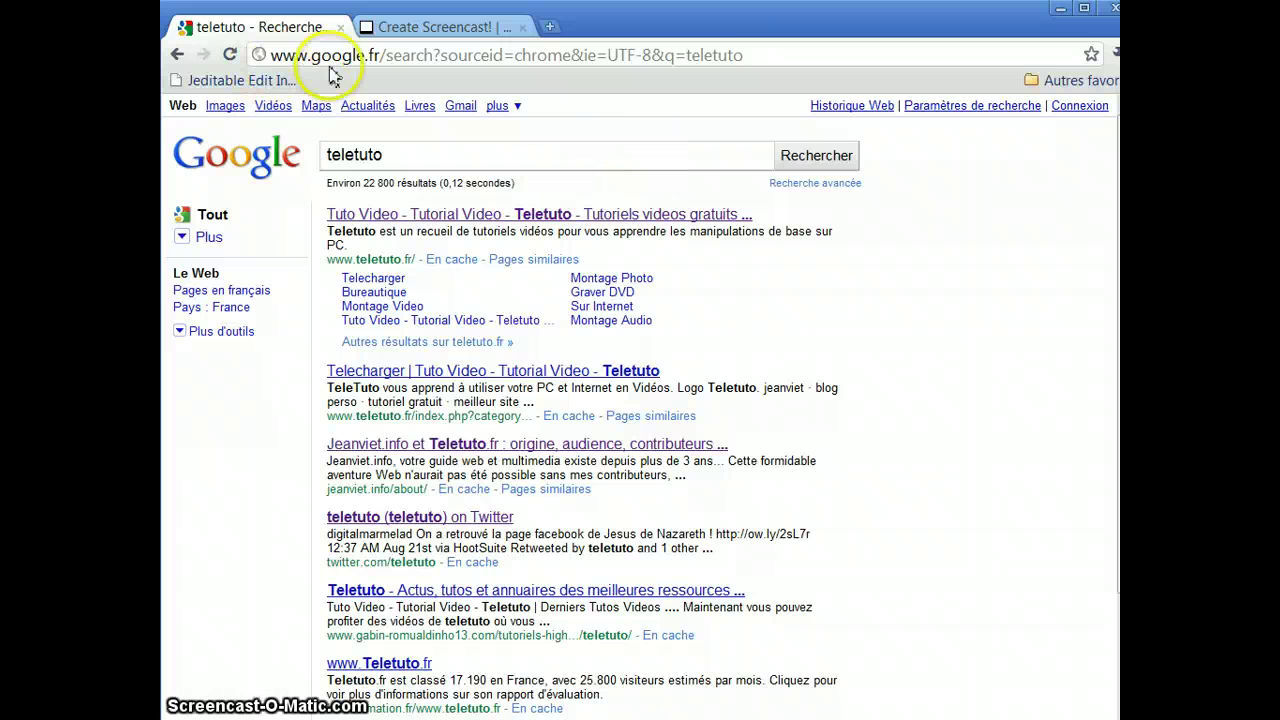
pyautogui.click(333, 60)
pyautogui.write('teletit')
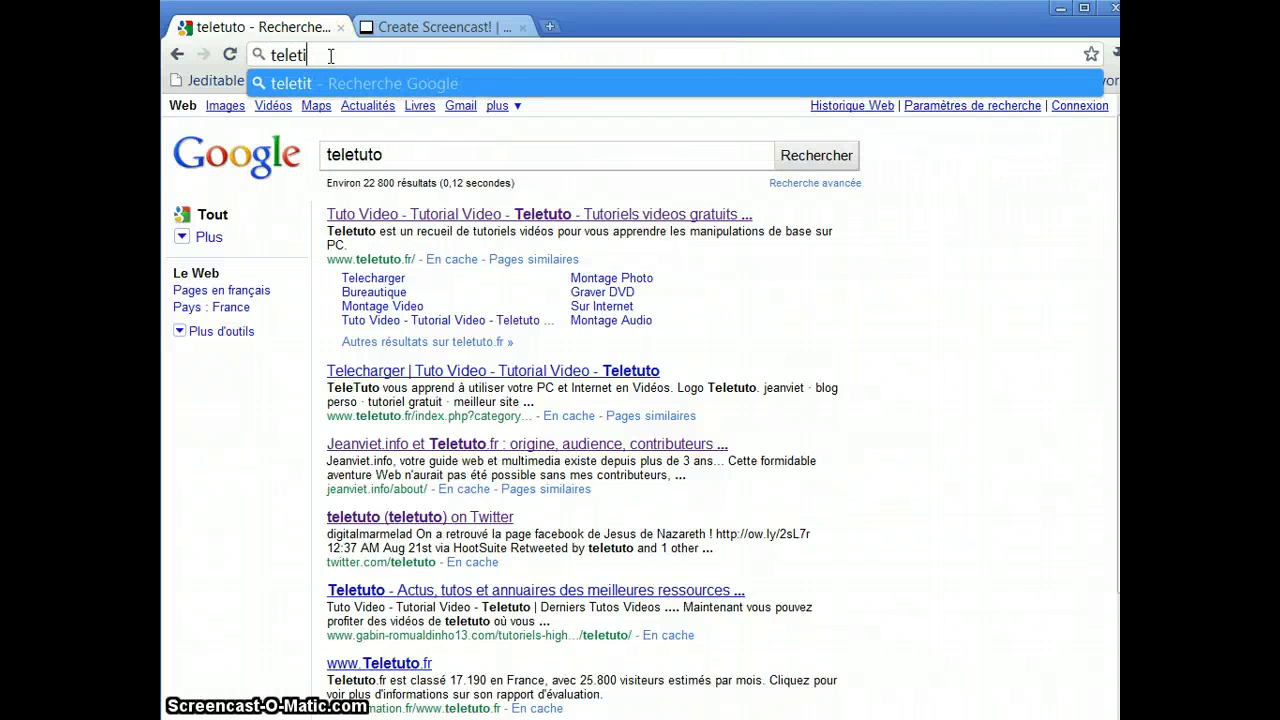
pyautogui.press('BackSpace')
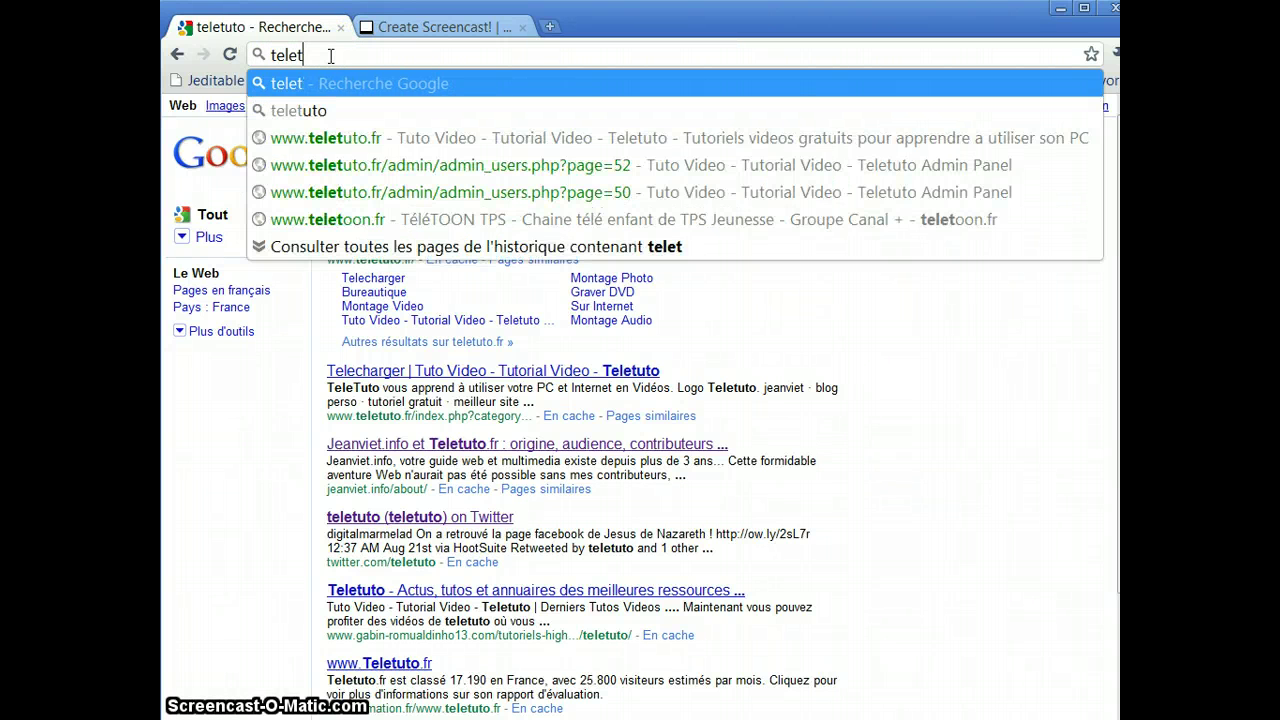
pyautogui.press('Down')
pyautogui.press('Down')
pyautogui.press('Return')
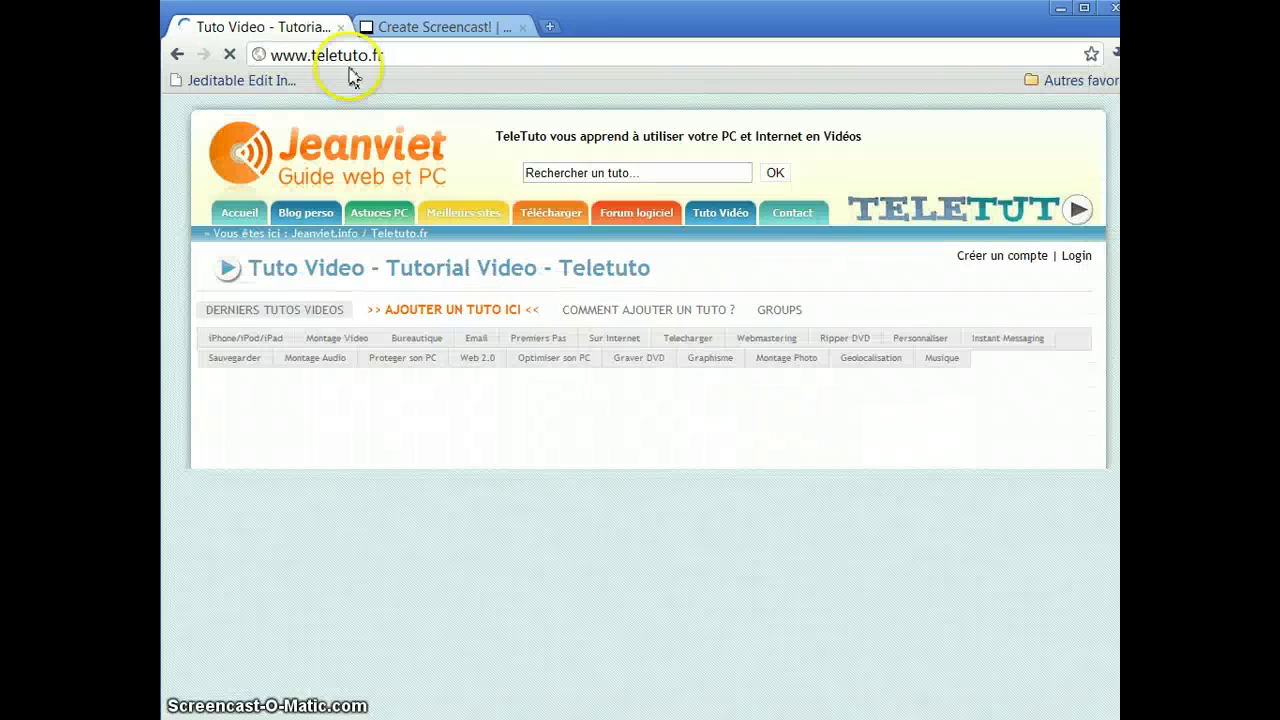
pyautogui.scroll(-5, 586, 214)
pyautogui.scroll(5, 590, 240)
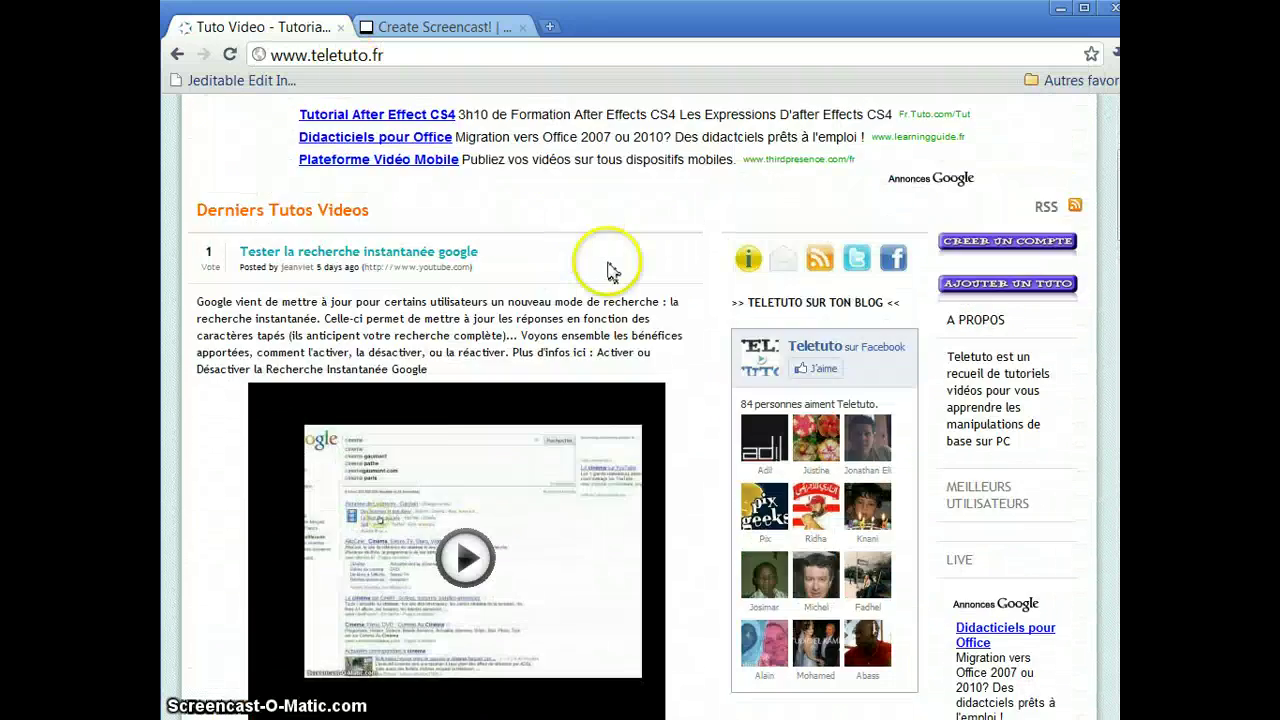
pyautogui.click(438, 65)
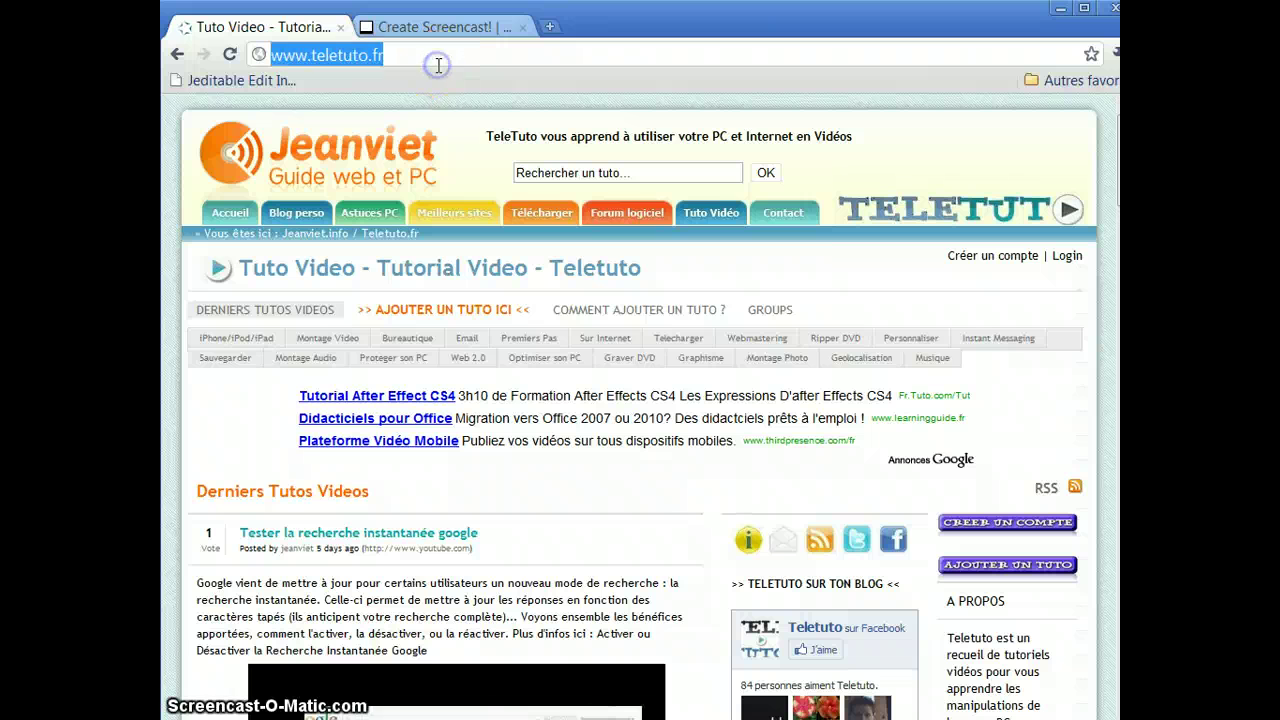
pyautogui.write('w')
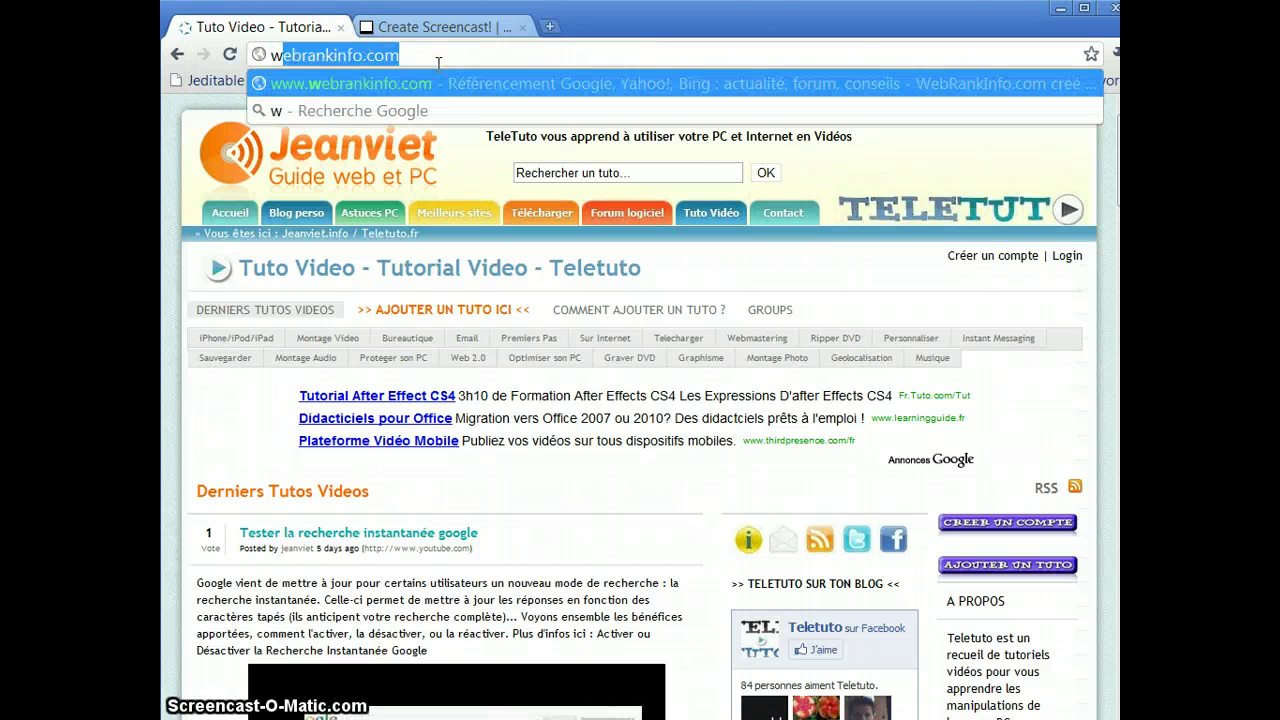
pyautogui.write('ww.lem')
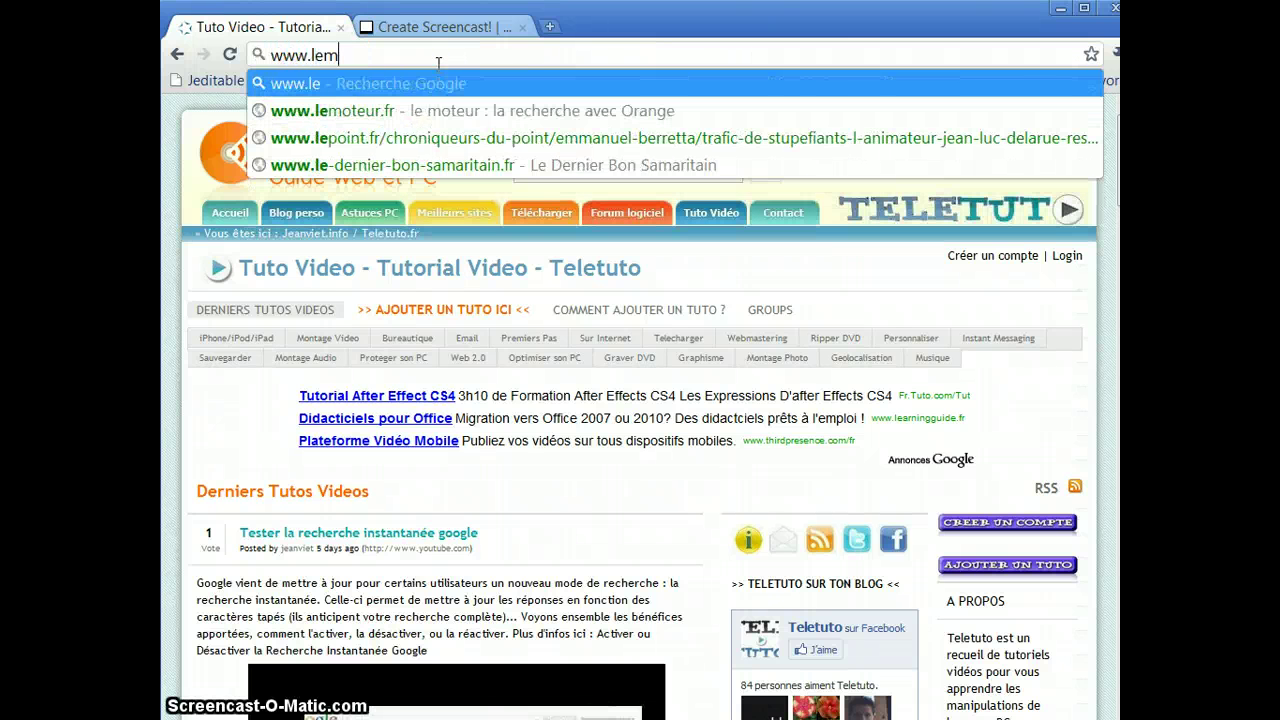
pyautogui.write('oteur.fr')
pyautogui.press('Return')
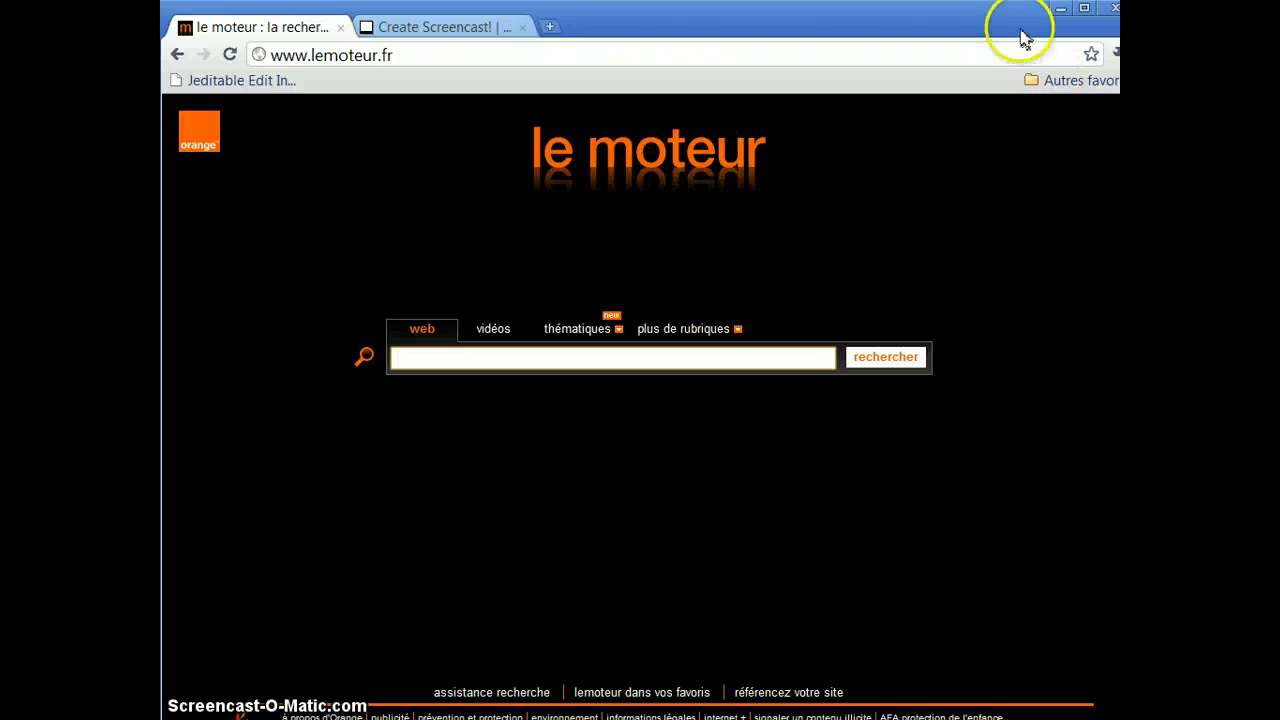
# Open the search engine settings, review the list, make Le Moteur the default search engine and close the settings
pyautogui.rightClick(980, 49)
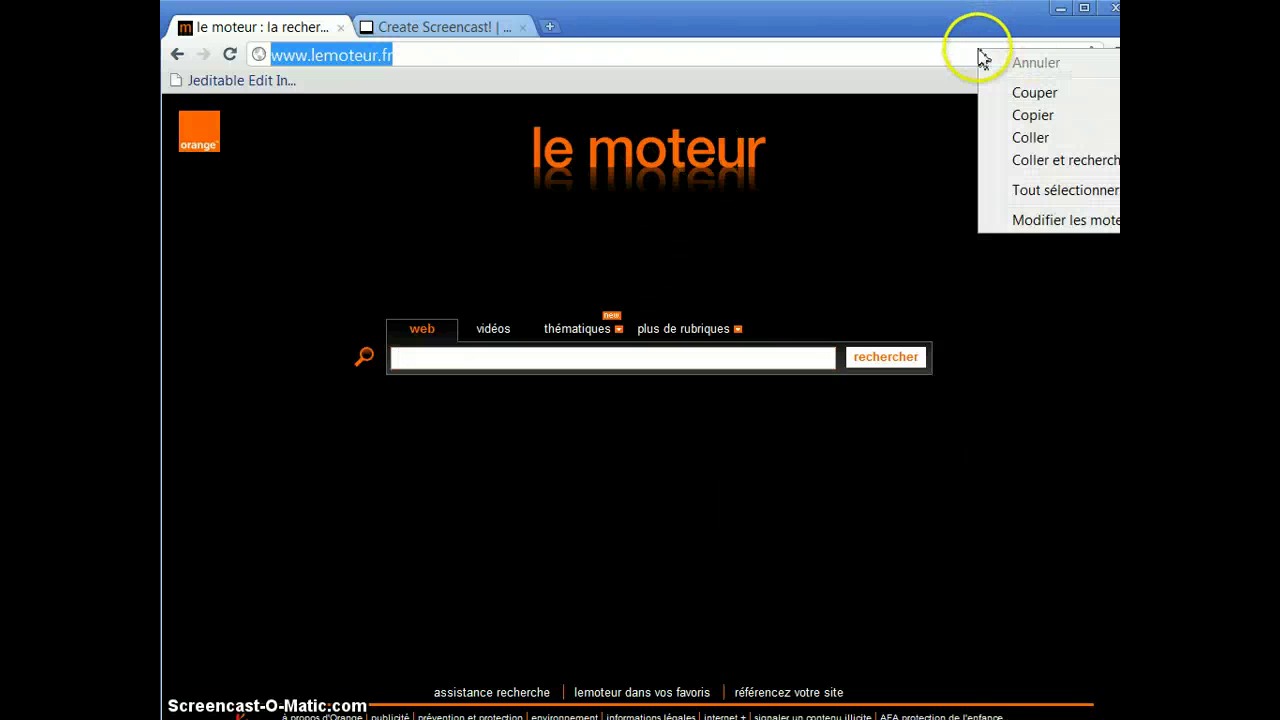
pyautogui.click(1043, 217)
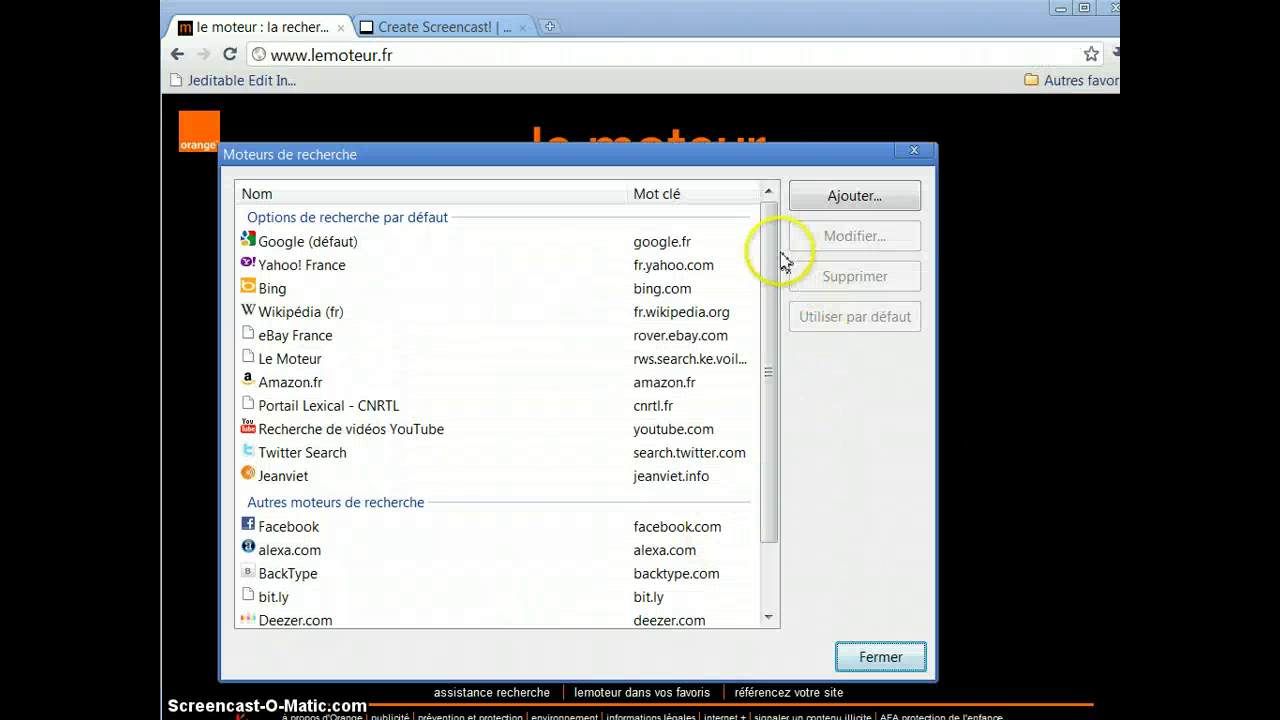
pyautogui.moveTo(765, 303); pyautogui.dragTo(762, 367)
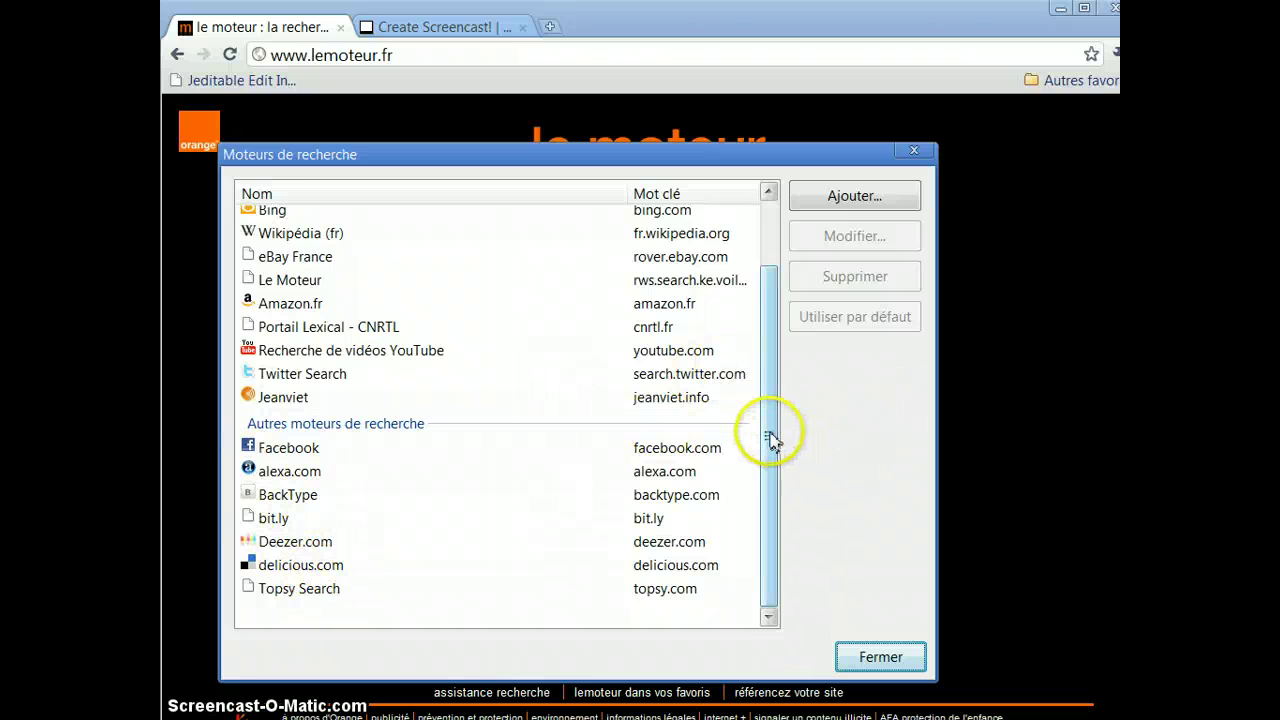
pyautogui.moveTo(769, 434); pyautogui.dragTo(766, 320)
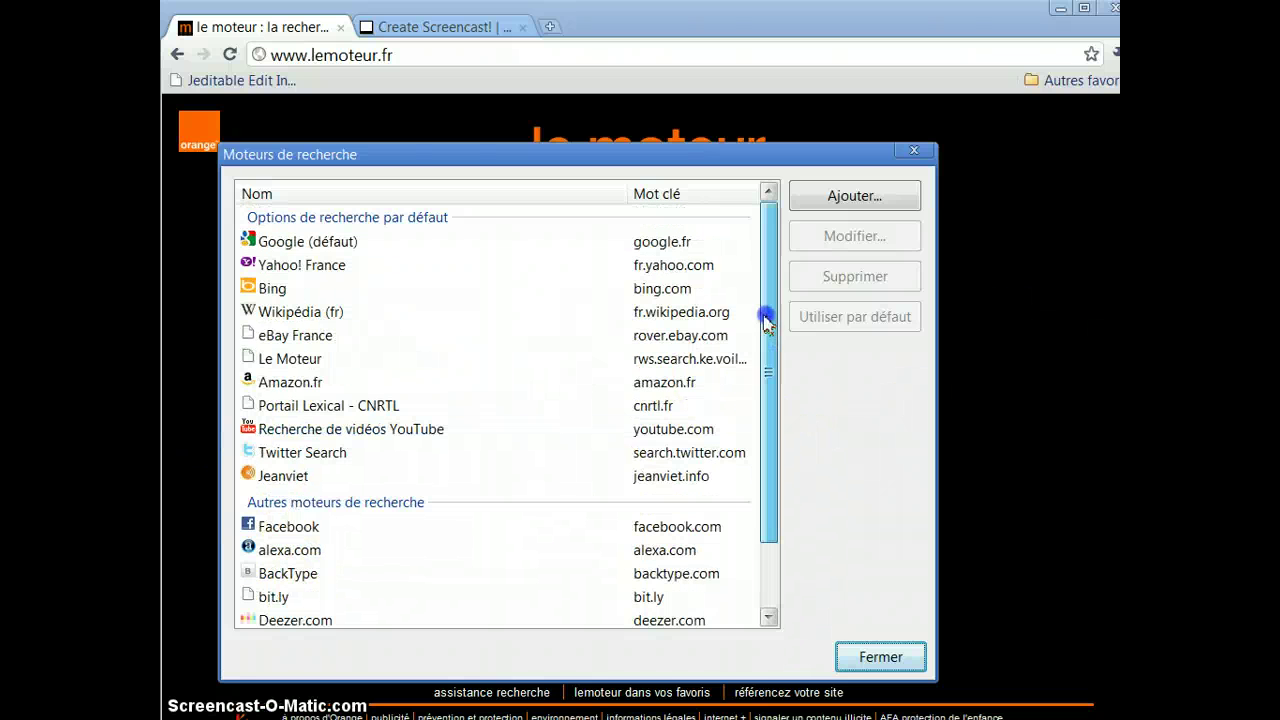
pyautogui.click(294, 358)
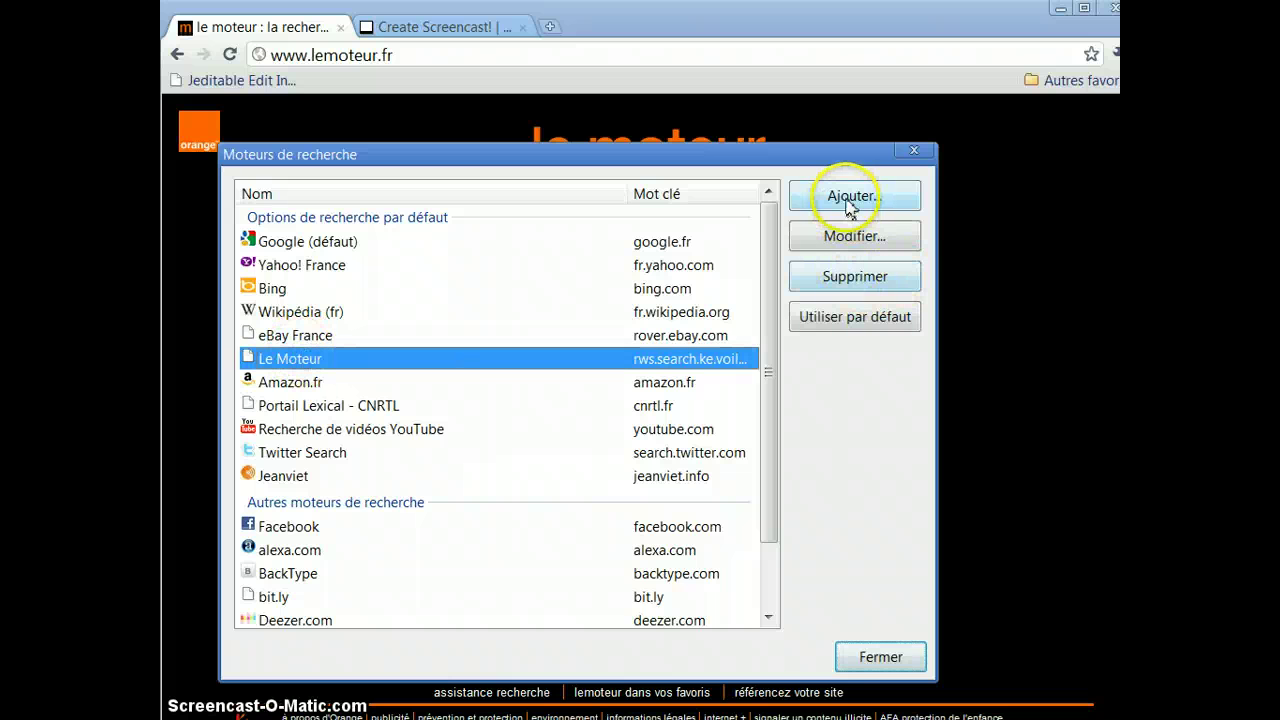
pyautogui.click(843, 320)
pyautogui.click(895, 652)
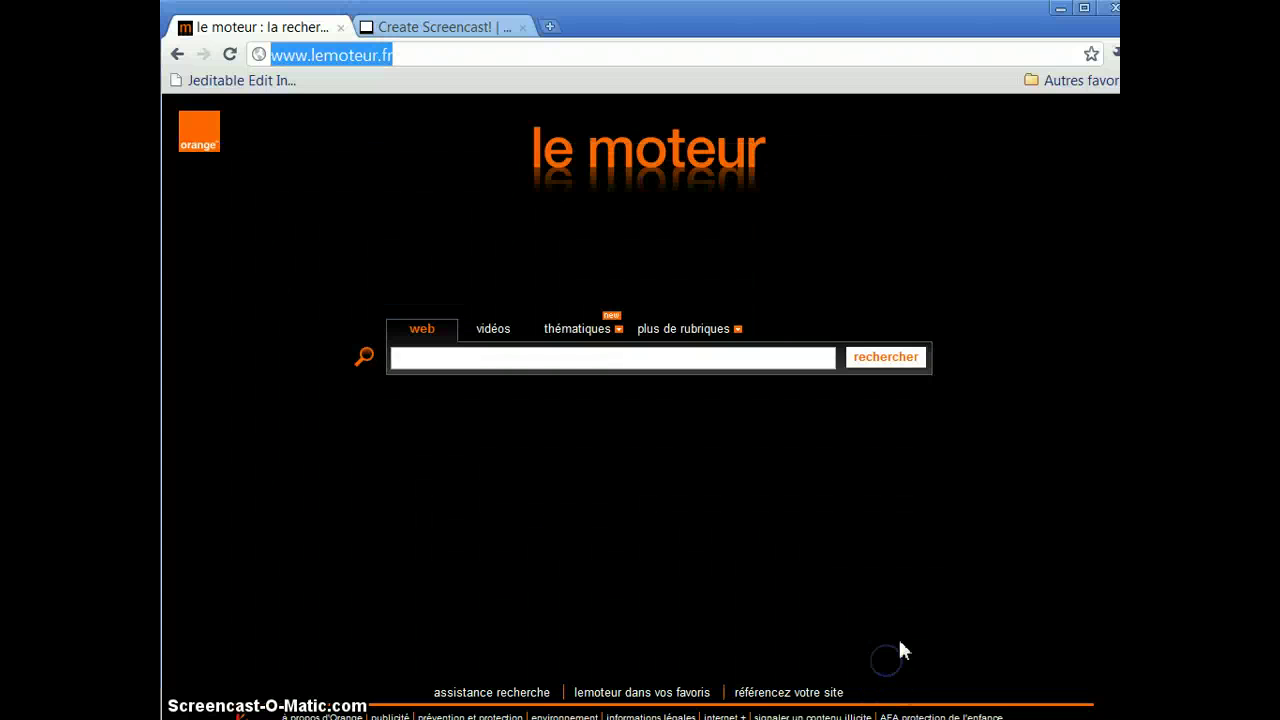
# Search for "code postal cachan" from the address bar with Le Moteur and highlight the postal code in the first answer
pyautogui.press('BackSpace')
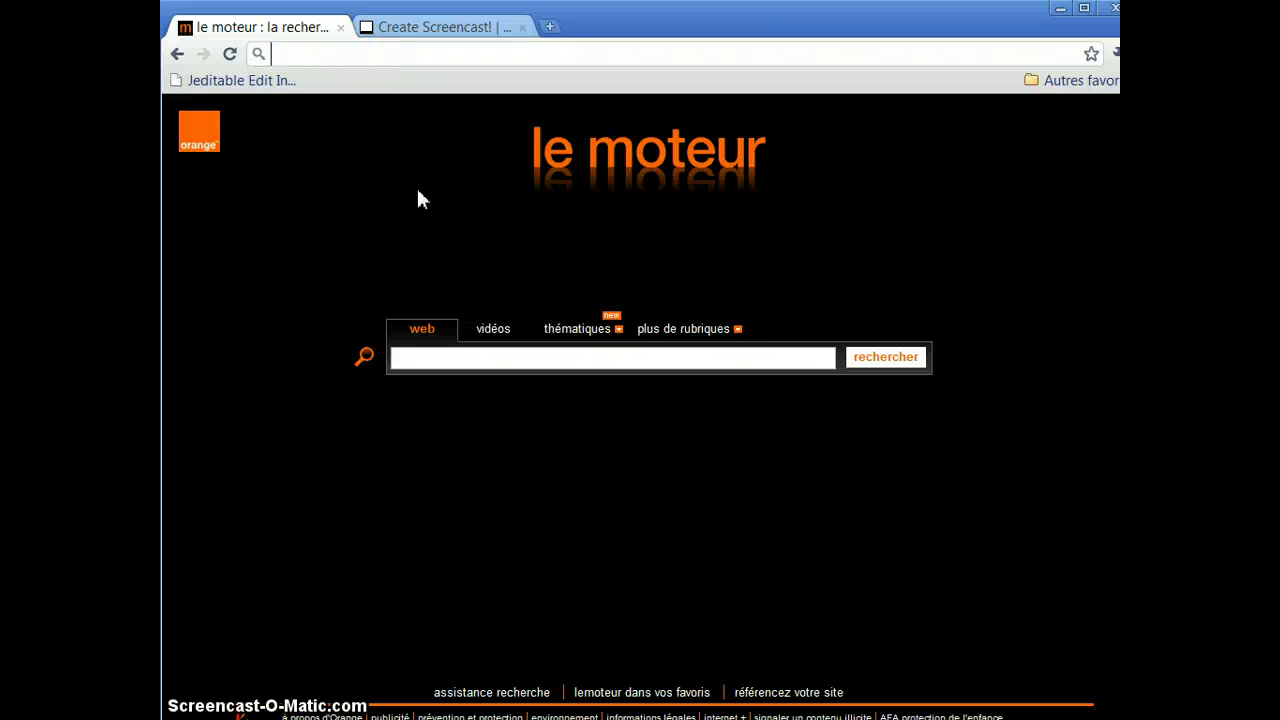
pyautogui.write('co')
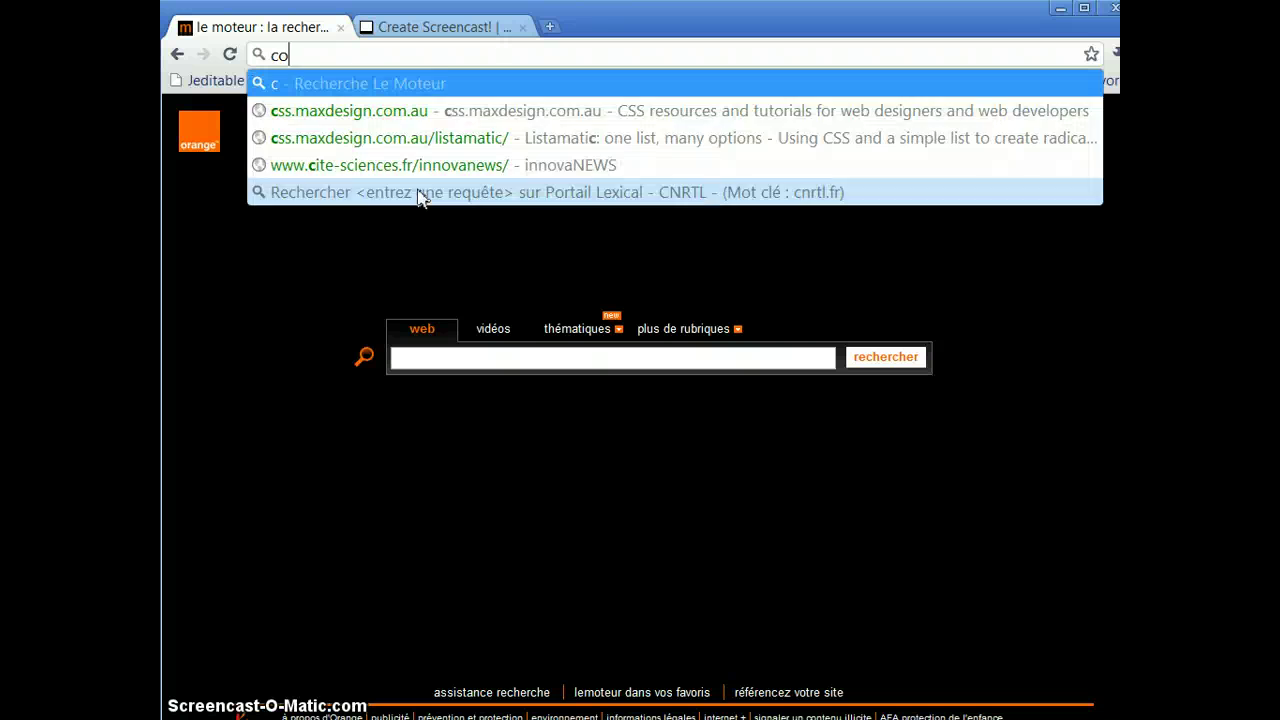
pyautogui.write('de postal cachan')
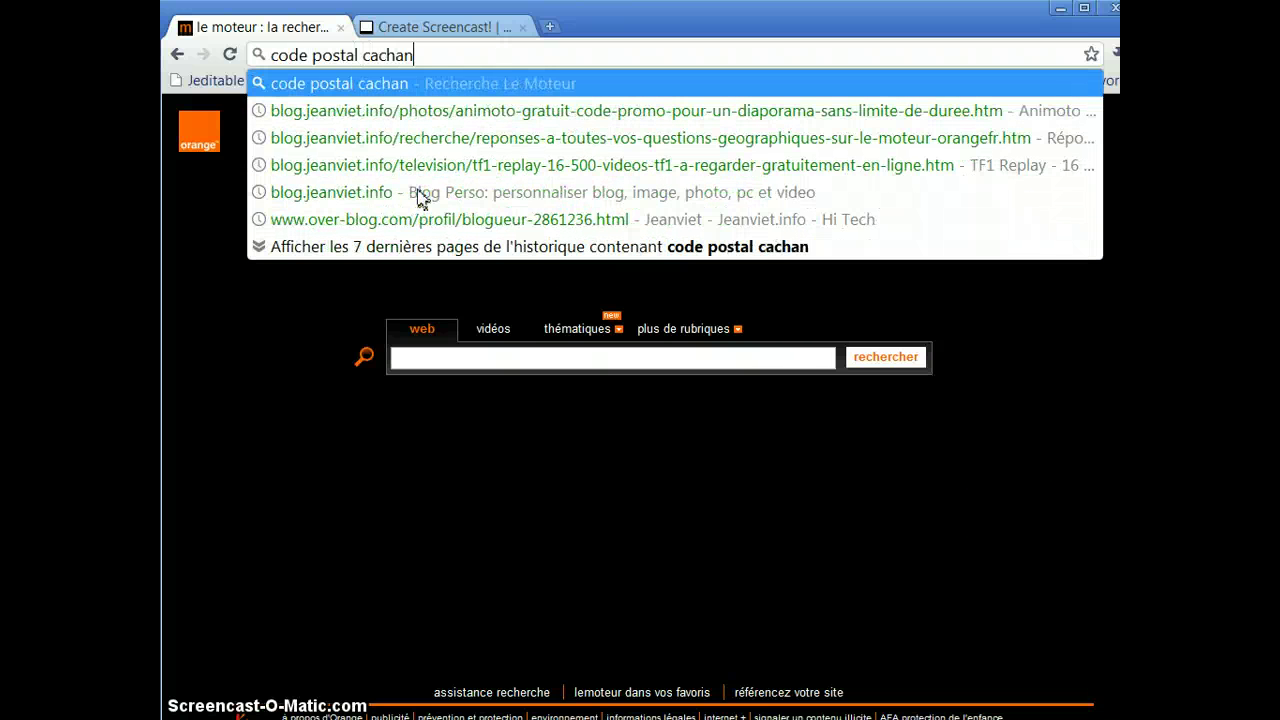
pyautogui.press('Return')
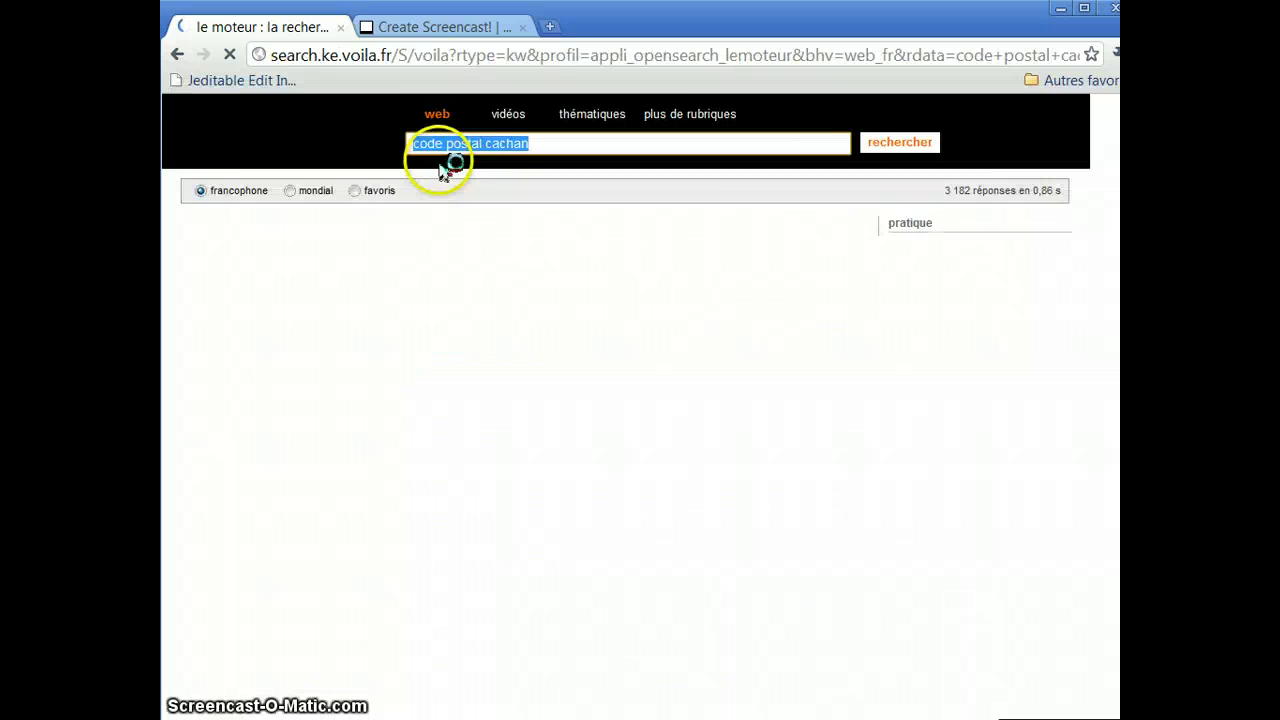
pyautogui.click(448, 148)
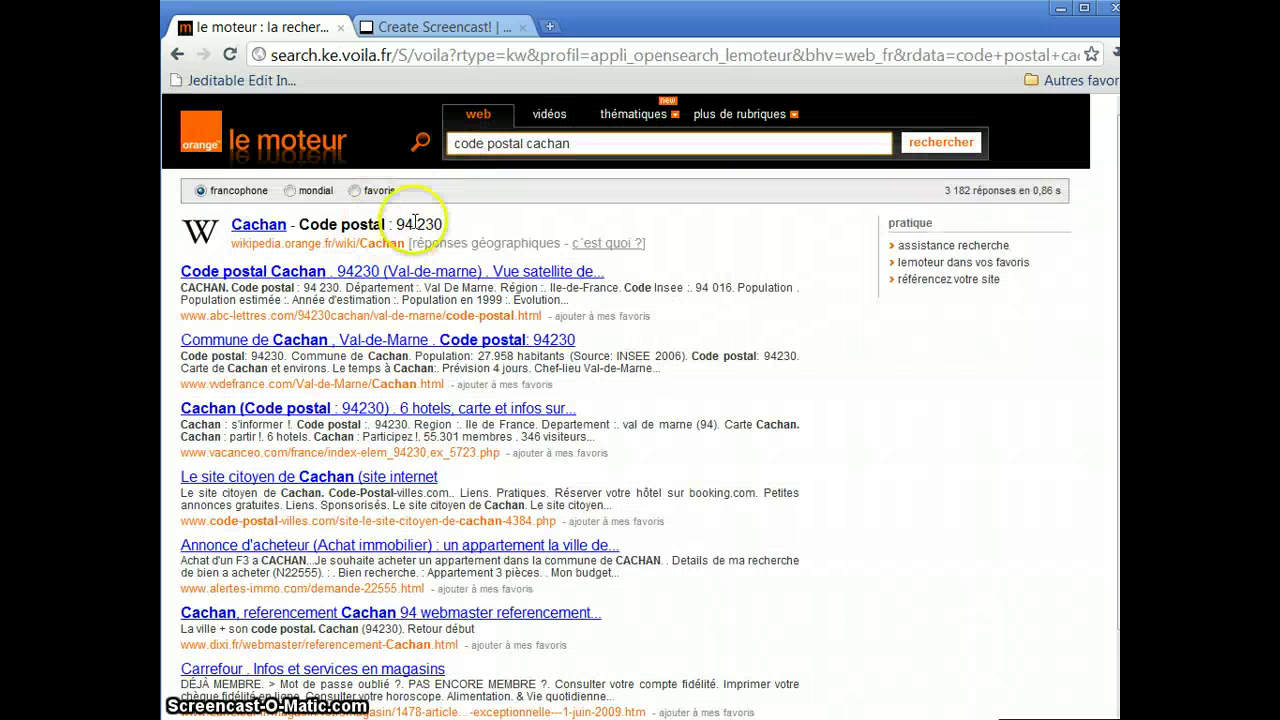
pyautogui.moveTo(442, 225); pyautogui.dragTo(391, 225)
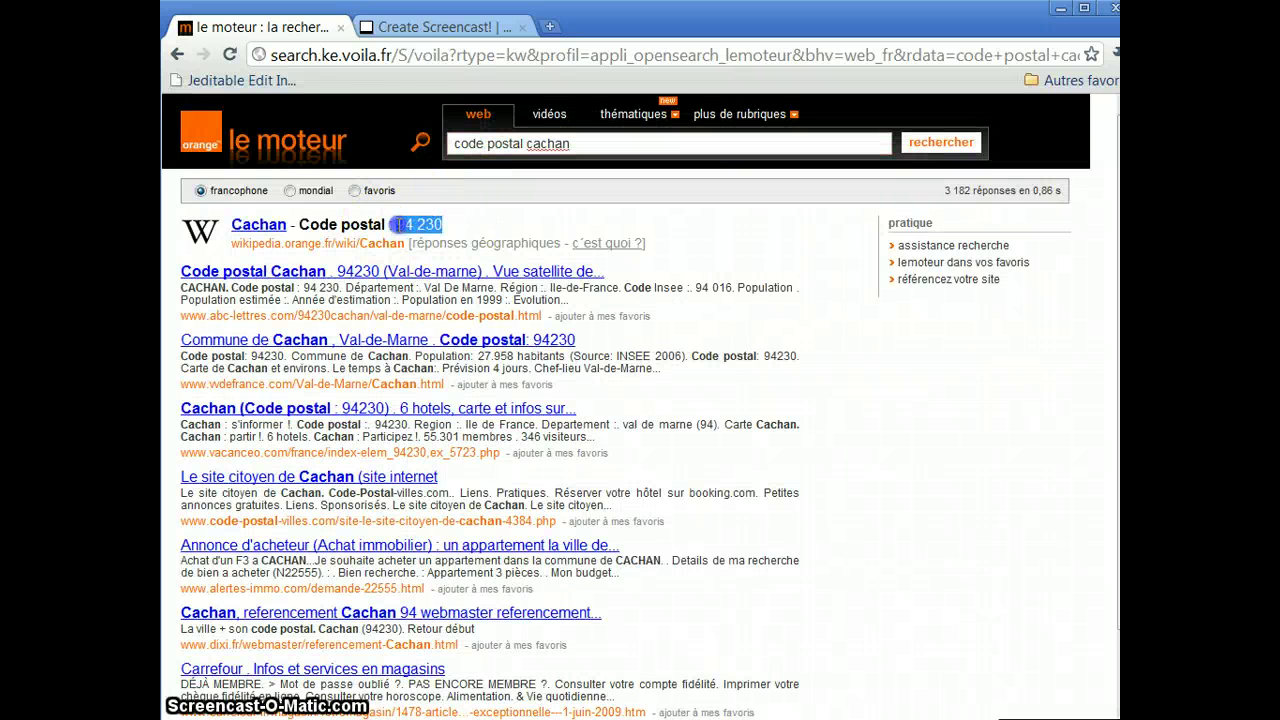
# Search for "sacre de louis xiv" from the address bar with Le Moteur and highlight the first Wikipedia answer
pyautogui.click(385, 57)
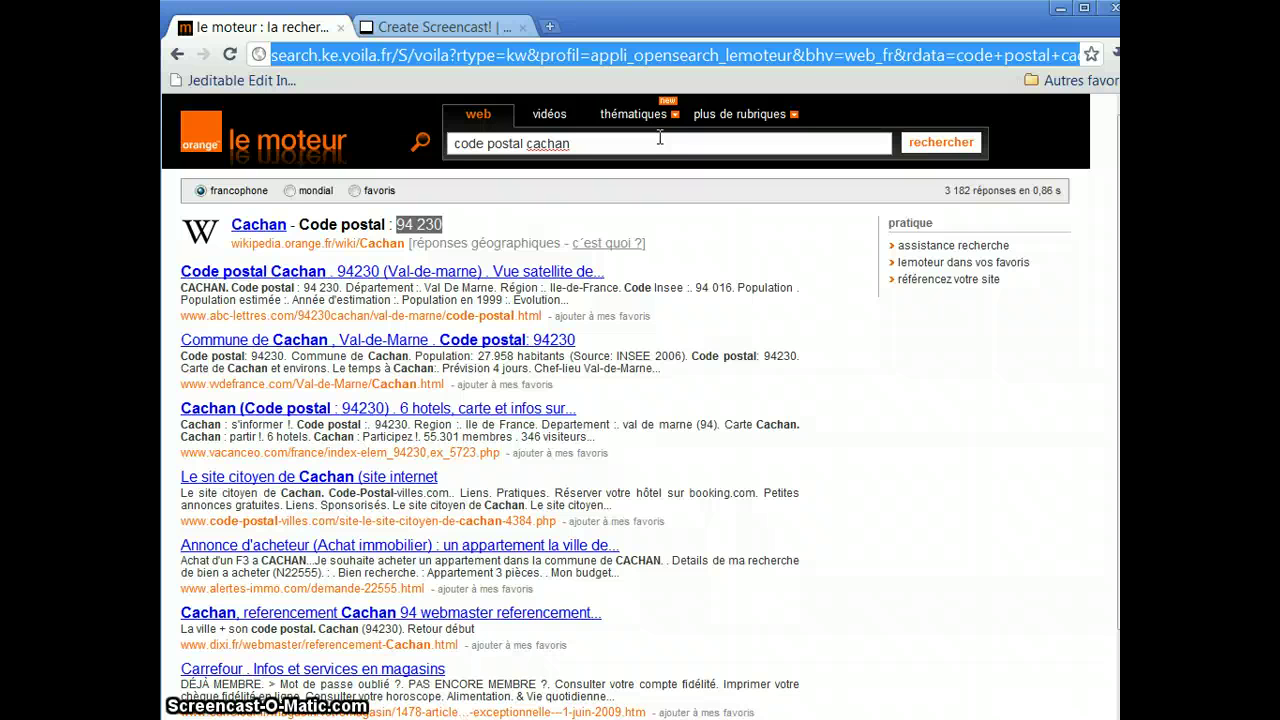
pyautogui.write('sacre de')
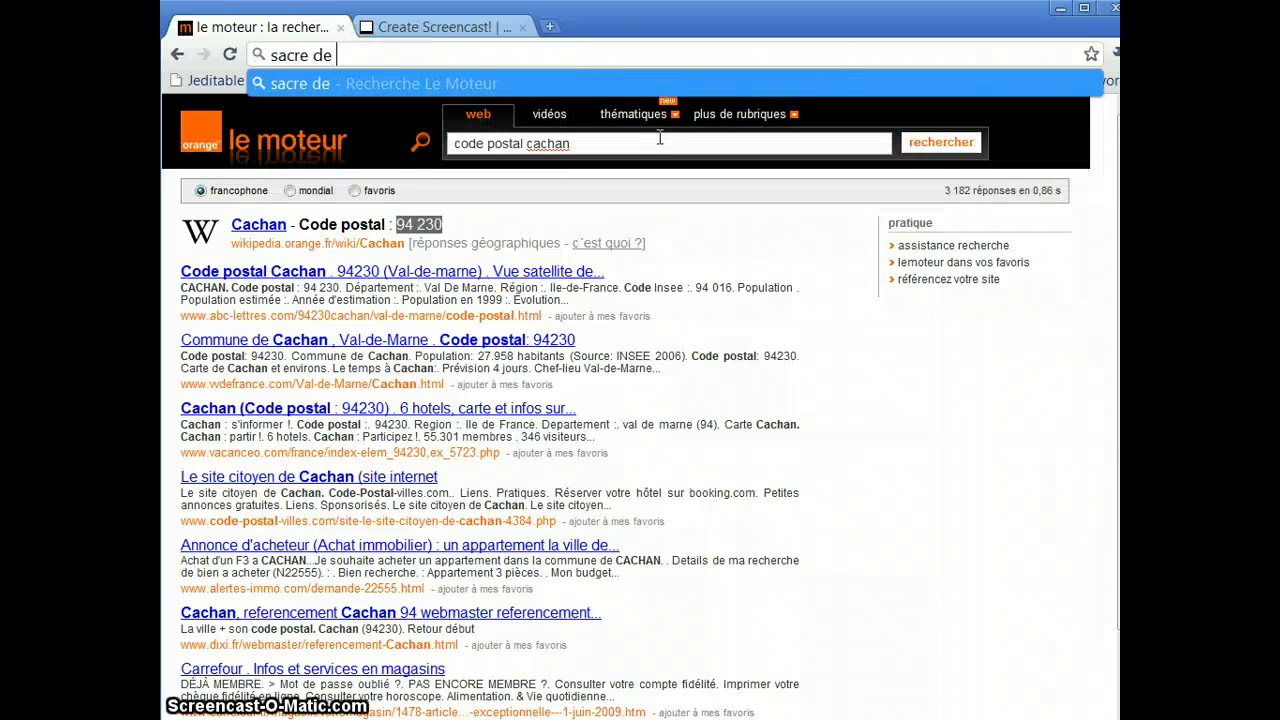
pyautogui.write(' louis xiv')
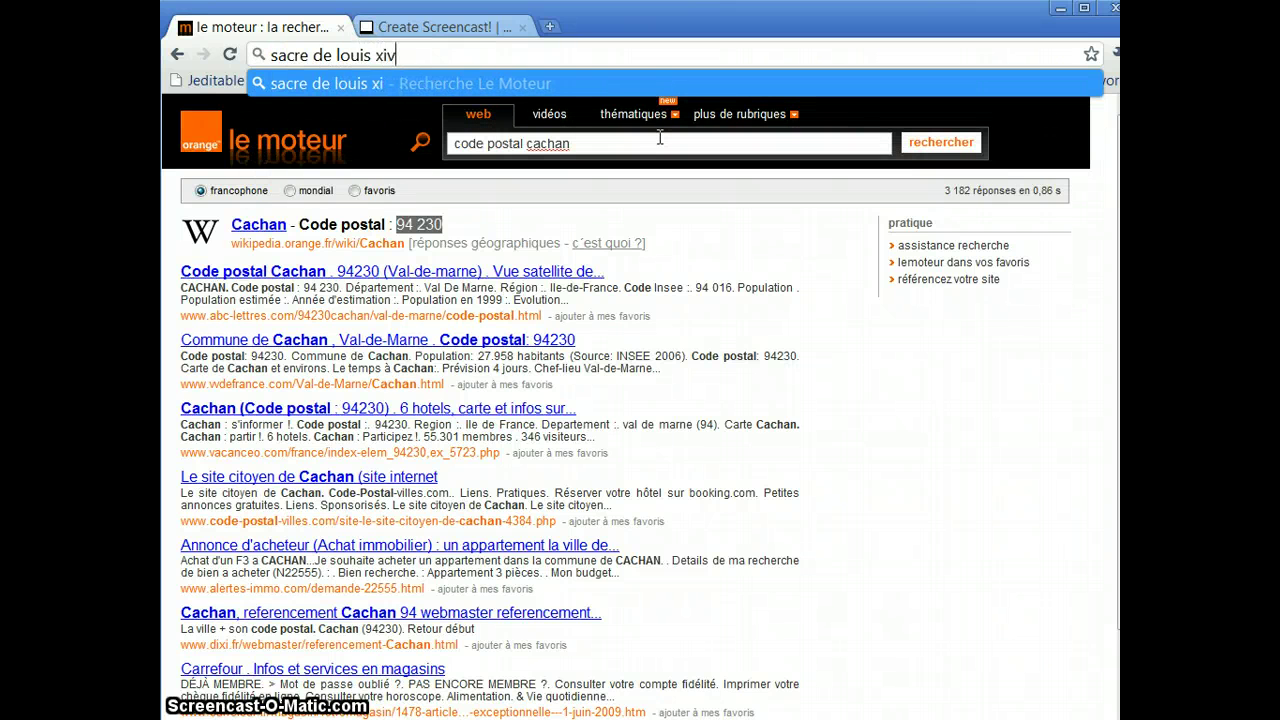
pyautogui.press('Return')
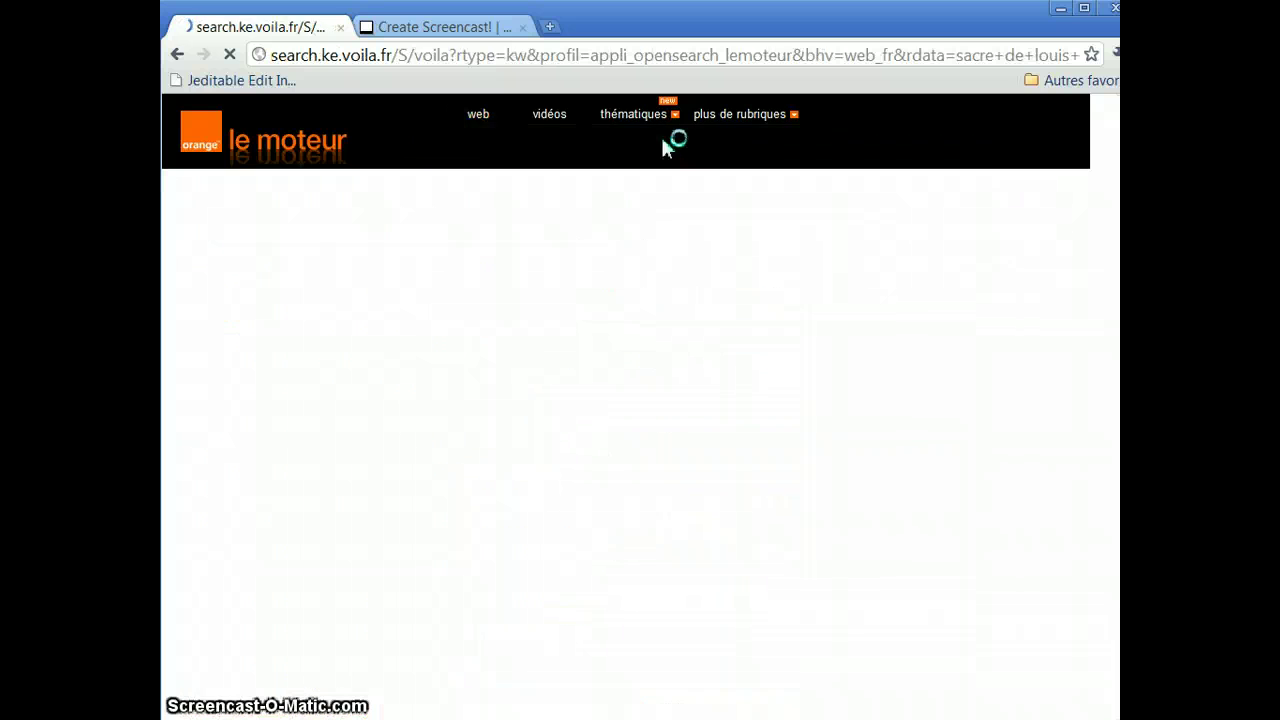
pyautogui.moveTo(566, 292); pyautogui.dragTo(398, 269)
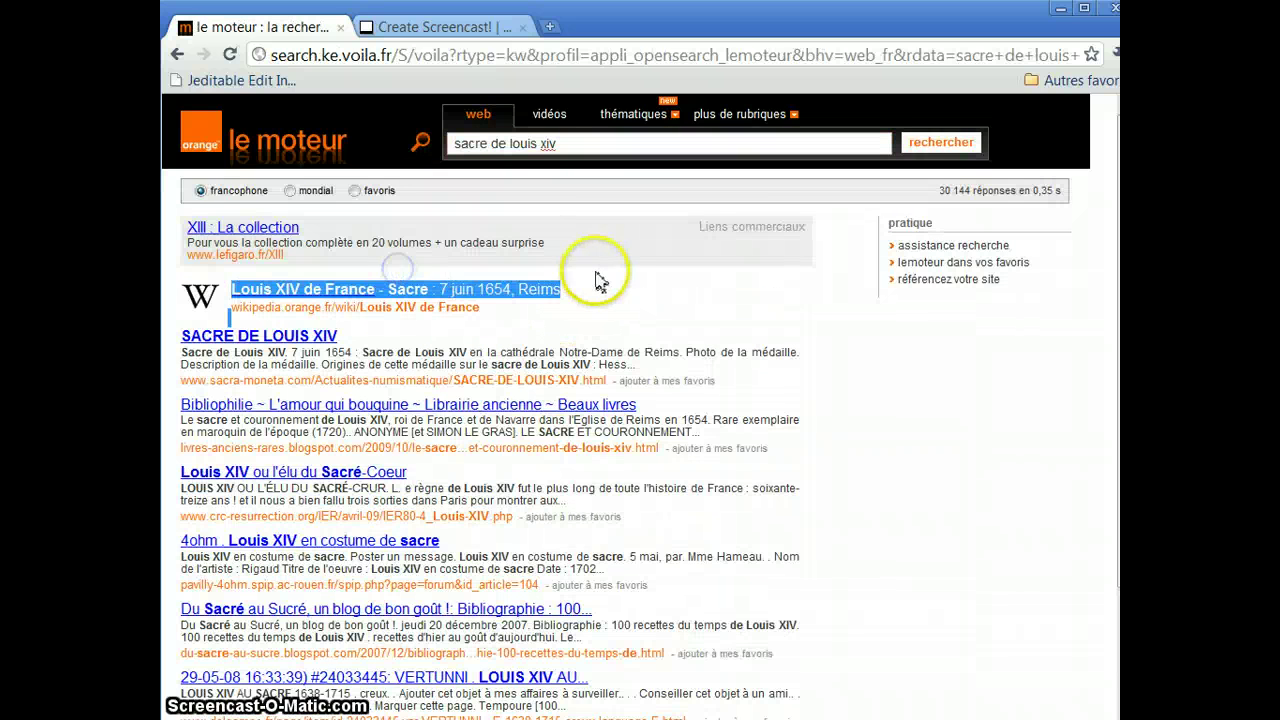
# Search for "mort de serge gainsbourg" from the address bar and highlight the date of death in the Wikipedia answer
pyautogui.click(614, 58)
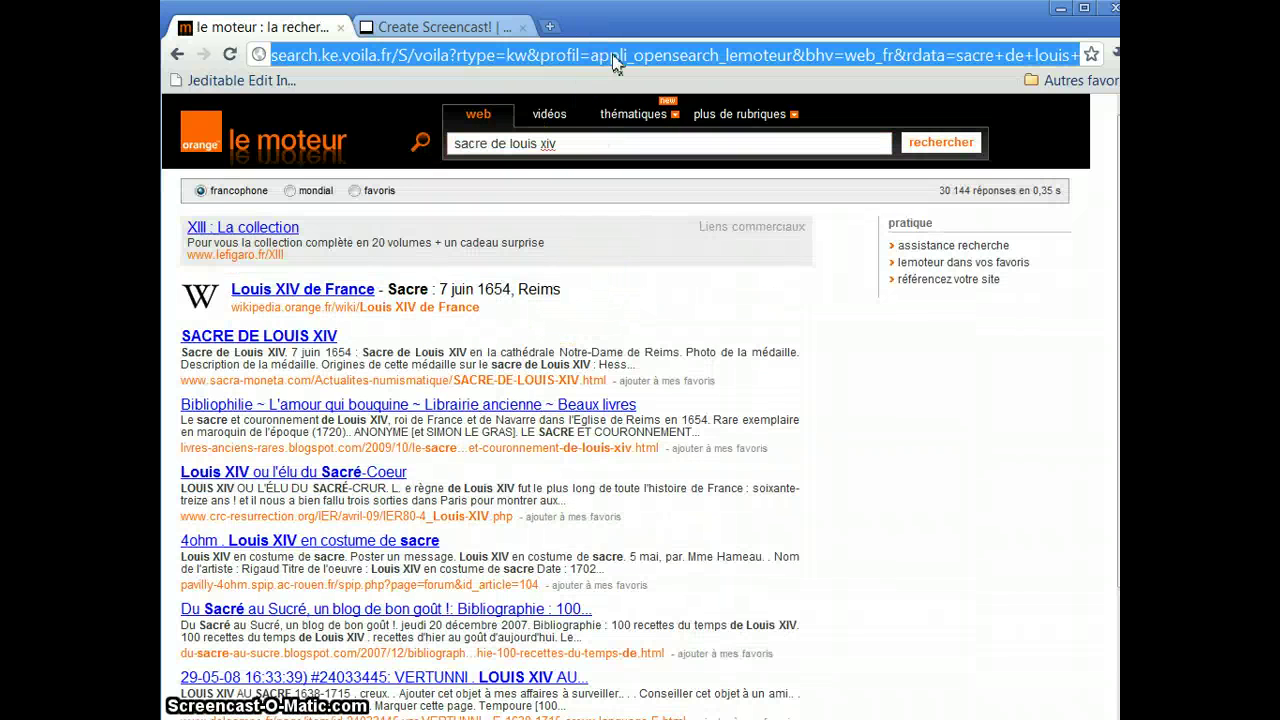
pyautogui.write('mo')
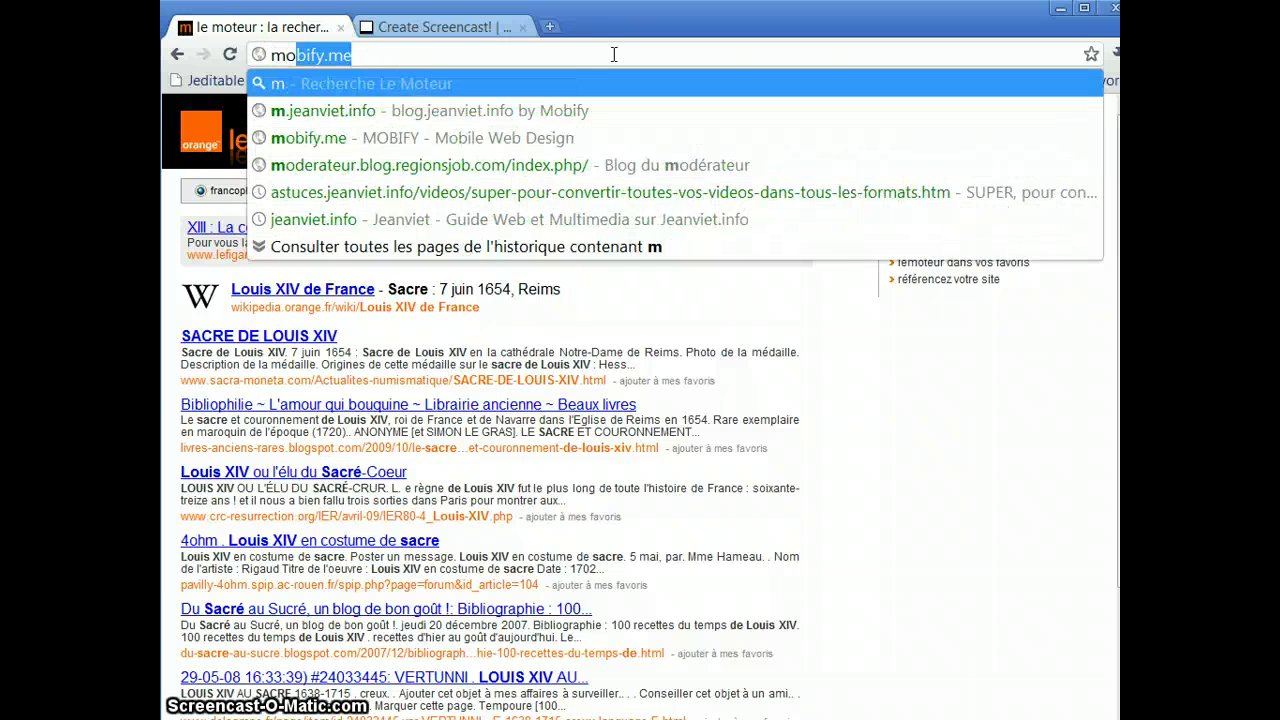
pyautogui.write('rt de serge gains')
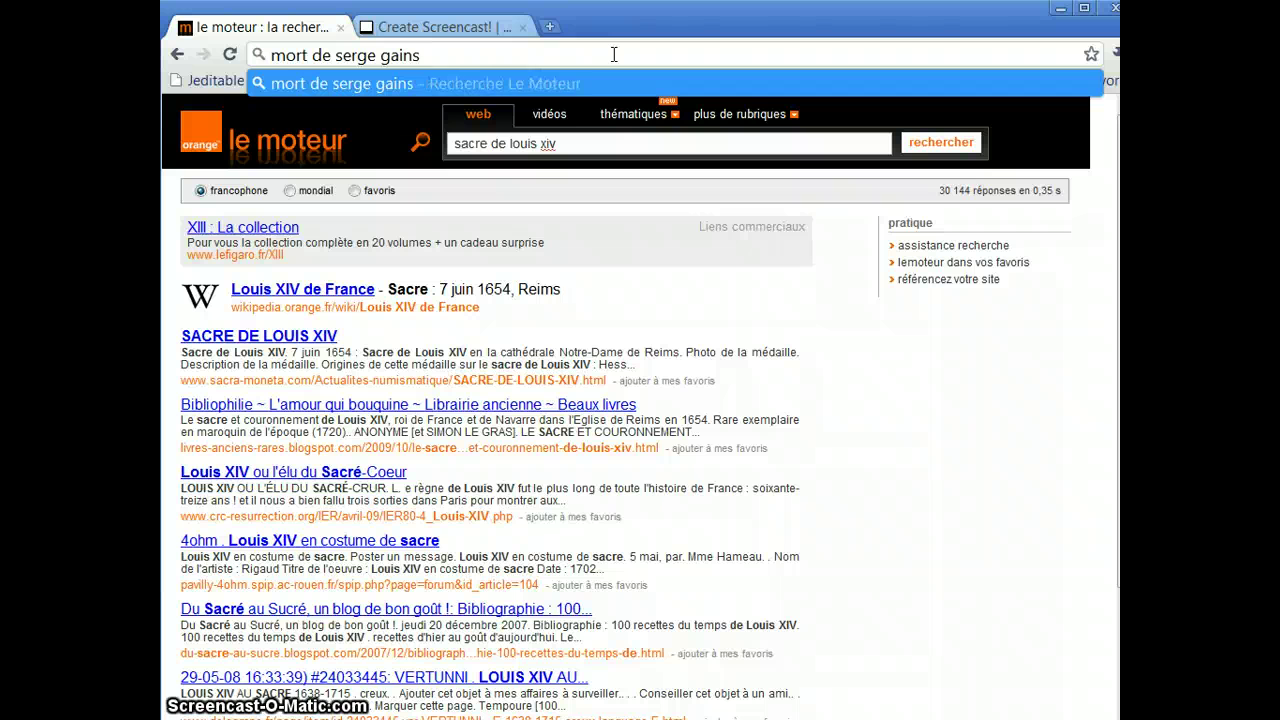
pyautogui.write('bourg')
pyautogui.press('Return')
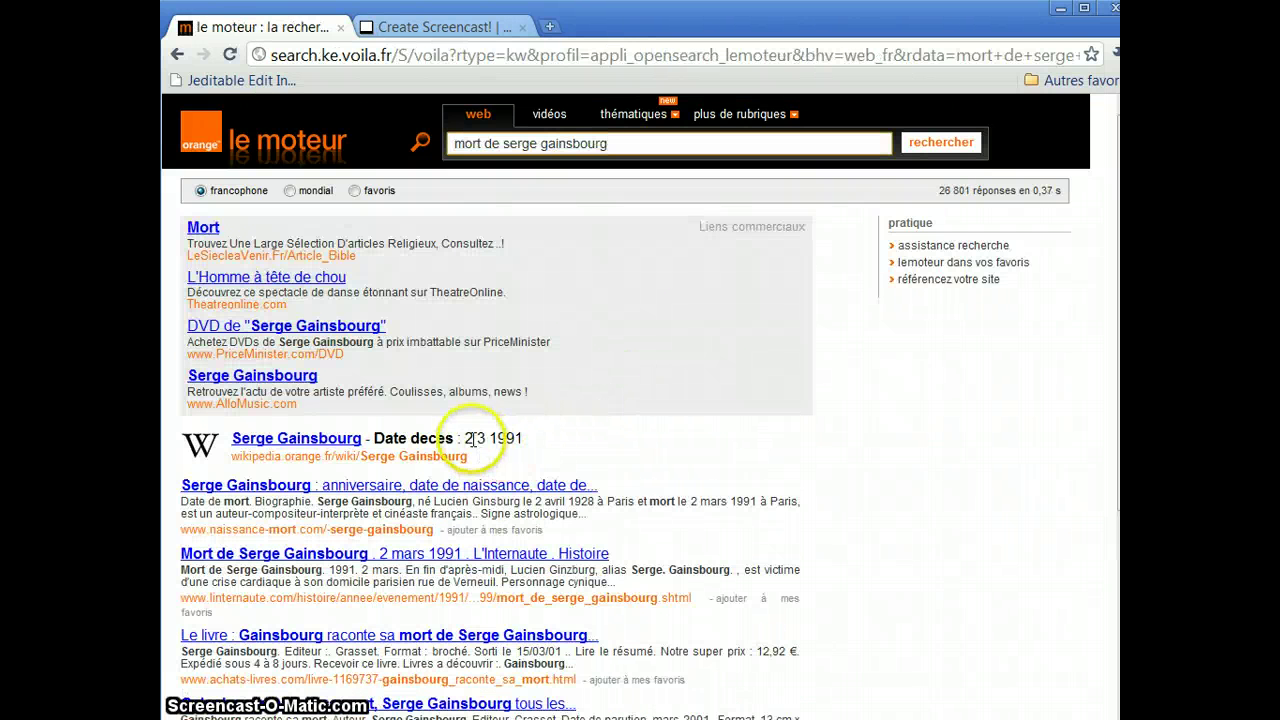
pyautogui.moveTo(462, 438); pyautogui.dragTo(526, 439)
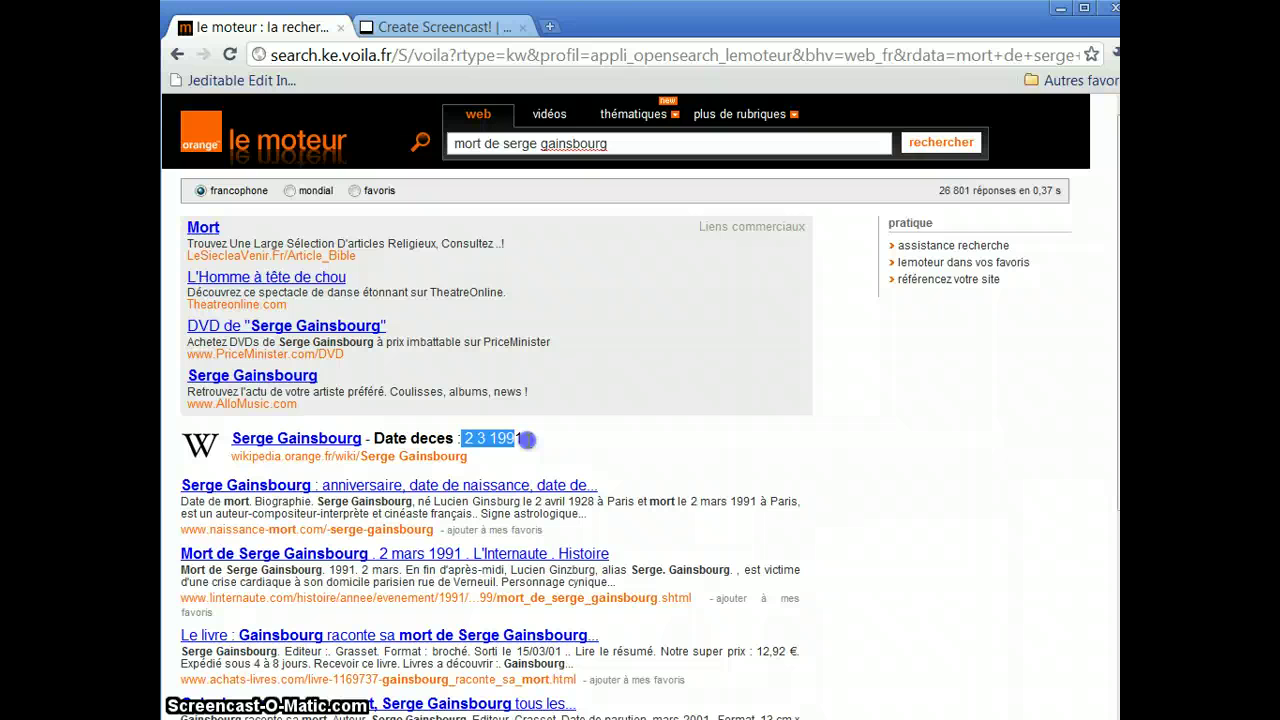
# Search for "age serge gainsbourg" from the address bar, highlight the age in the Wikipedia answer and skim the results
pyautogui.click(588, 60)
pyautogui.write('age ')
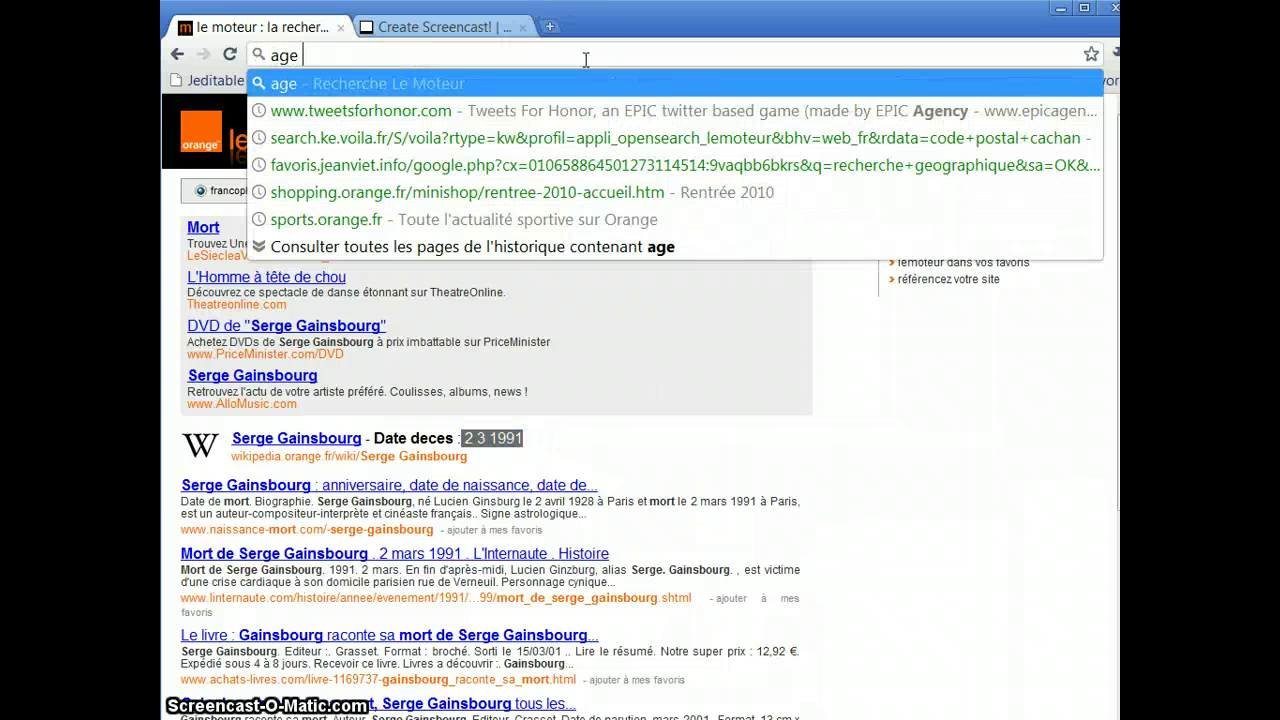
pyautogui.write('serge gainsbourg')
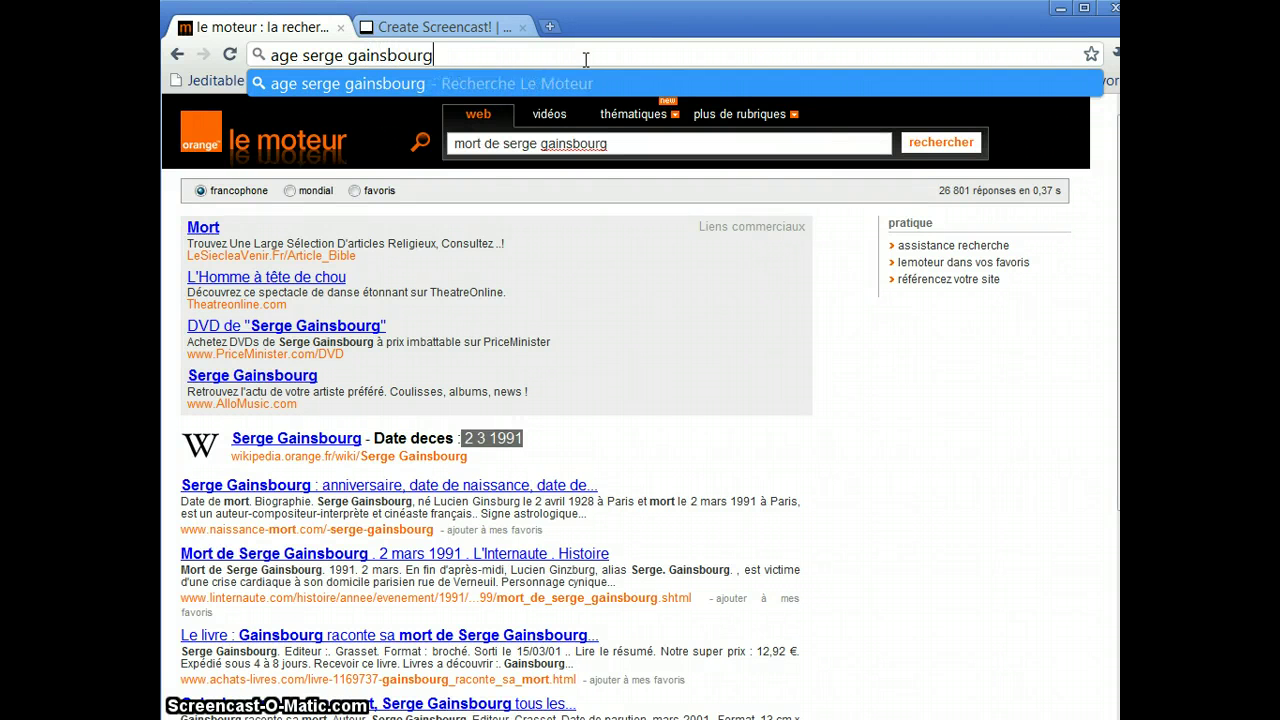
pyautogui.press('Return')
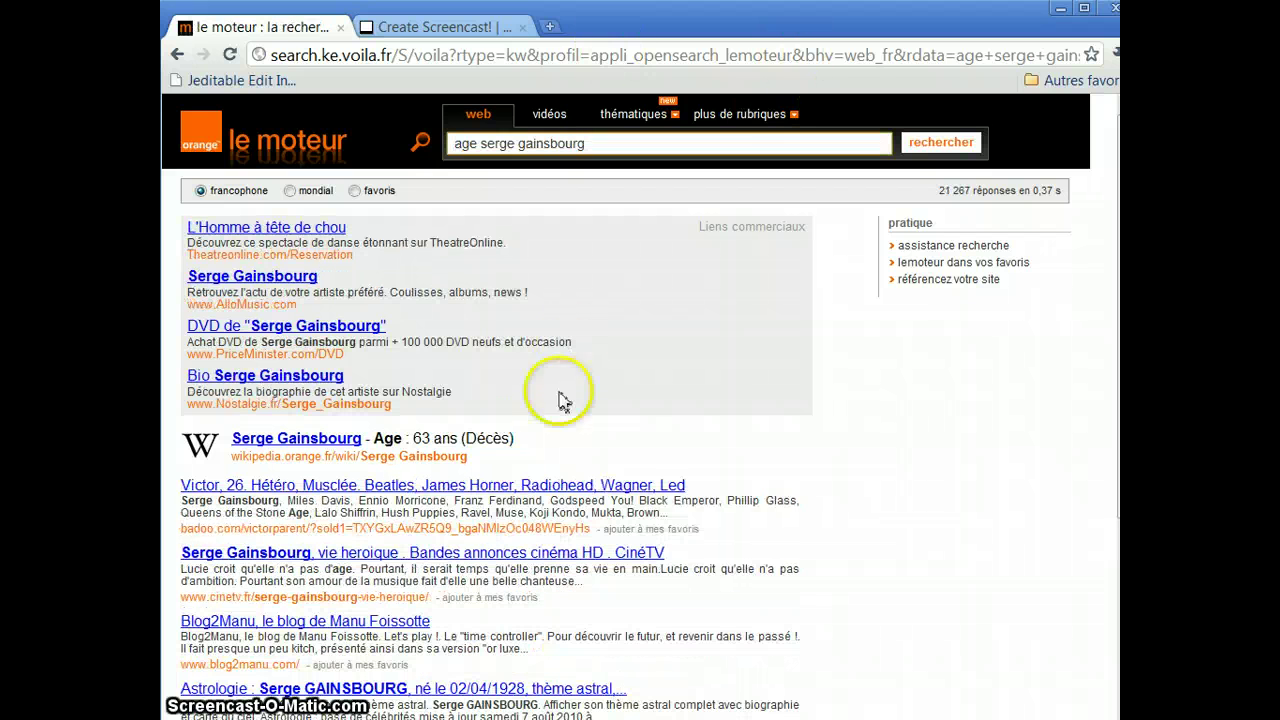
pyautogui.moveTo(516, 441); pyautogui.dragTo(385, 439)
pyautogui.click(576, 442)
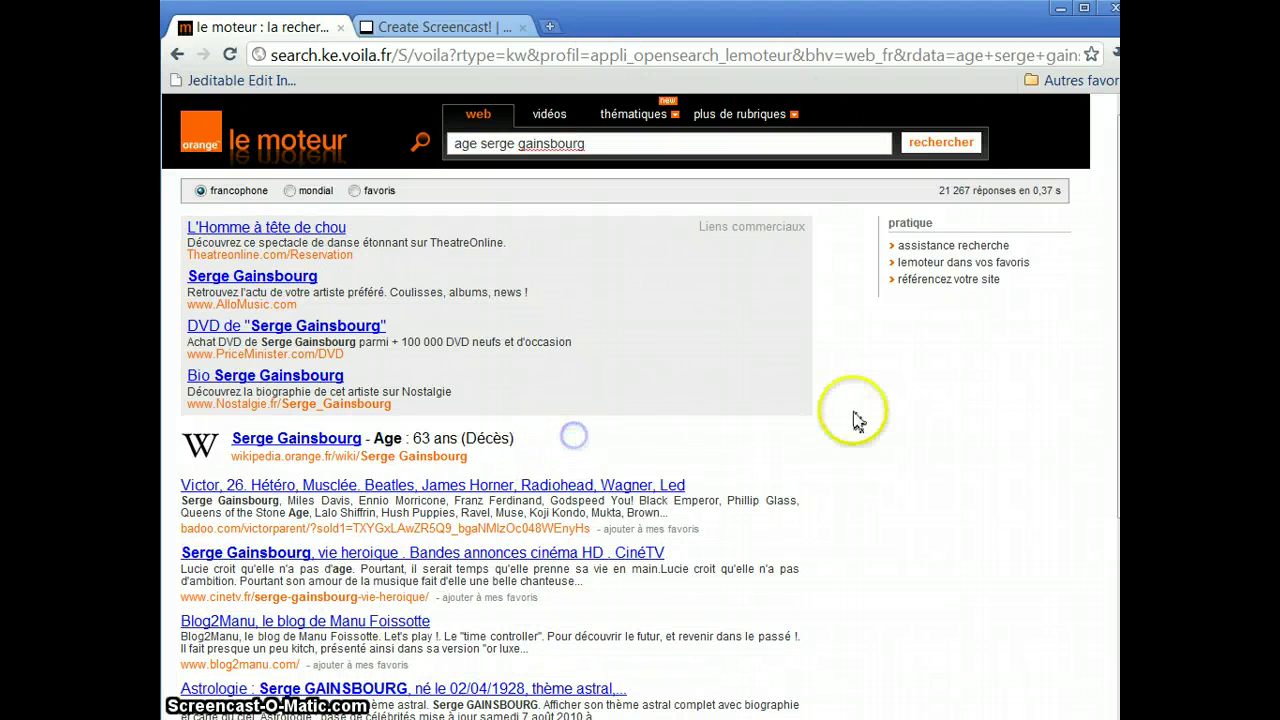
pyautogui.scroll(-5, 780, 355)
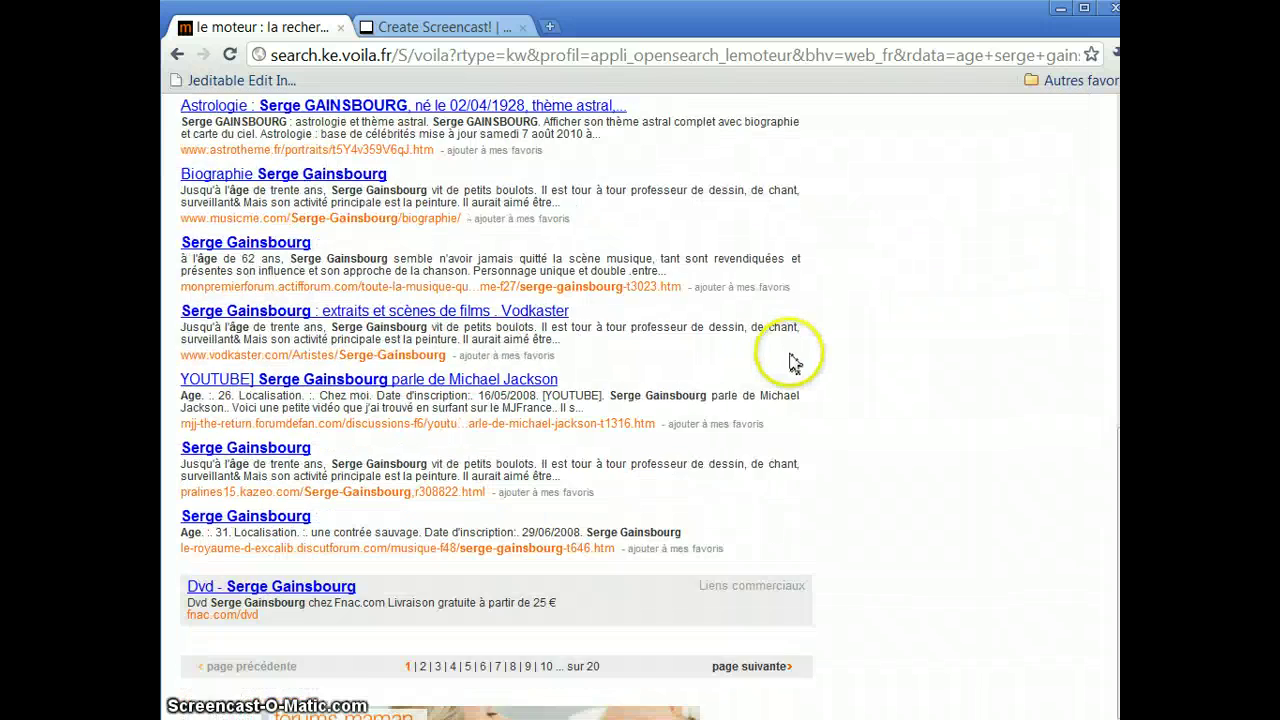
pyautogui.scroll(5, 815, 365)
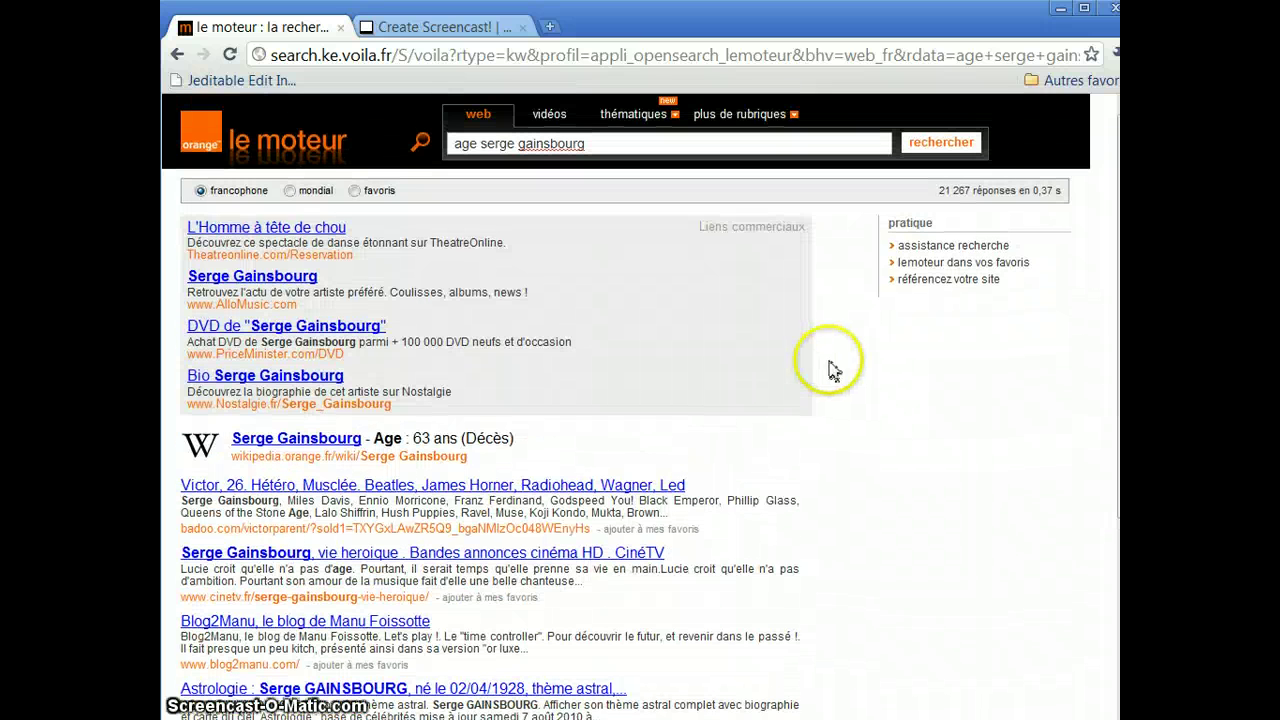
# Go to the website topsy.com
pyautogui.click(501, 62)
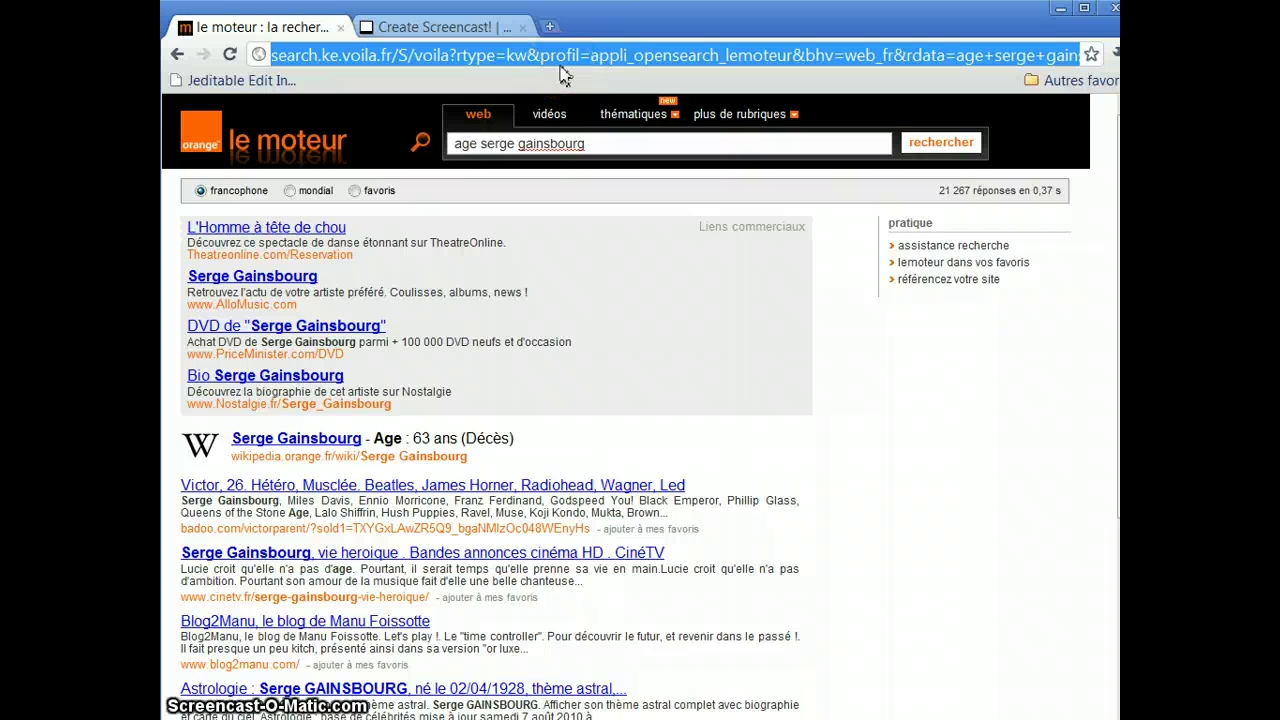
pyautogui.write('topsy.com')
pyautogui.press('Return')
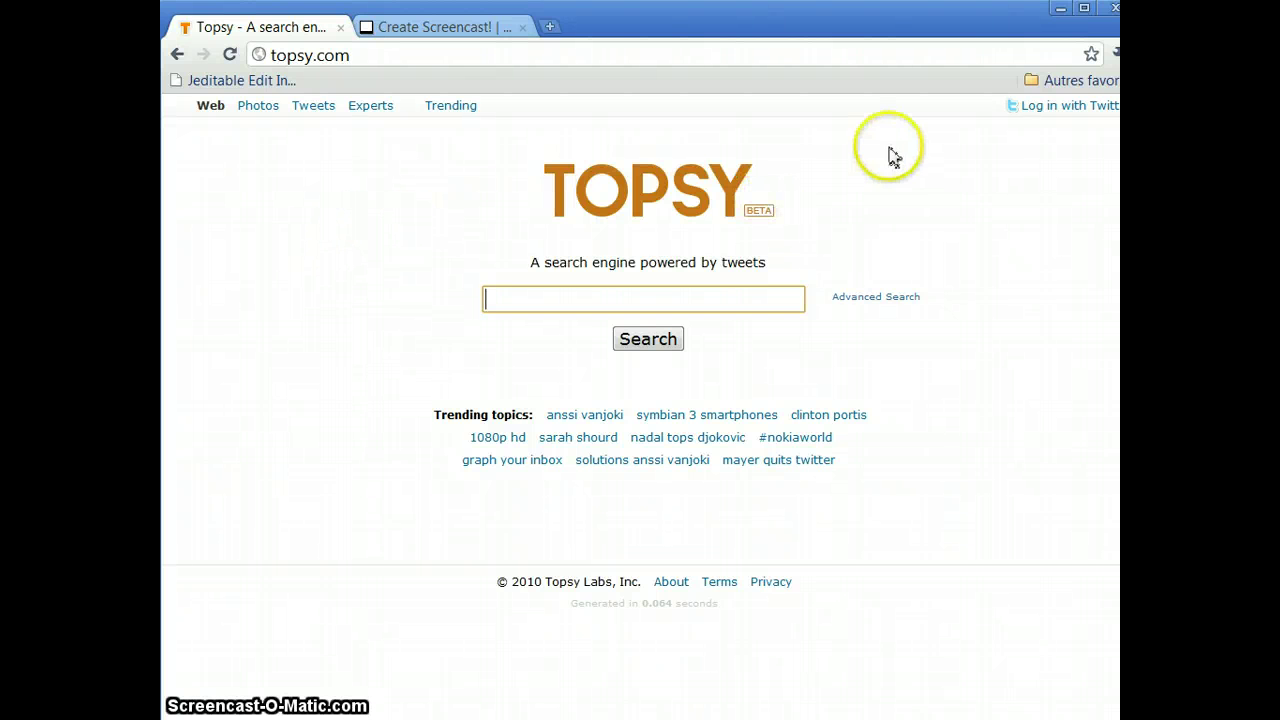
# Make Topsy Search the default search engine in the search engine settings and close them
pyautogui.rightClick(988, 62)
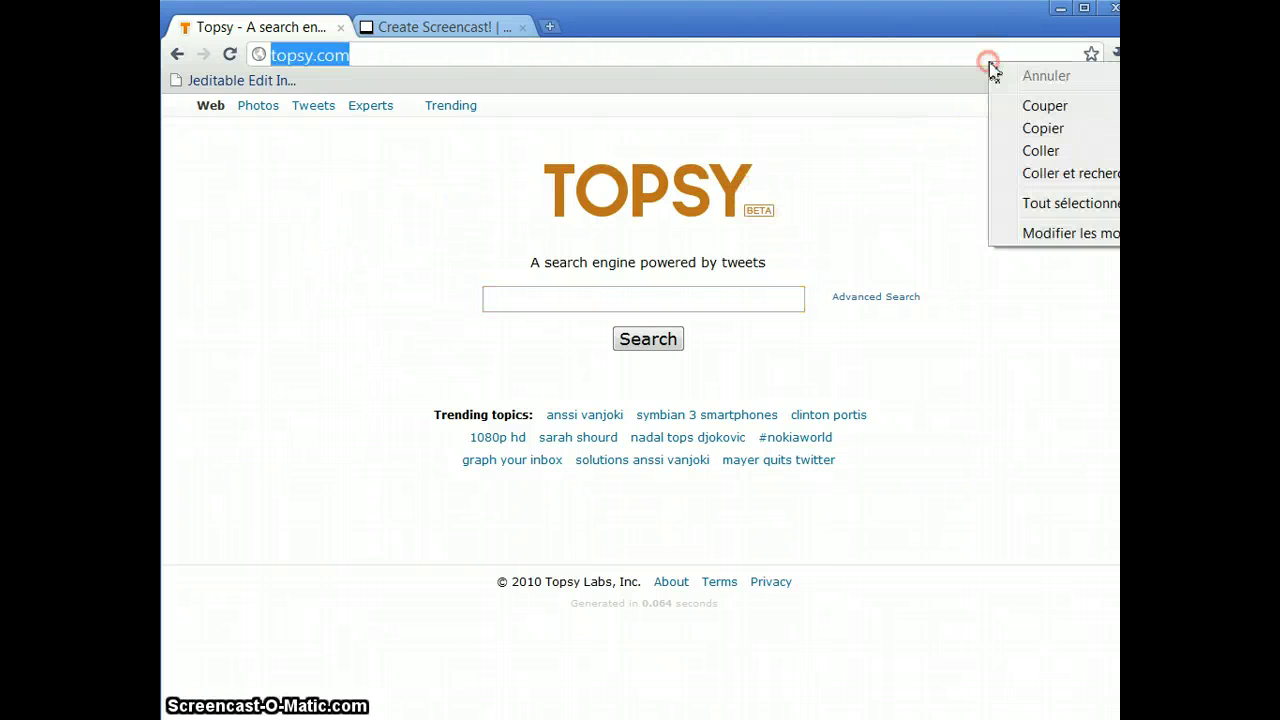
pyautogui.click(1068, 235)
pyautogui.click(770, 590)
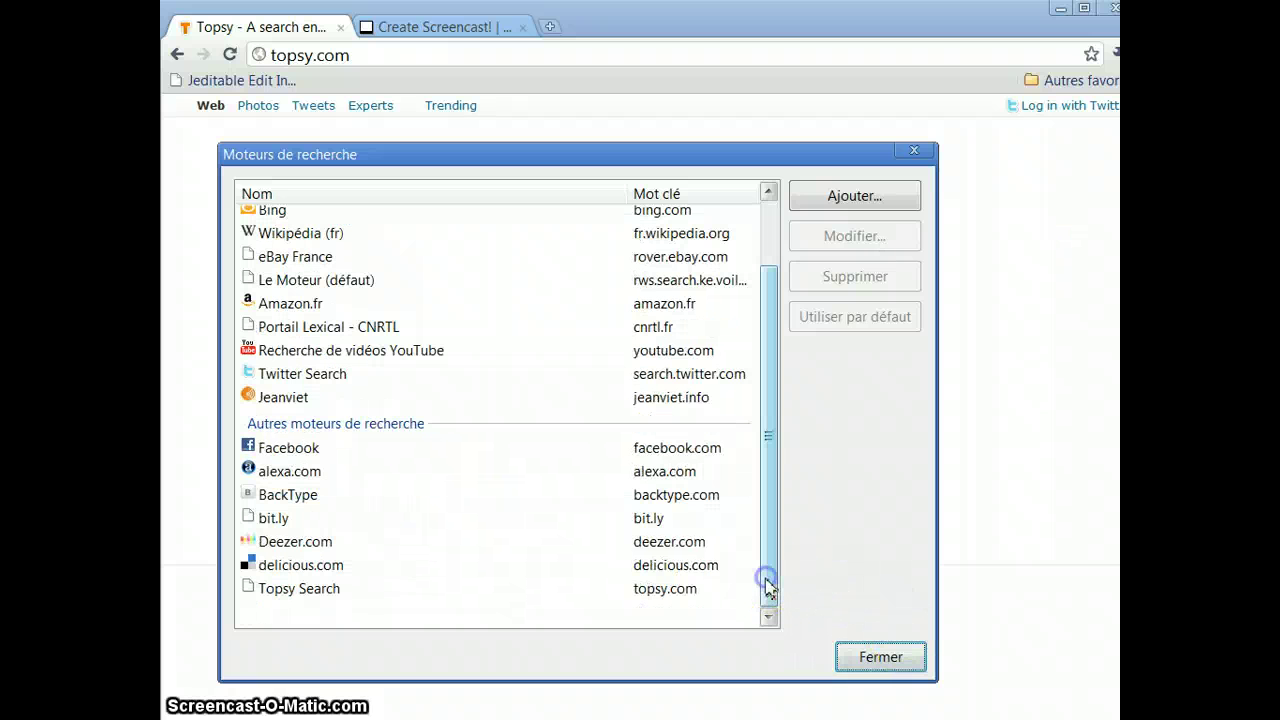
pyautogui.click(263, 588)
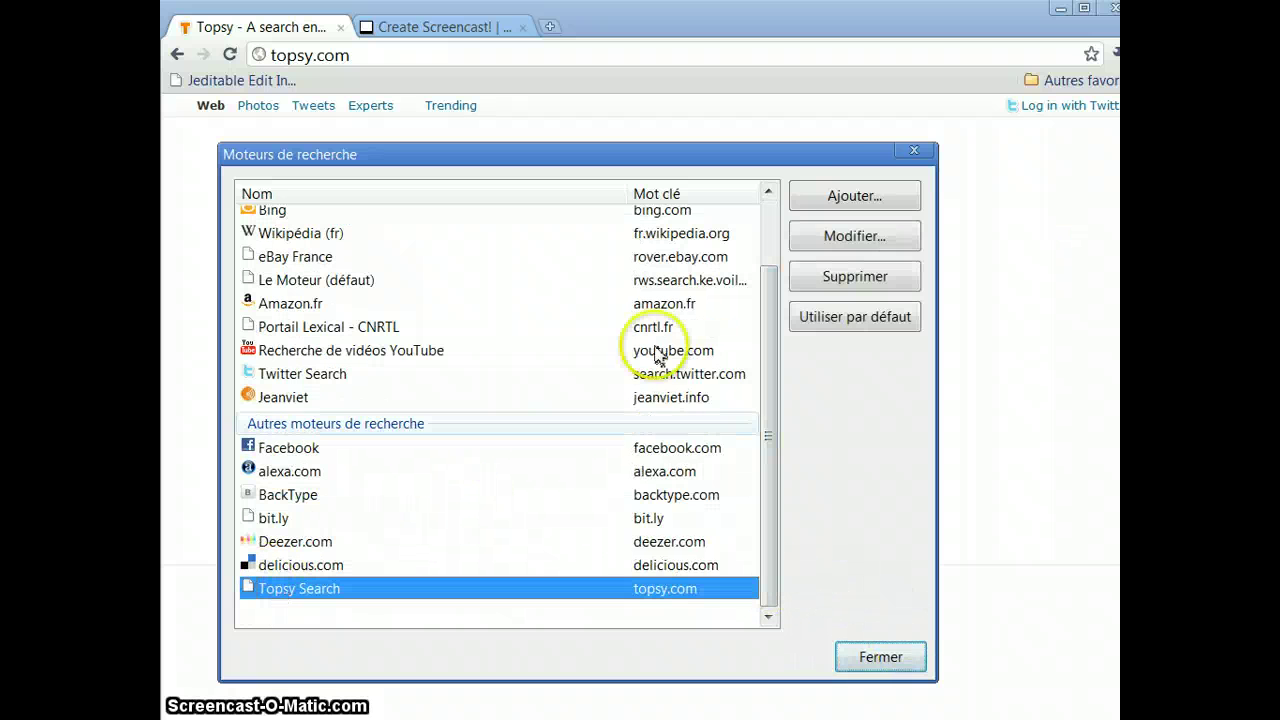
pyautogui.click(836, 322)
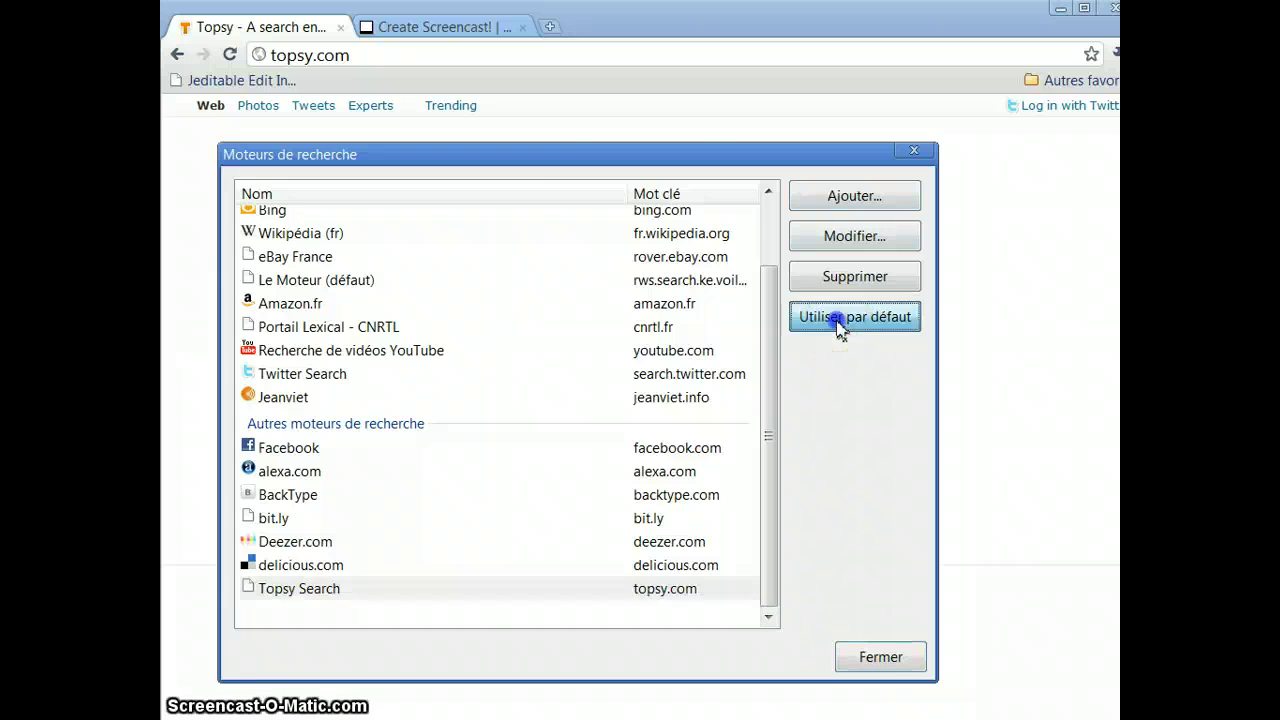
pyautogui.click(880, 657)
# Search for "jeanviet" from the address bar with Topsy Search and skim the results
pyautogui.click(272, 58)
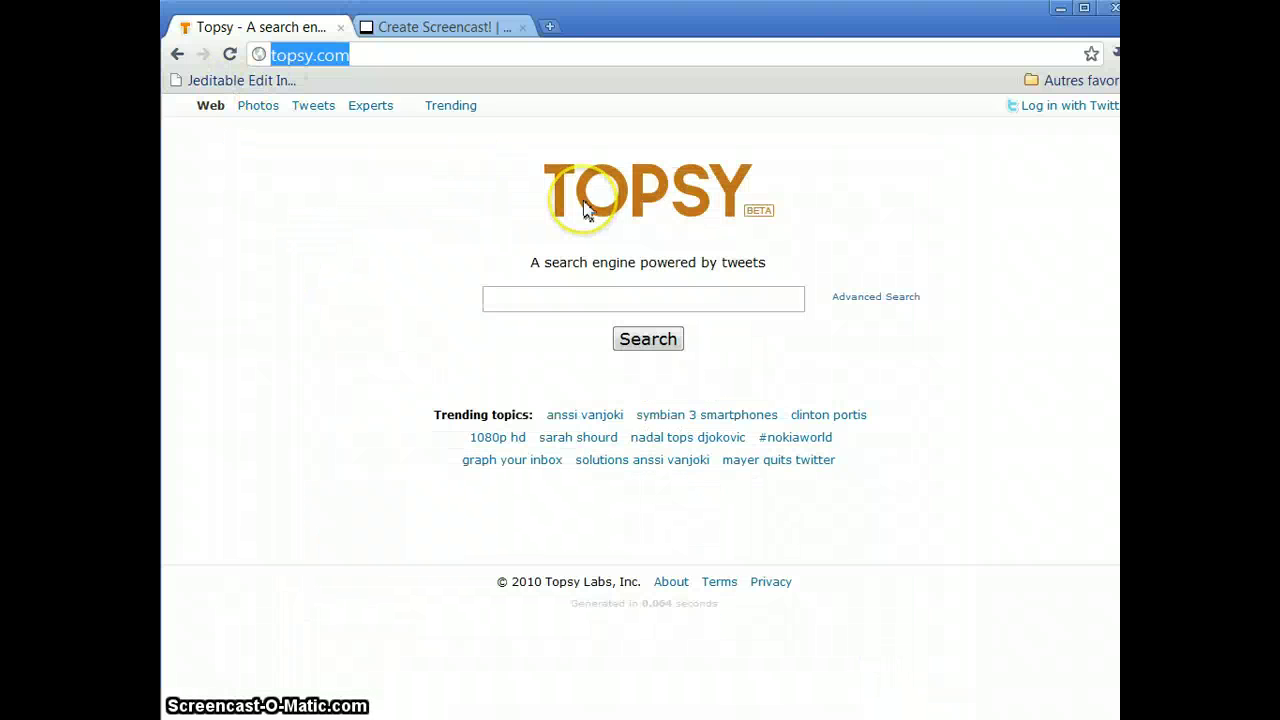
pyautogui.write('jeanviet.info')
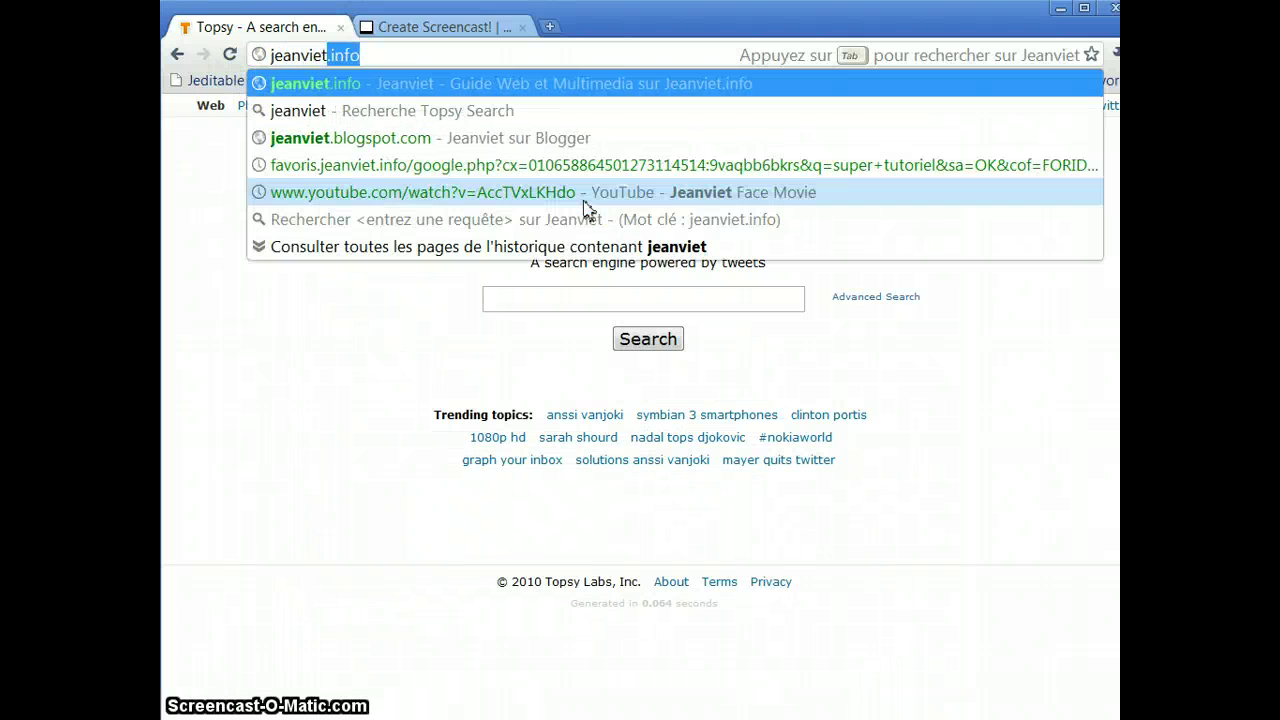
pyautogui.press('Return')
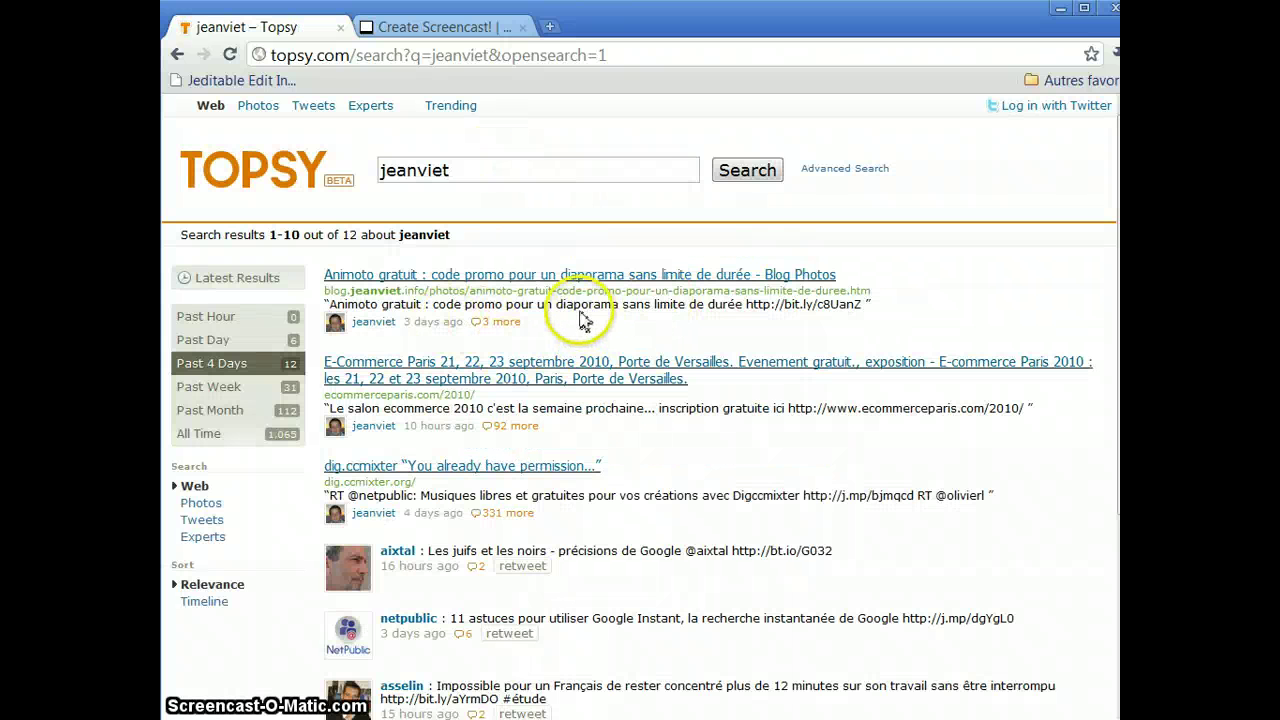
pyautogui.scroll(-2, 620, 322)
pyautogui.scroll(-3, 900, 390)
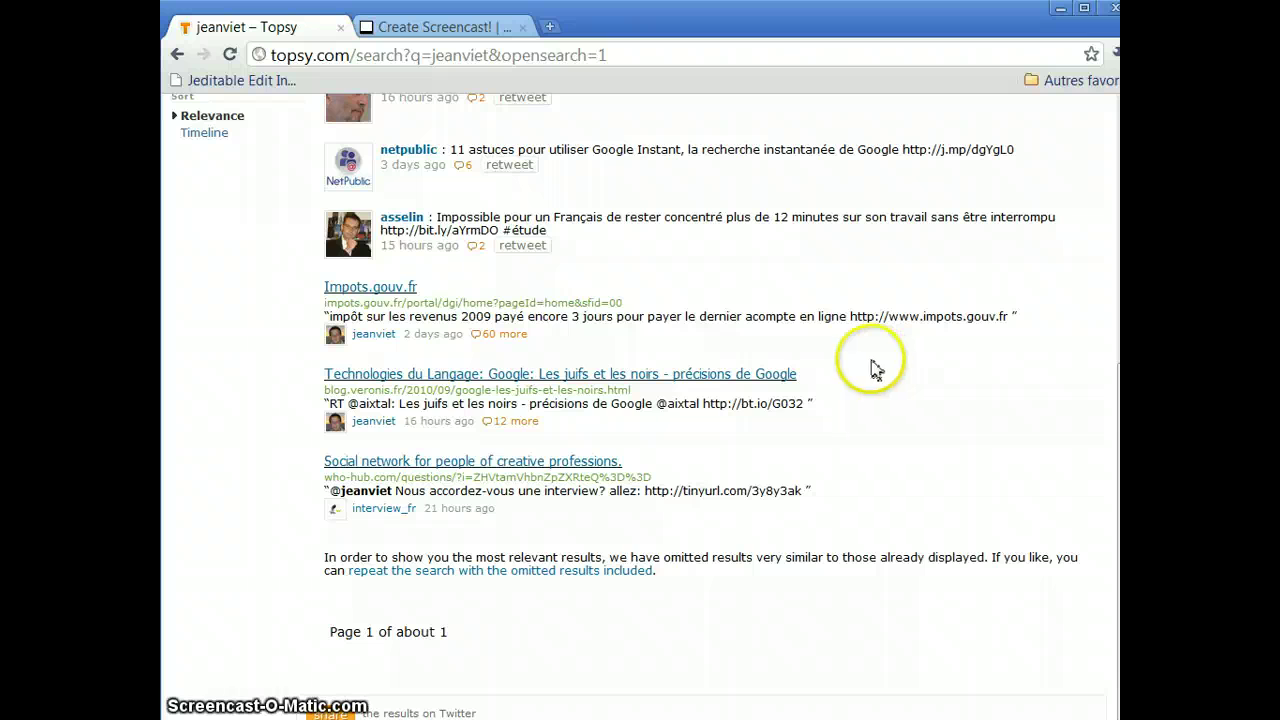
pyautogui.scroll(-2, 866, 376)
pyautogui.scroll(8, 860, 383)
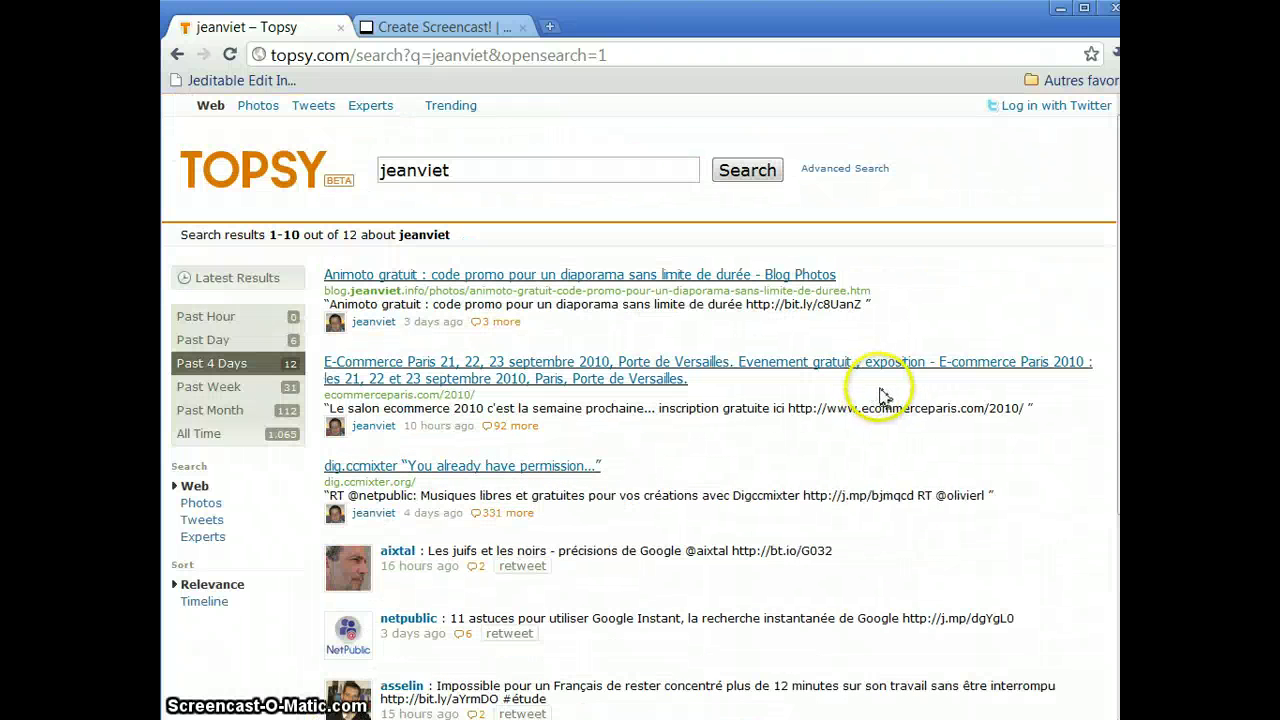
# Limit the Topsy results for "jeanviet" to the past day and skim them
pyautogui.click(203, 339)
pyautogui.scroll(-2, 540, 380)
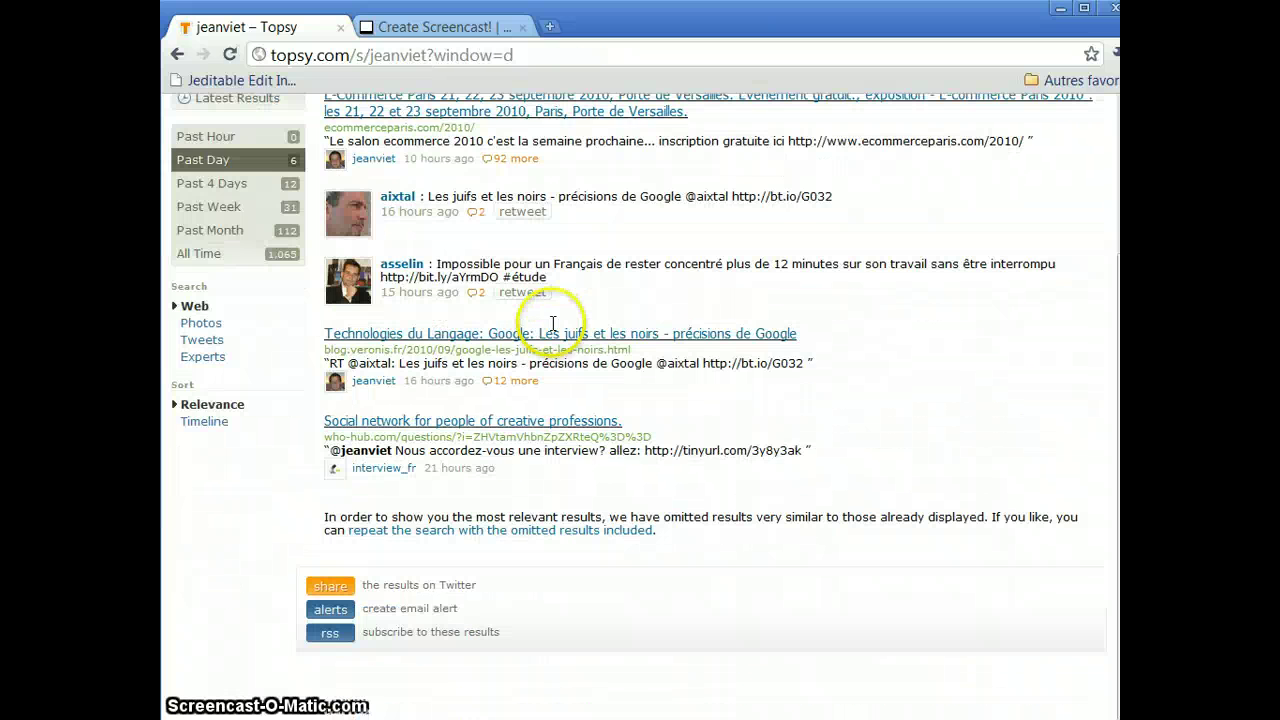
pyautogui.scroll(2, 657, 300)
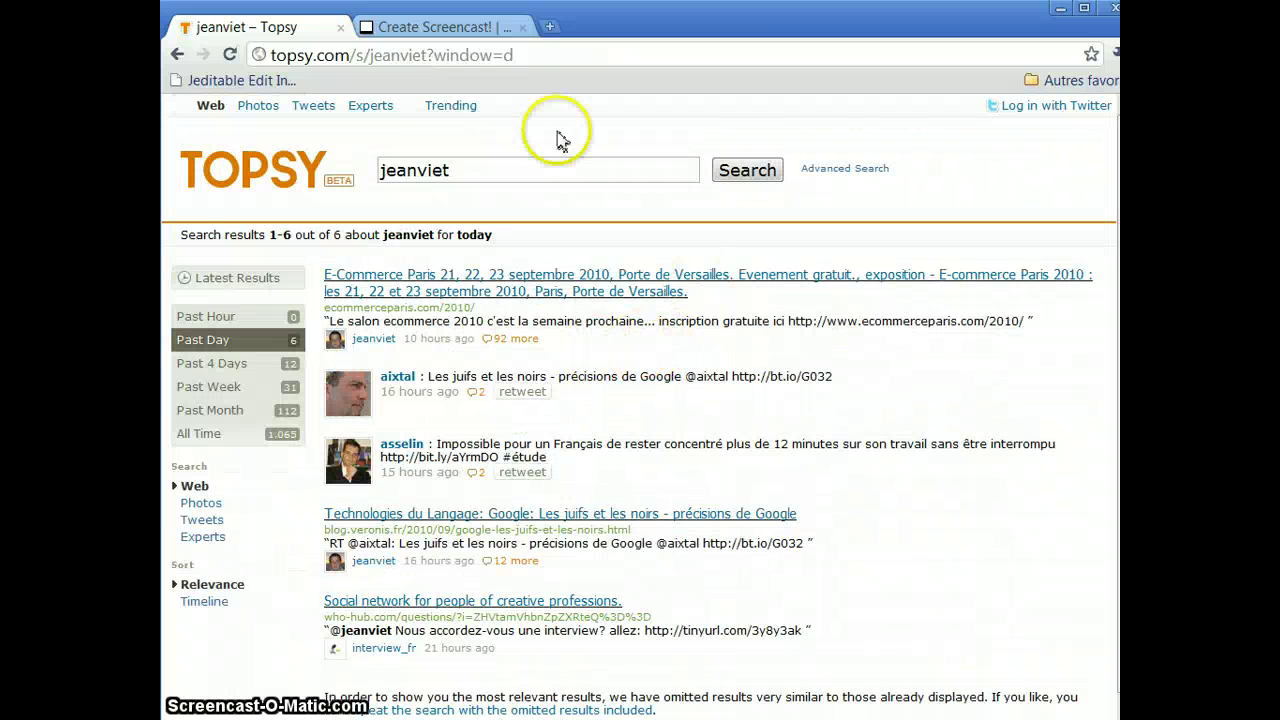
# Open the search engine settings, review the list of engines and close the settings
pyautogui.click(475, 58)
pyautogui.rightClick(594, 122)
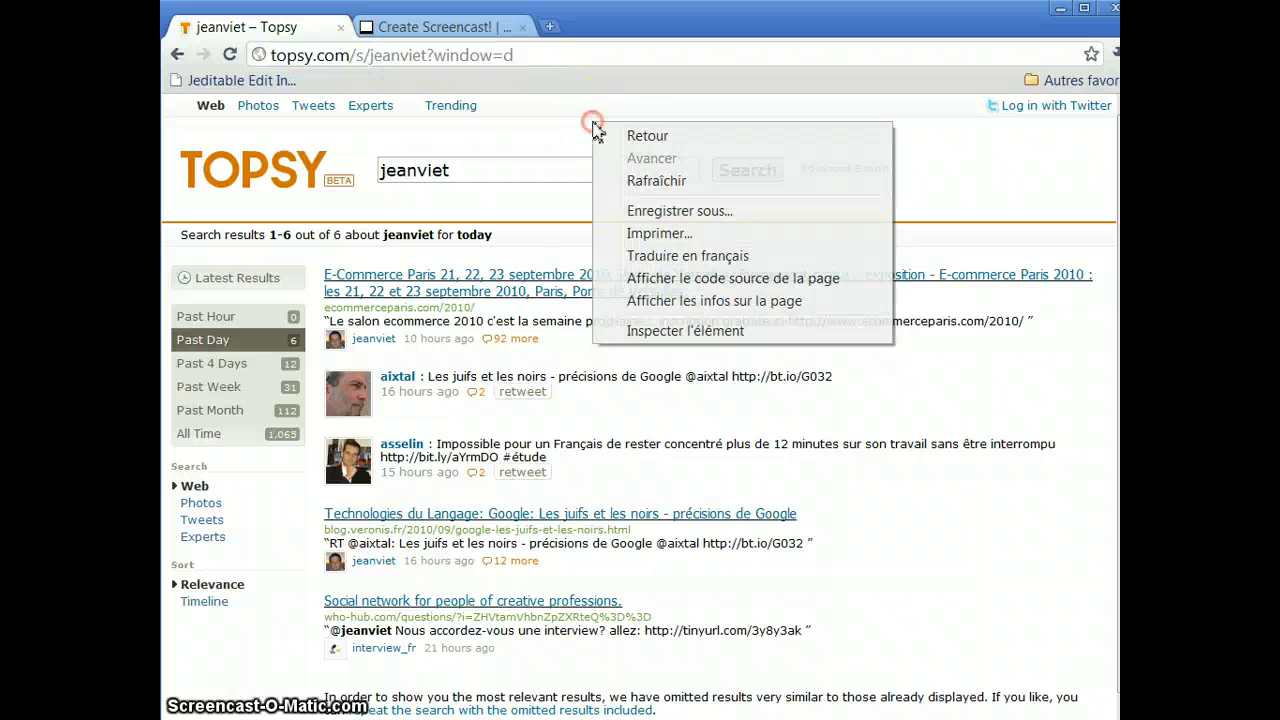
pyautogui.click(527, 116)
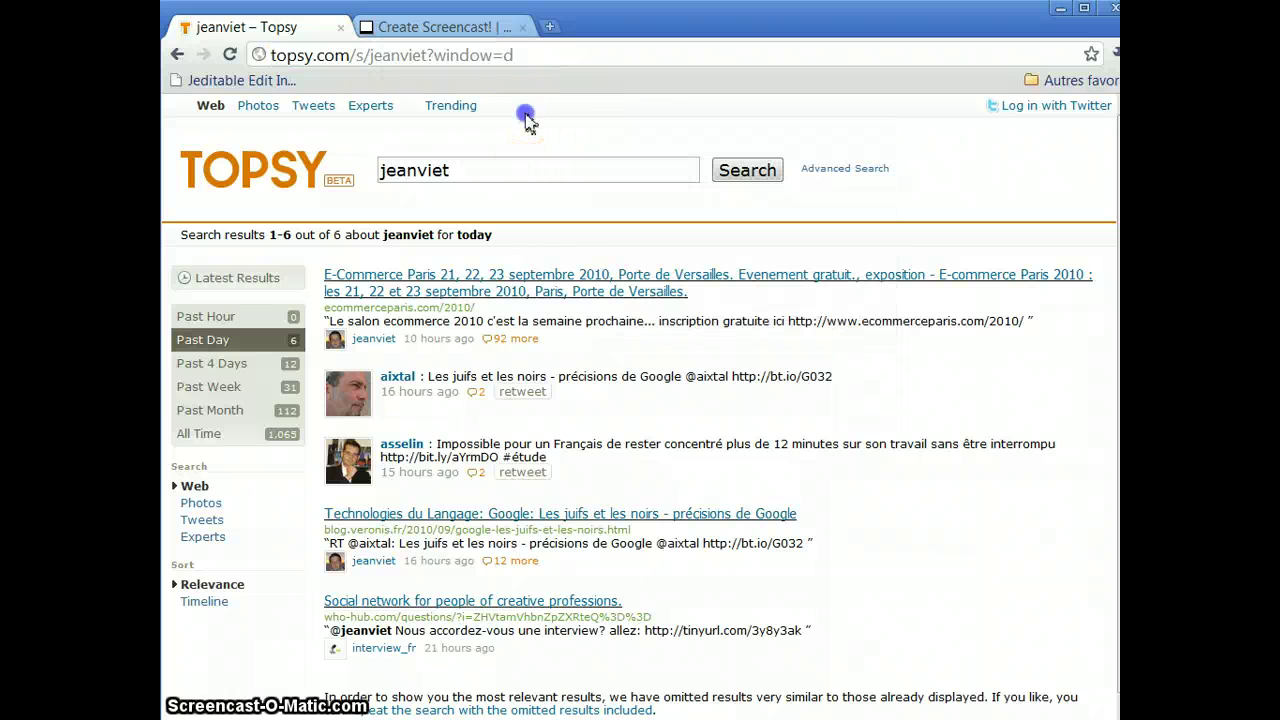
pyautogui.click(538, 57)
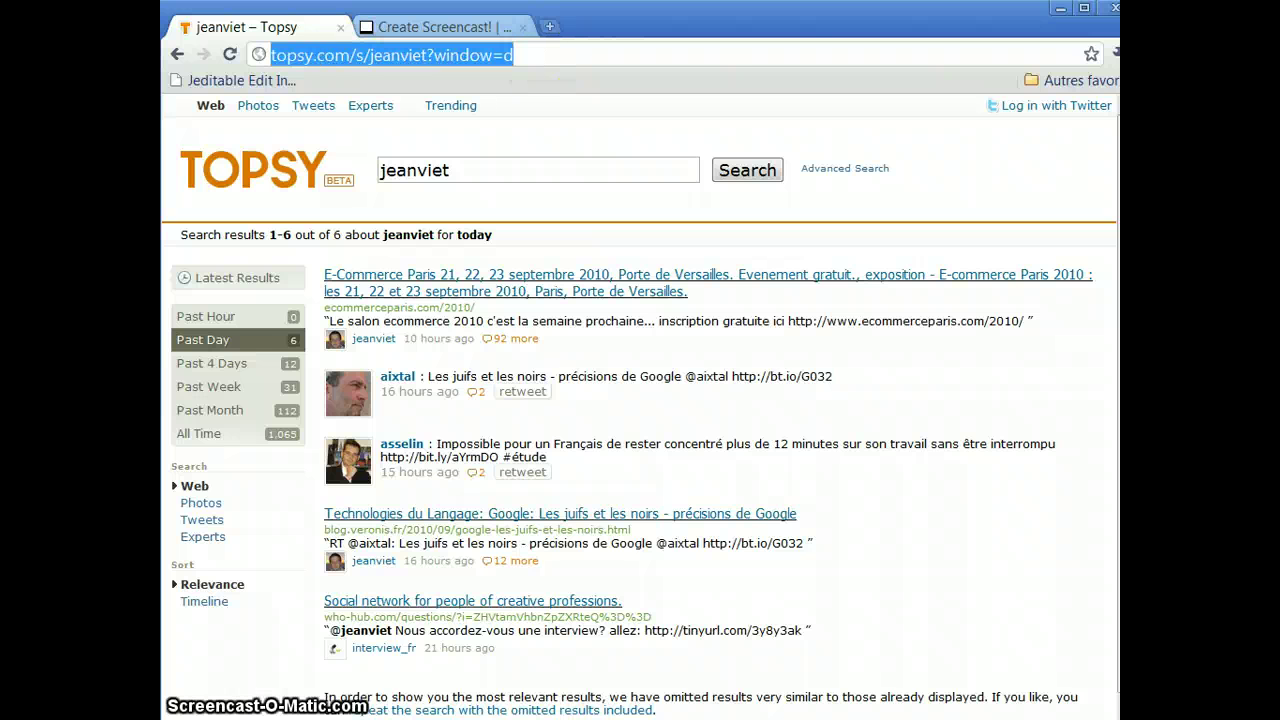
pyautogui.rightClick(764, 56)
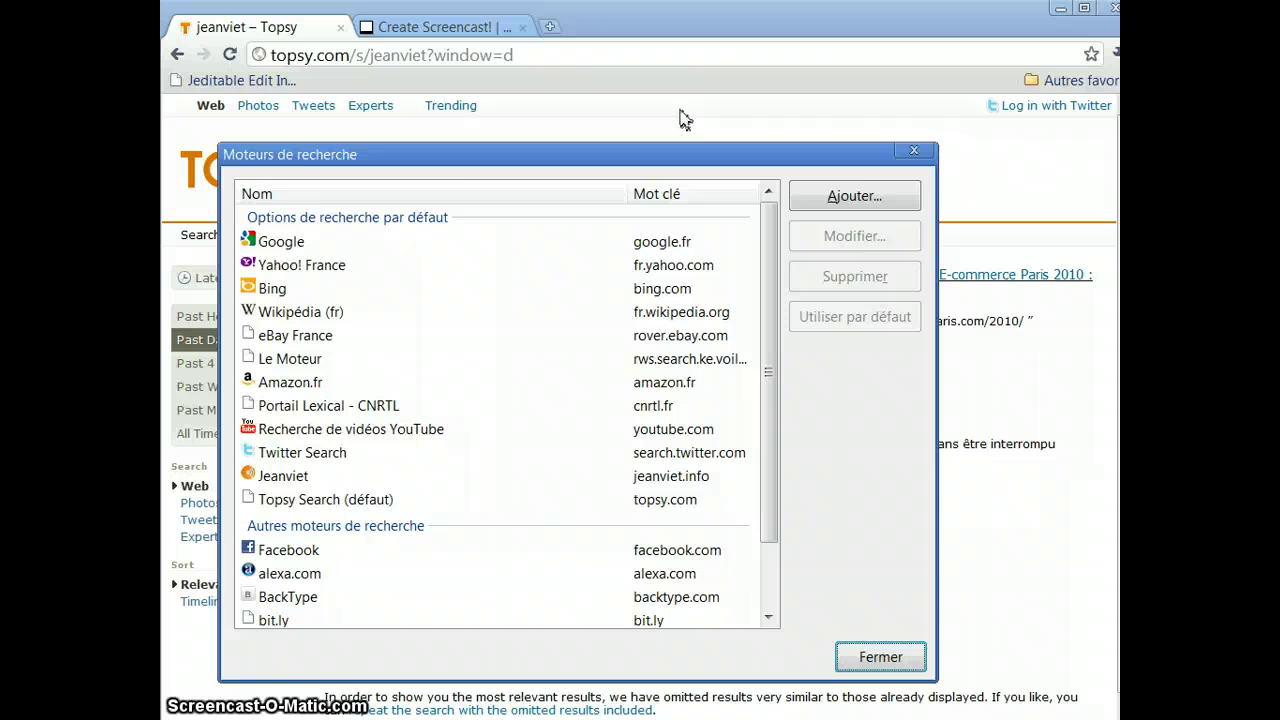
pyautogui.click(914, 150)
# Go to the website delicious.com using the address-bar completion for "deli"
pyautogui.click(566, 55)
pyautogui.write('de')
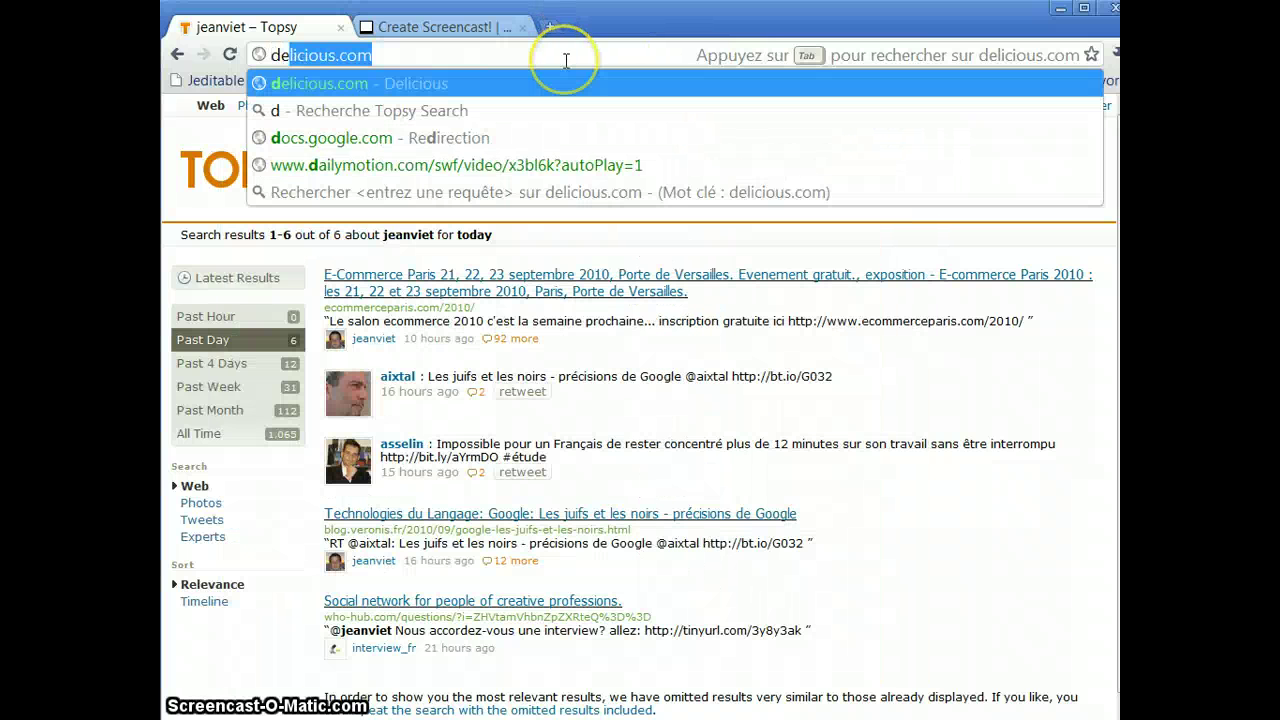
pyautogui.write('li')
pyautogui.press('Return')
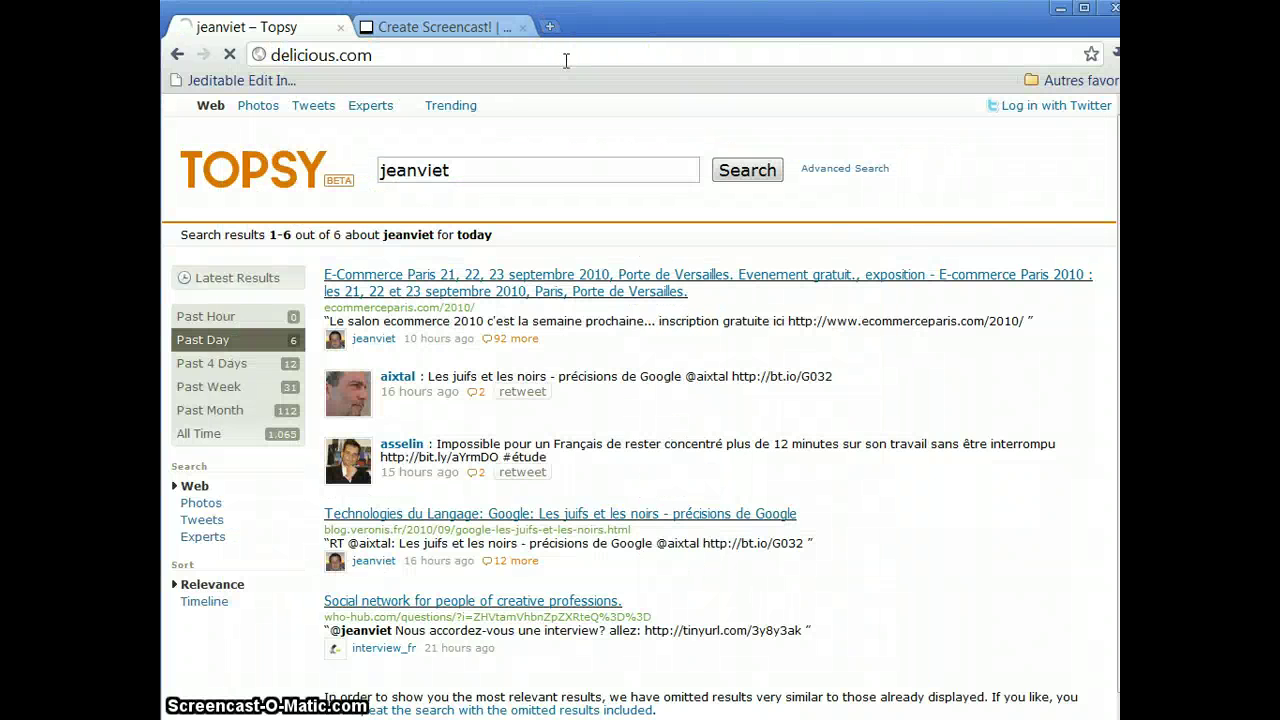
# Look through the fresh bookmarks listed on the Delicious home page
pyautogui.scroll(-5, 651, 314)
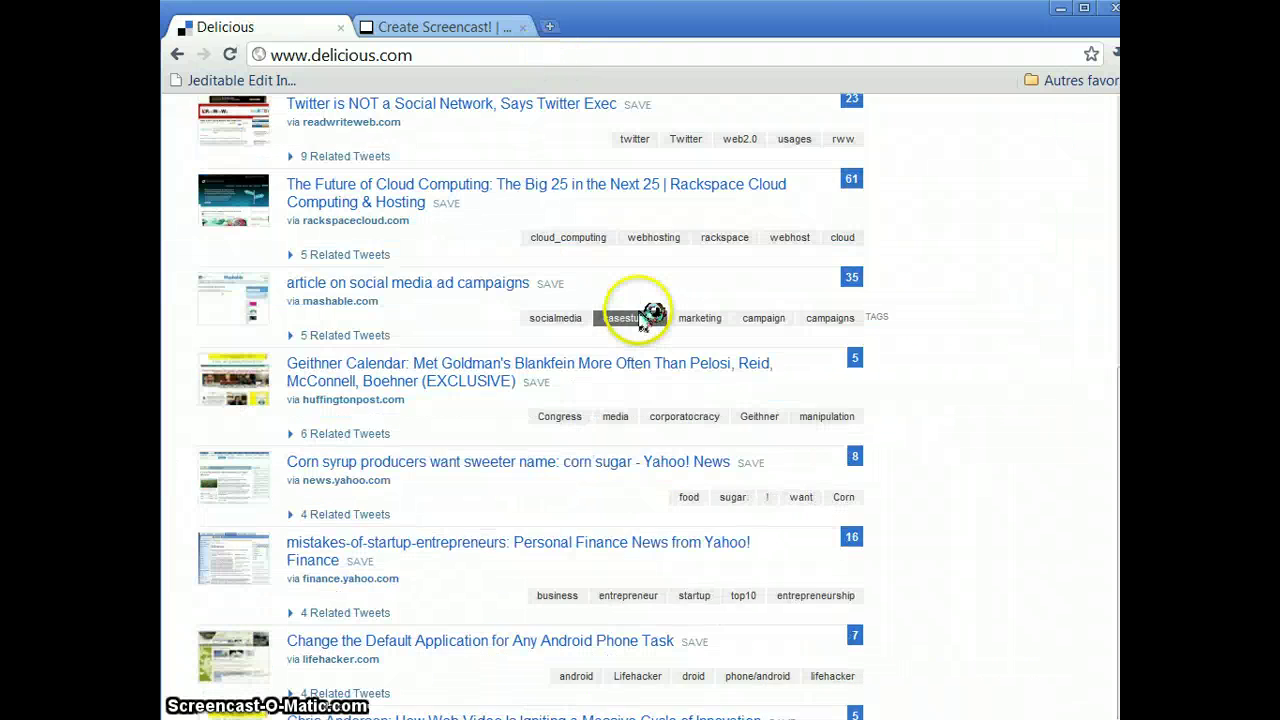
pyautogui.scroll(5, 668, 357)
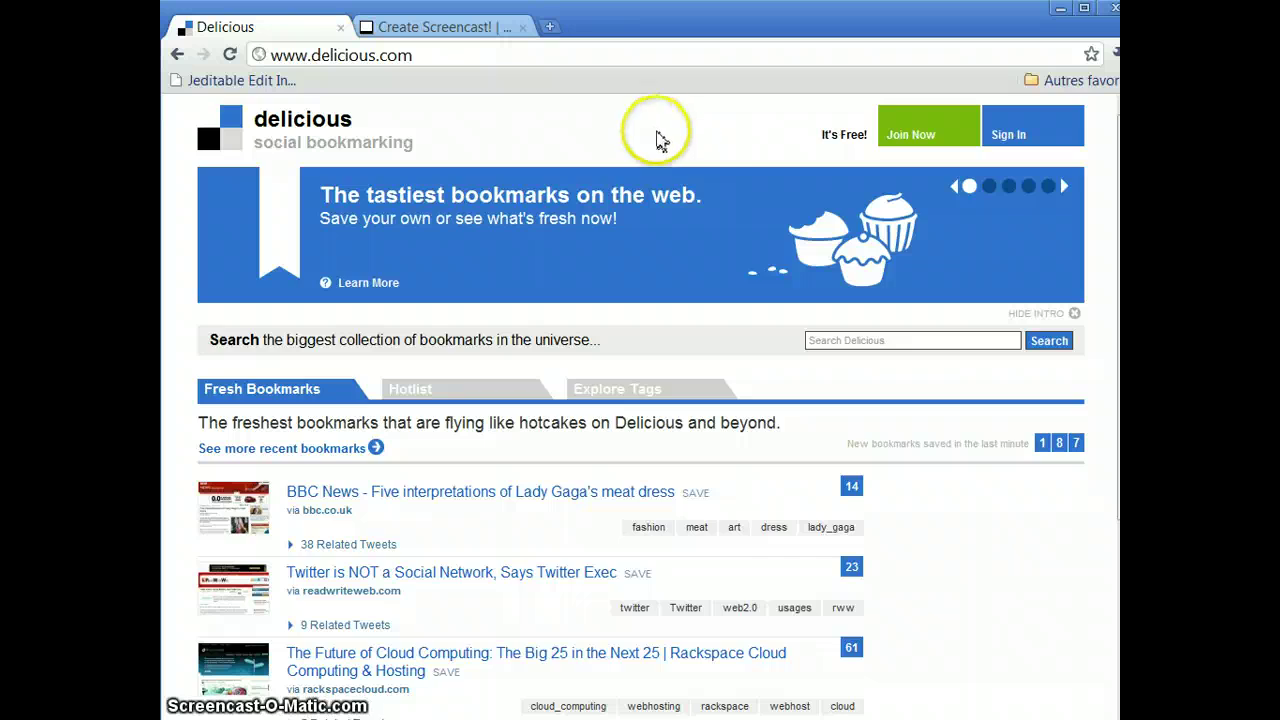
pyautogui.scroll(-6, 705, 150)
pyautogui.scroll(6, 694, 151)
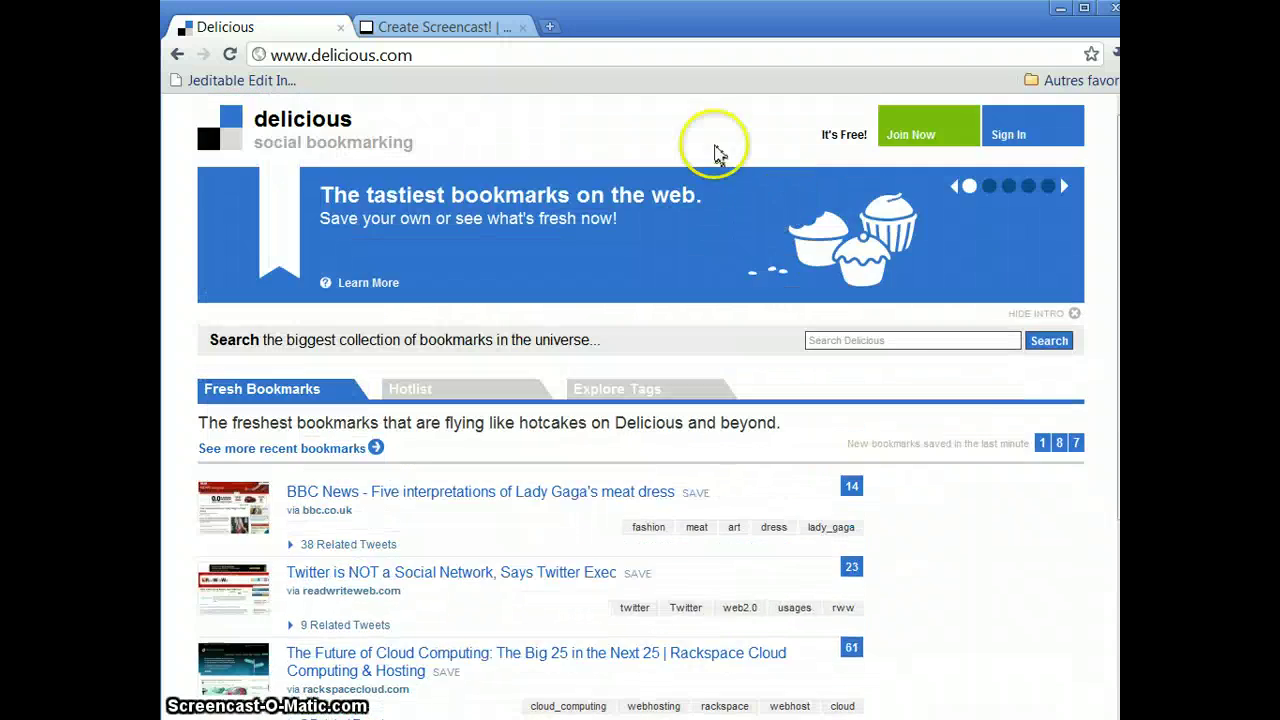
pyautogui.scroll(-6, 714, 157)
pyautogui.scroll(6, 714, 177)
pyautogui.scroll(-5, 757, 191)
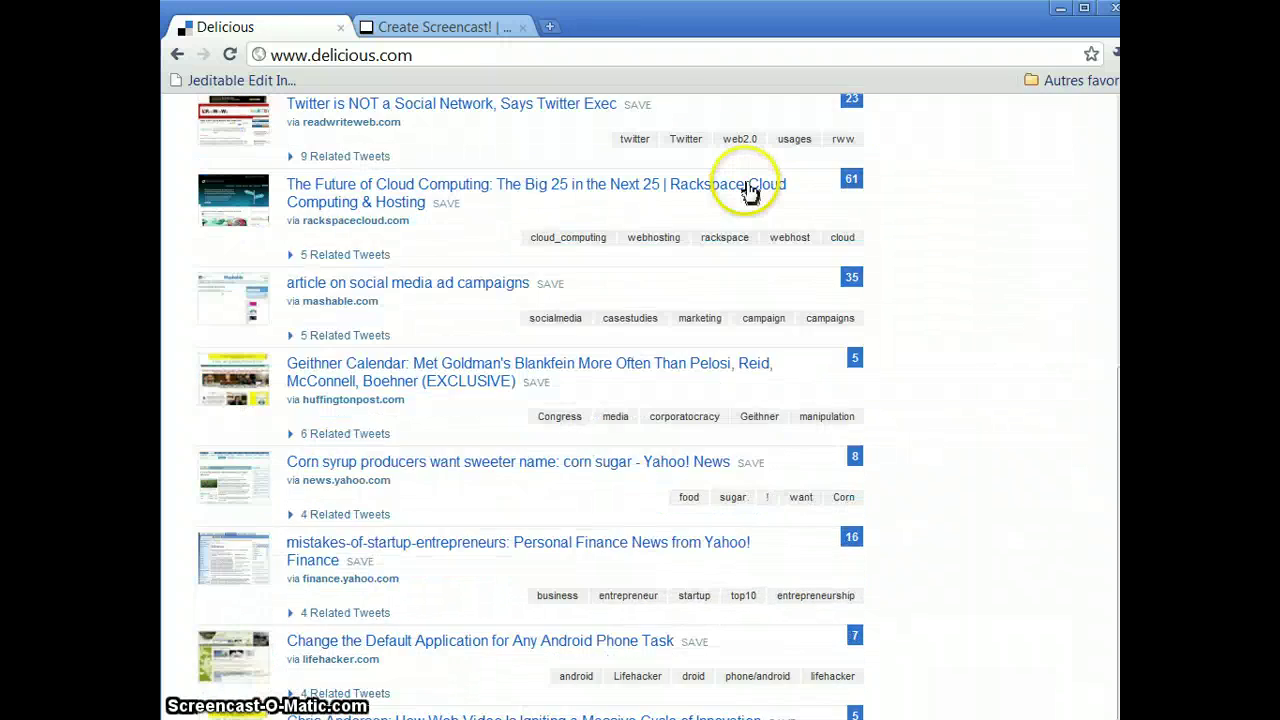
pyautogui.scroll(5, 750, 190)
pyautogui.scroll(-6, 740, 200)
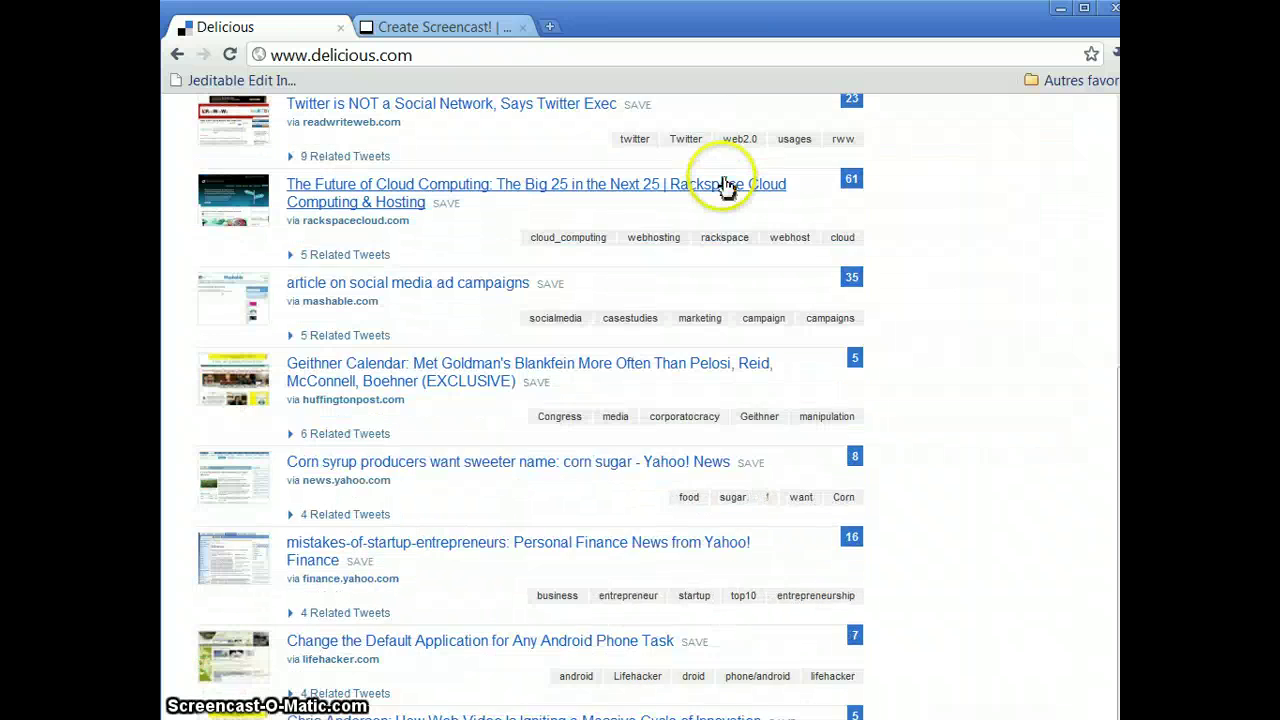
pyautogui.scroll(6, 810, 238)
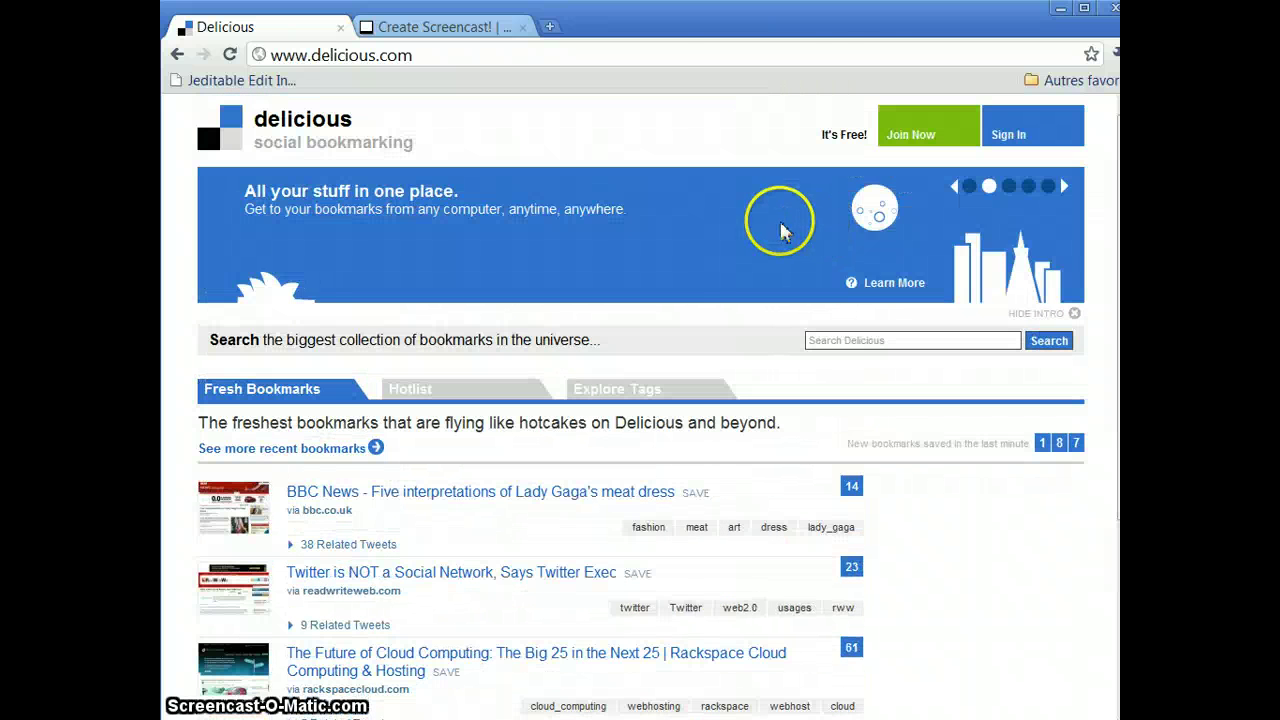
pyautogui.scroll(-4, 694, 180)
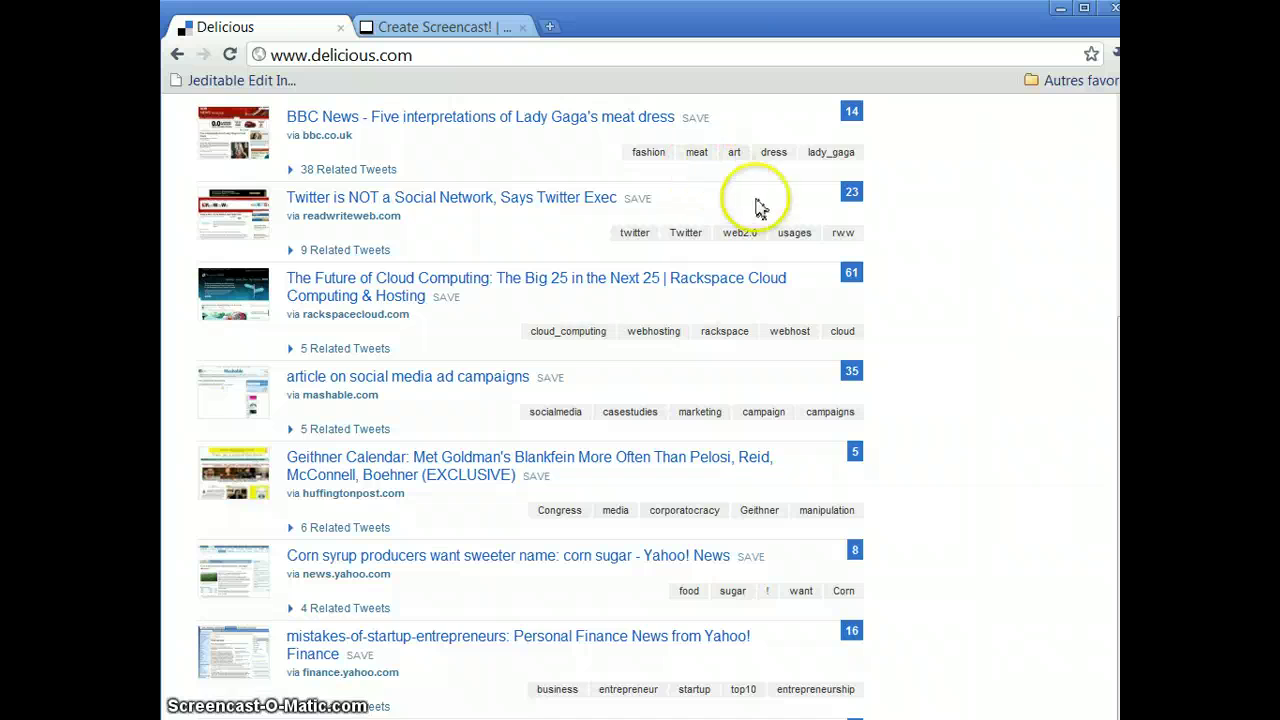
pyautogui.scroll(4, 758, 205)
# Make delicious.com the default search engine in the search engine settings and close them
pyautogui.rightClick(706, 134)
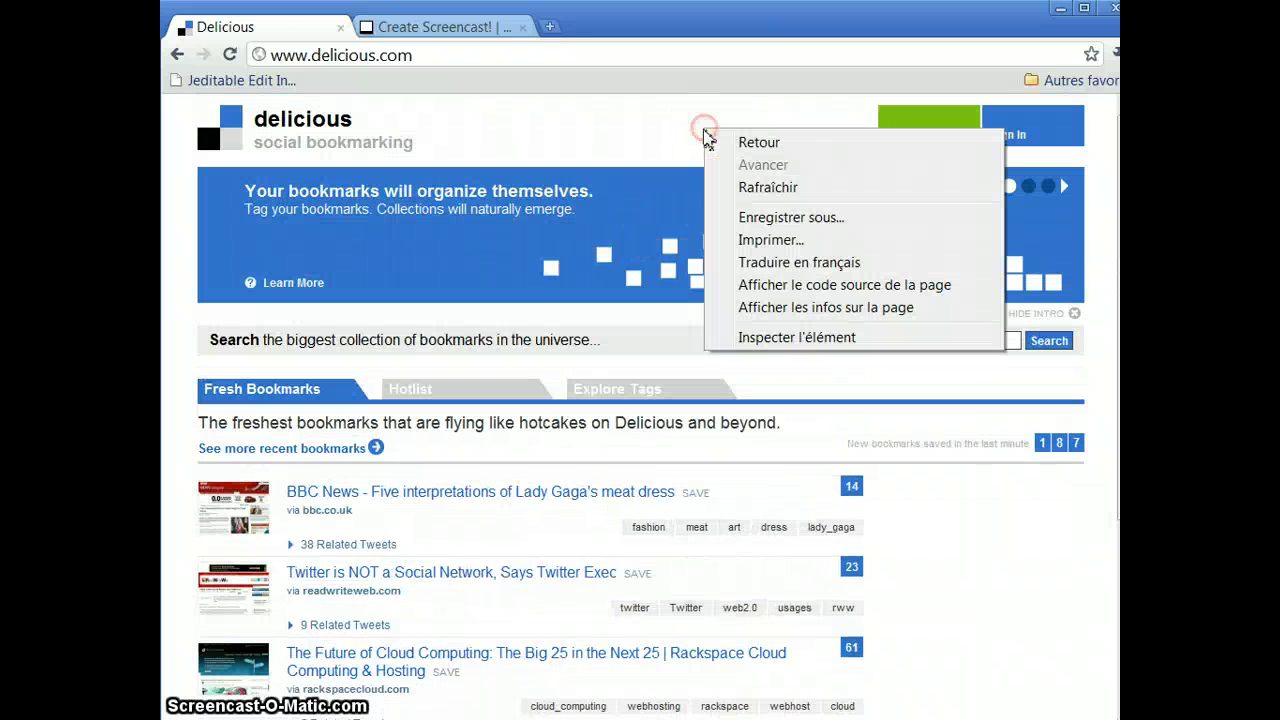
pyautogui.click(608, 23)
pyautogui.rightClick(610, 60)
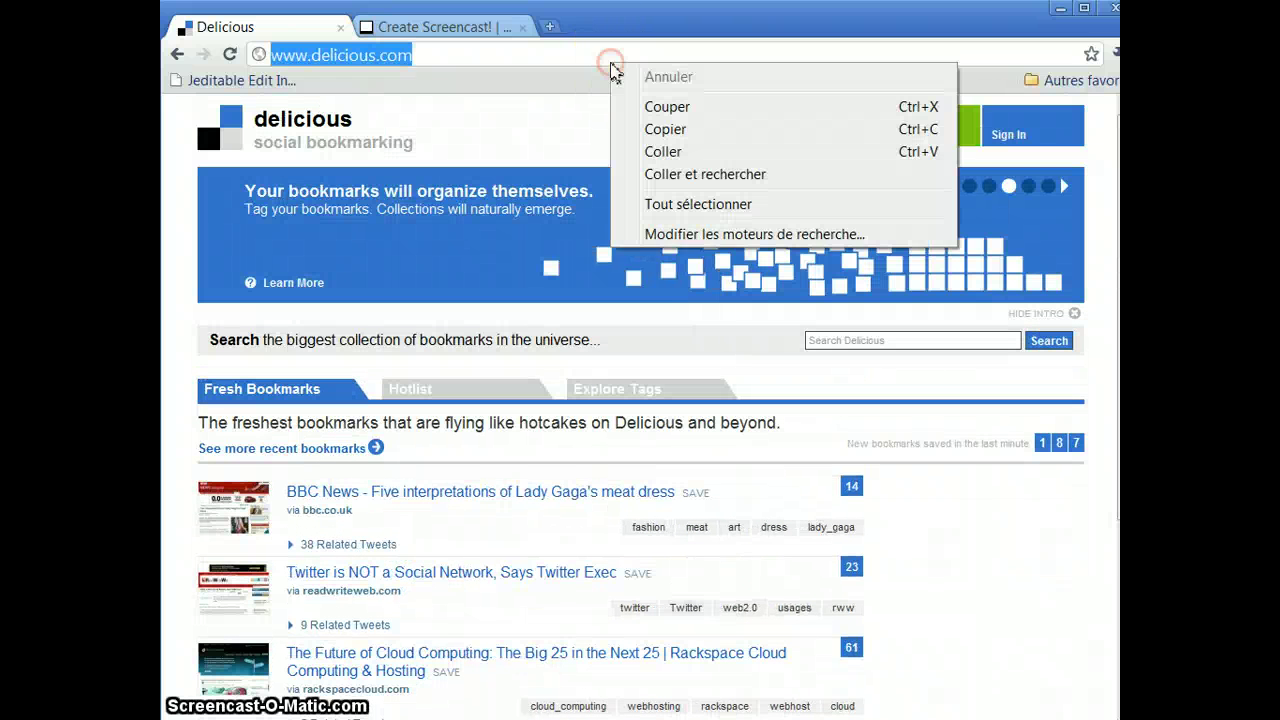
pyautogui.click(742, 236)
pyautogui.moveTo(766, 290); pyautogui.dragTo(768, 449)
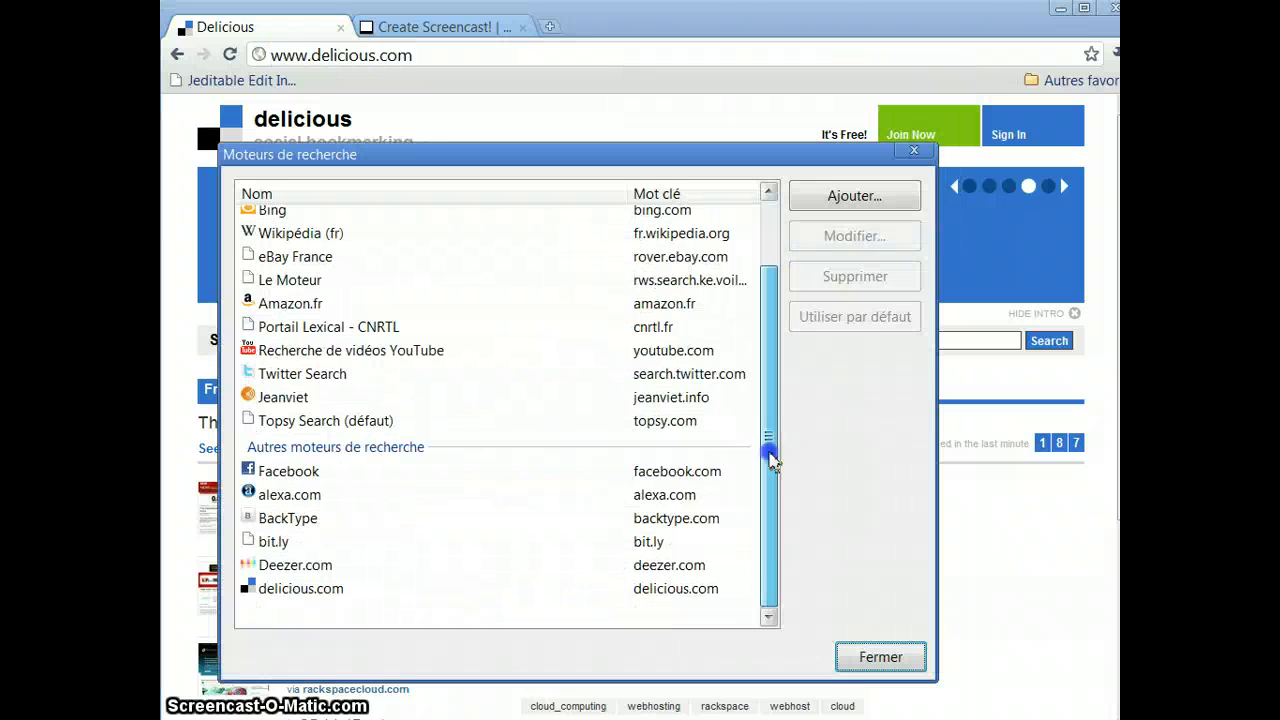
pyautogui.click(298, 590)
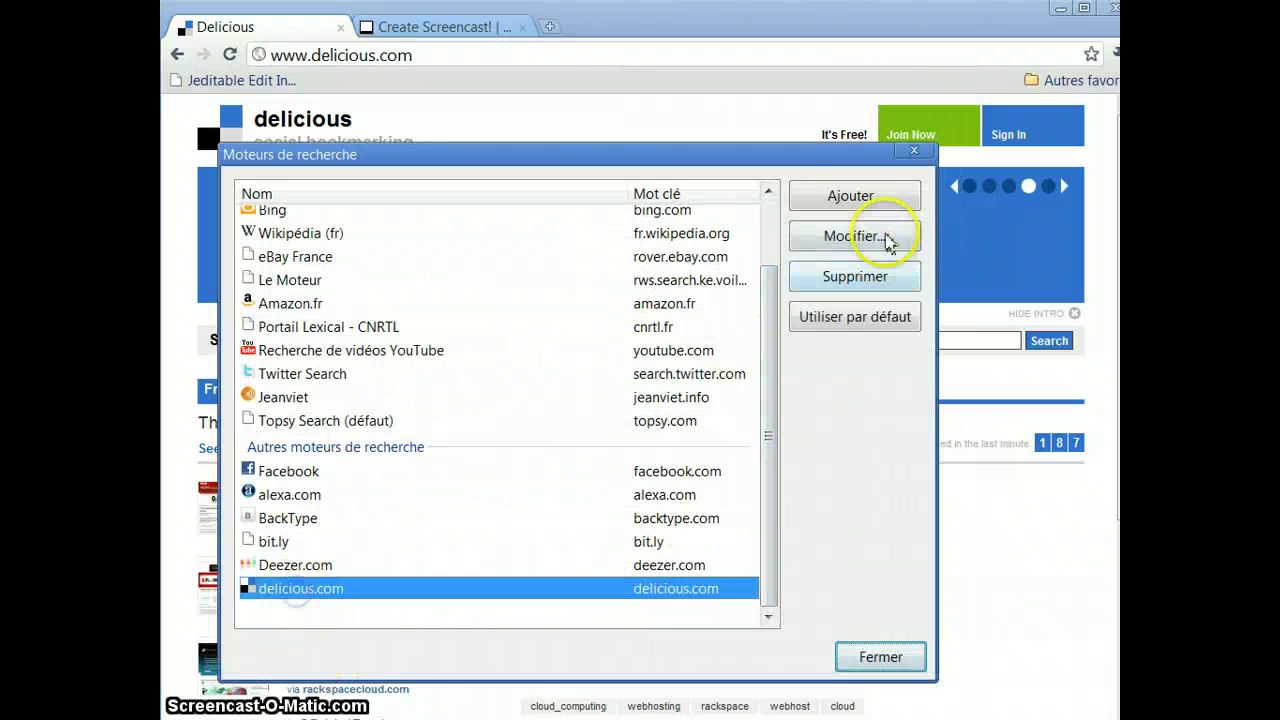
pyautogui.click(855, 312)
pyautogui.click(880, 657)
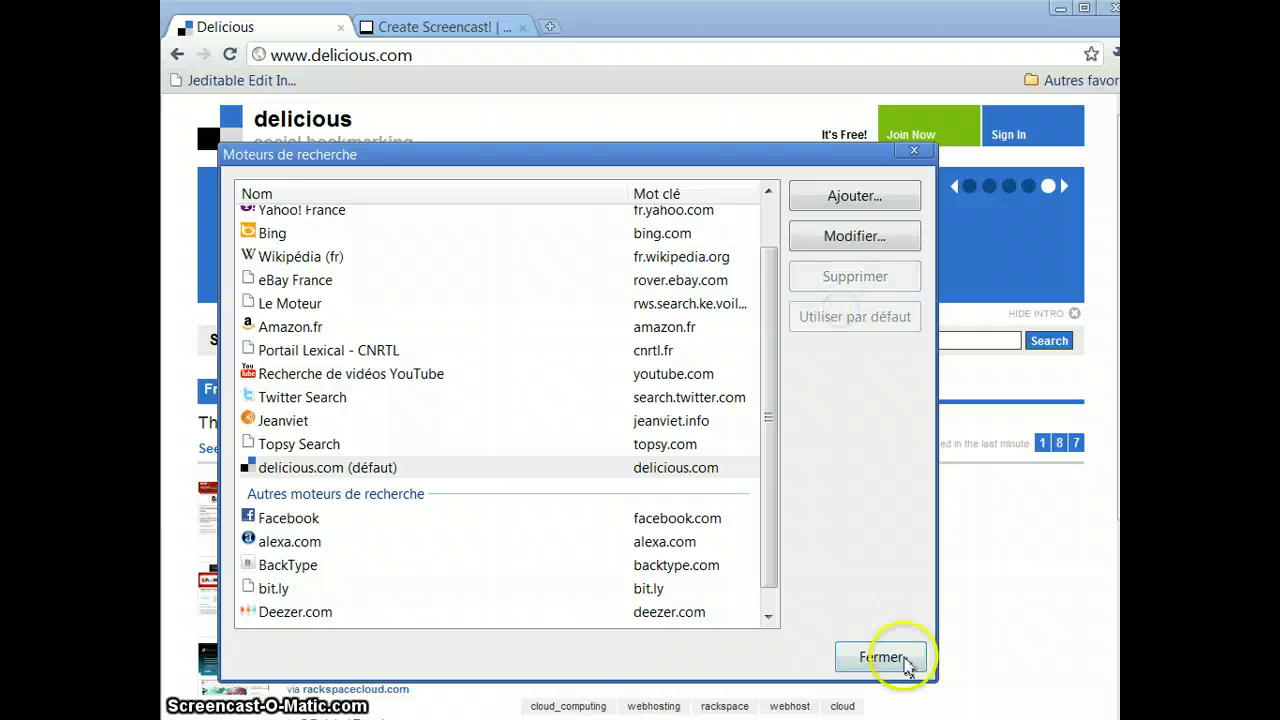
# Search for "ecard video" from the address bar with delicious.com and skim the bookmark results
pyautogui.press('BackSpace')
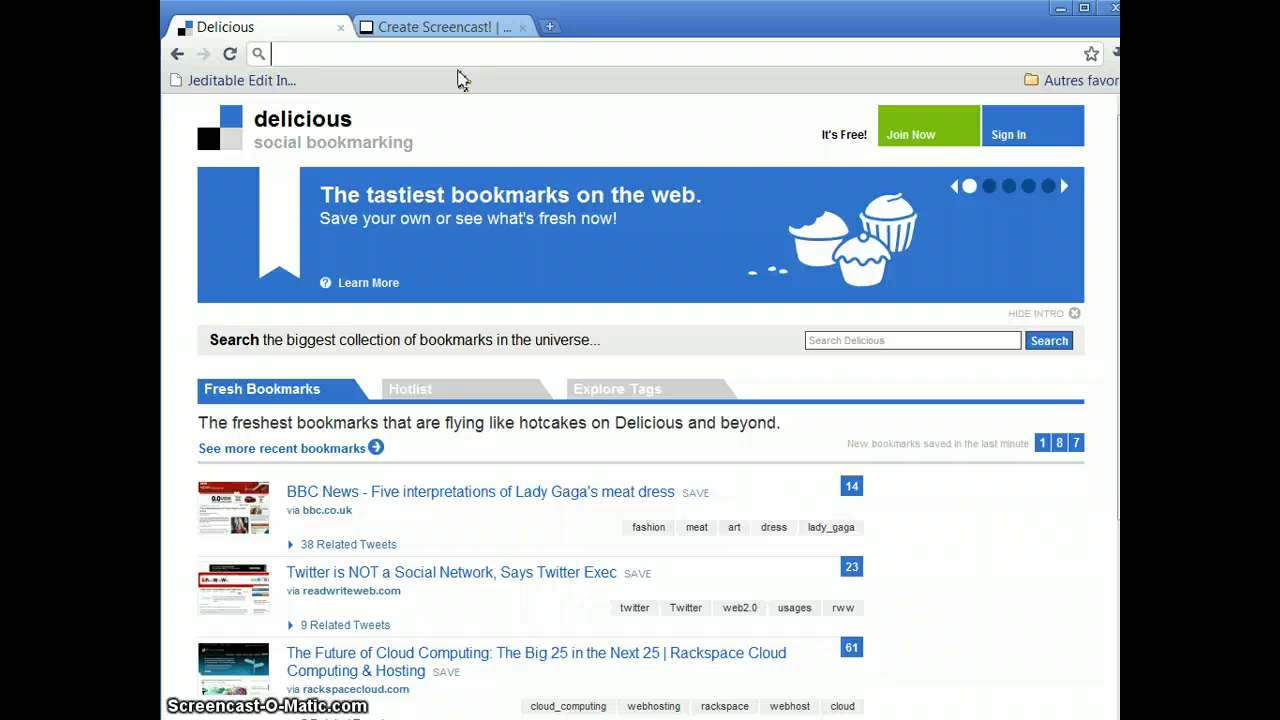
pyautogui.write('ecard')
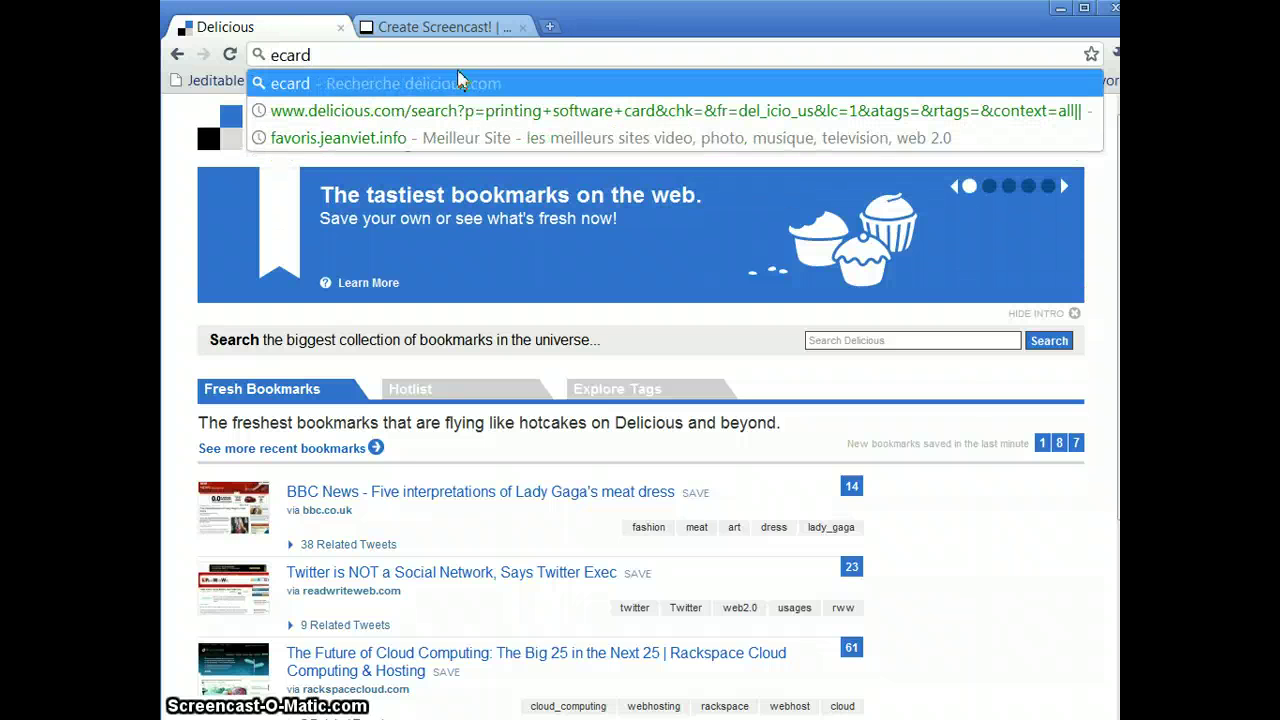
pyautogui.write(' video')
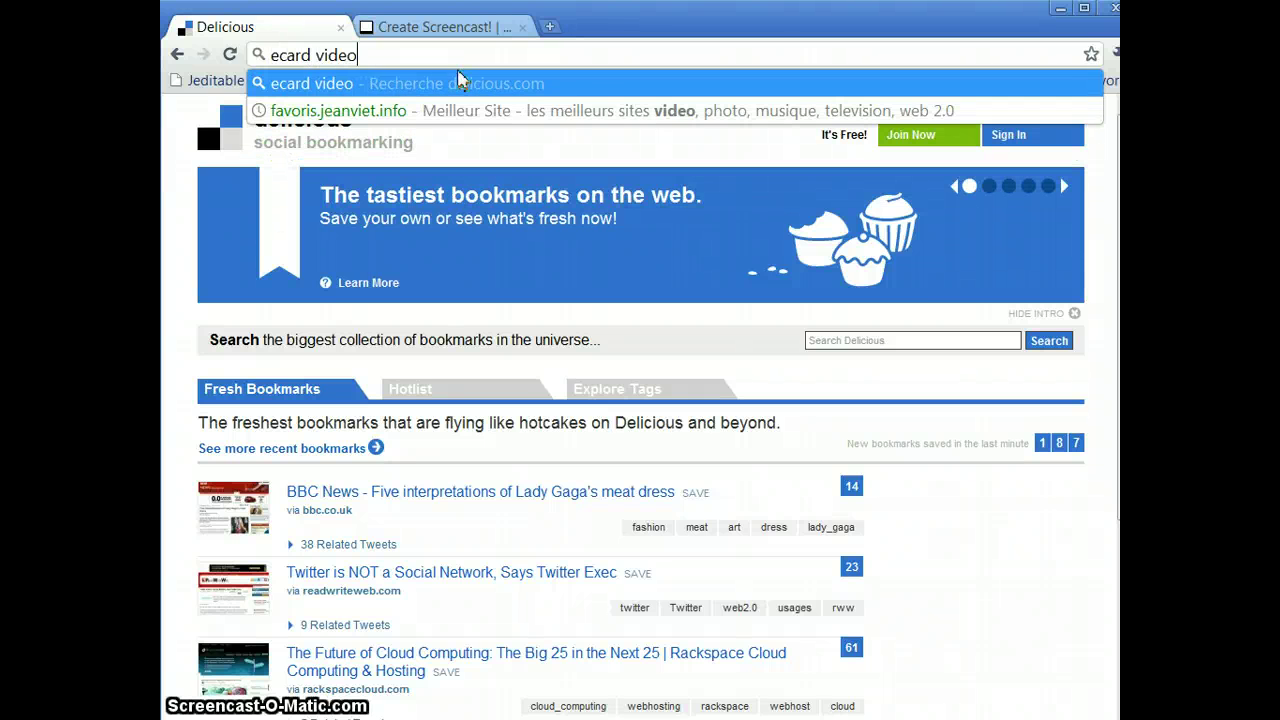
pyautogui.press('Return')
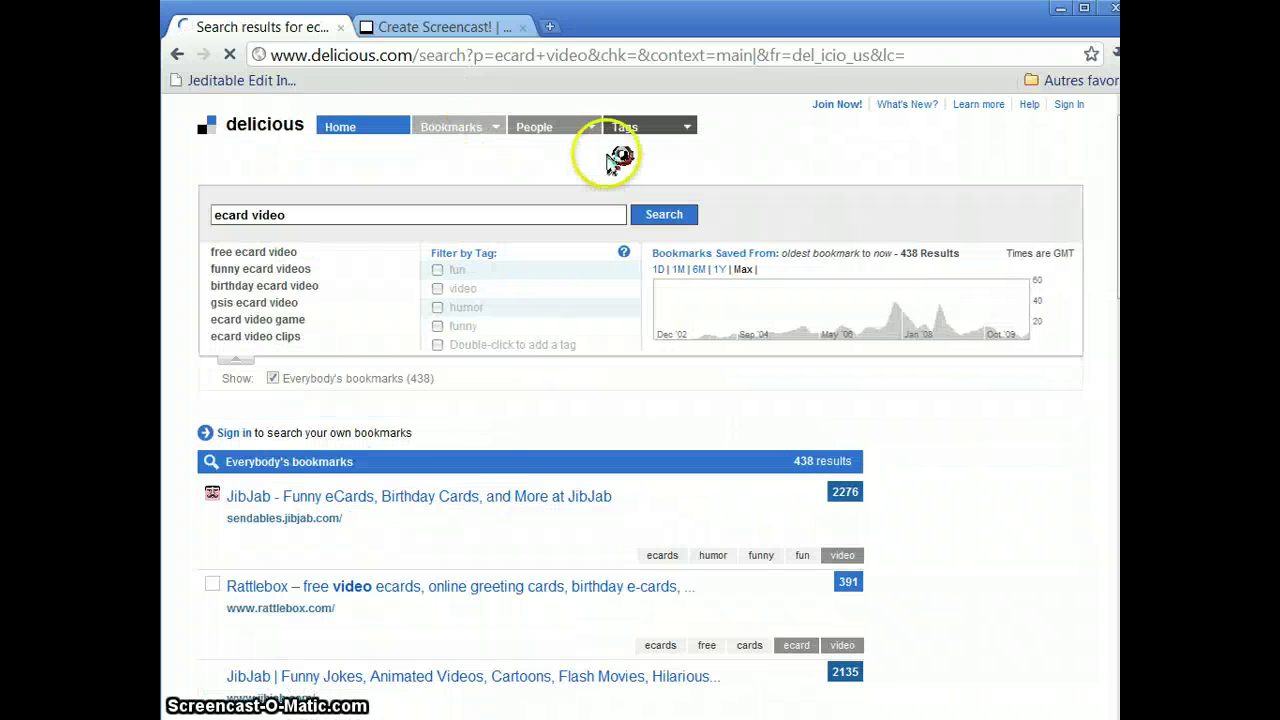
pyautogui.scroll(-2, 709, 251)
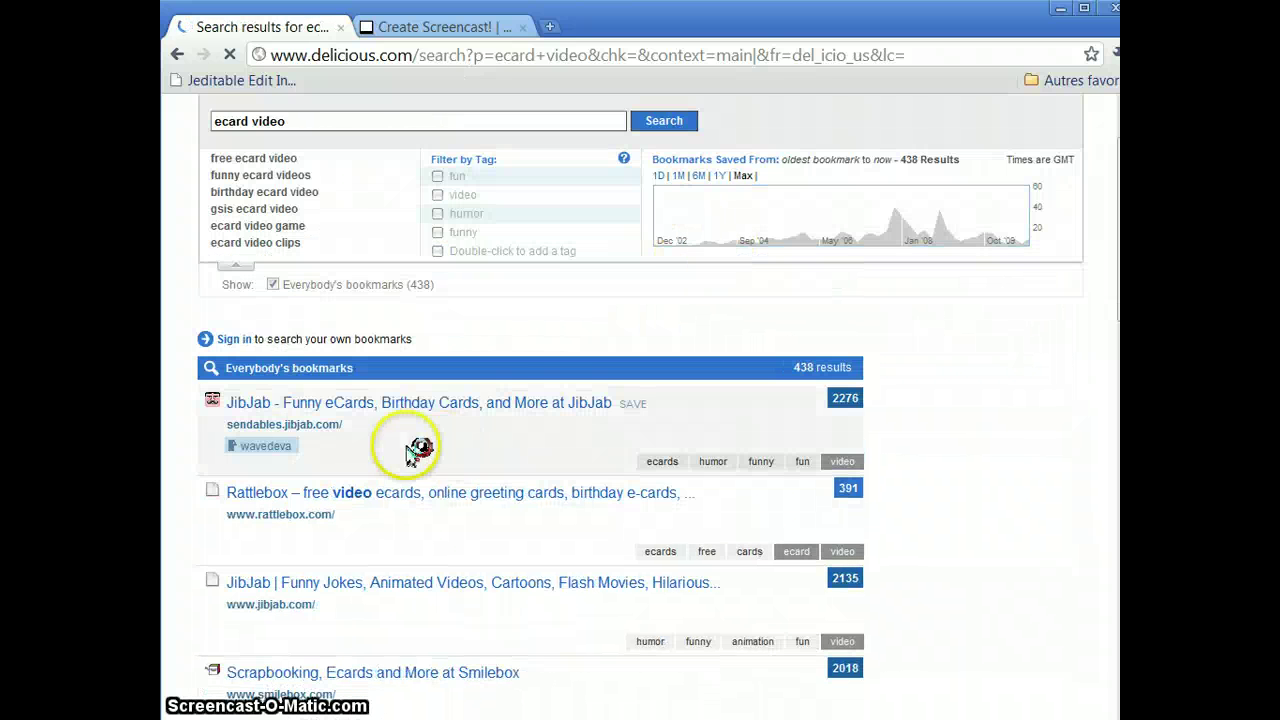
pyautogui.scroll(-3, 523, 351)
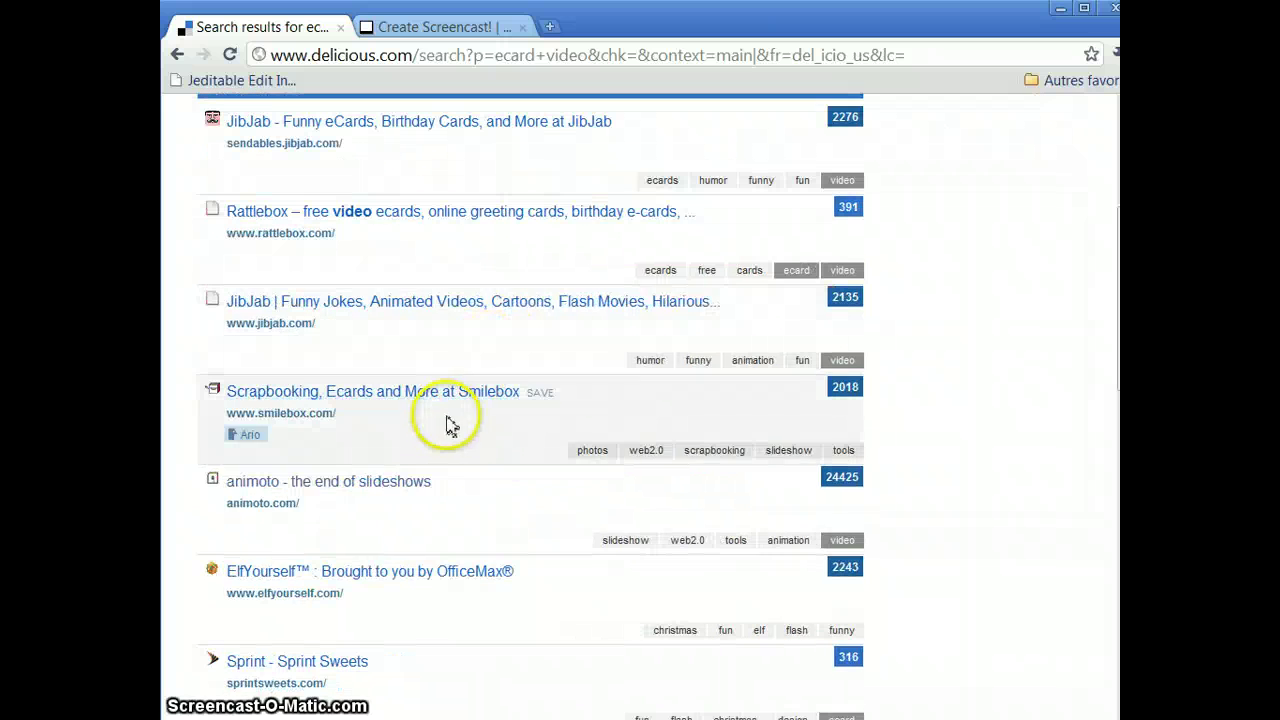
pyautogui.scroll(-2, 466, 391)
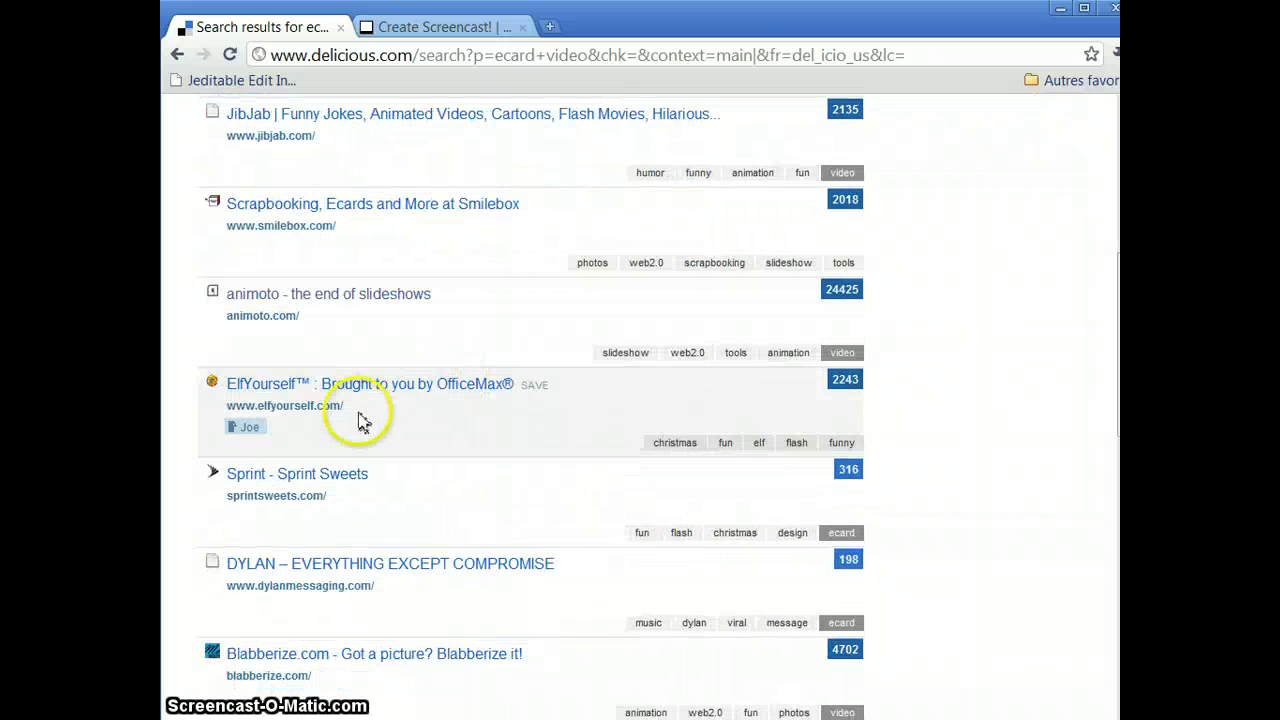
pyautogui.scroll(-3, 367, 390)
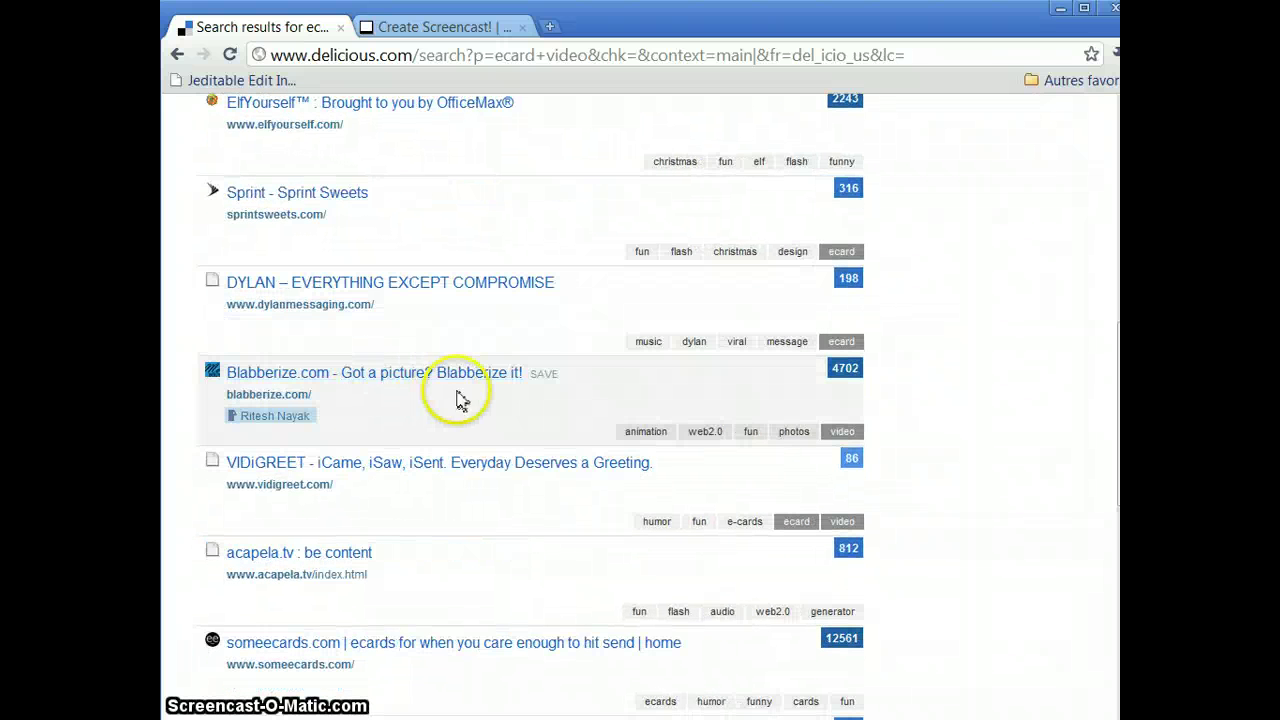
pyautogui.scroll(-4, 486, 351)
pyautogui.scroll(11, 486, 357)
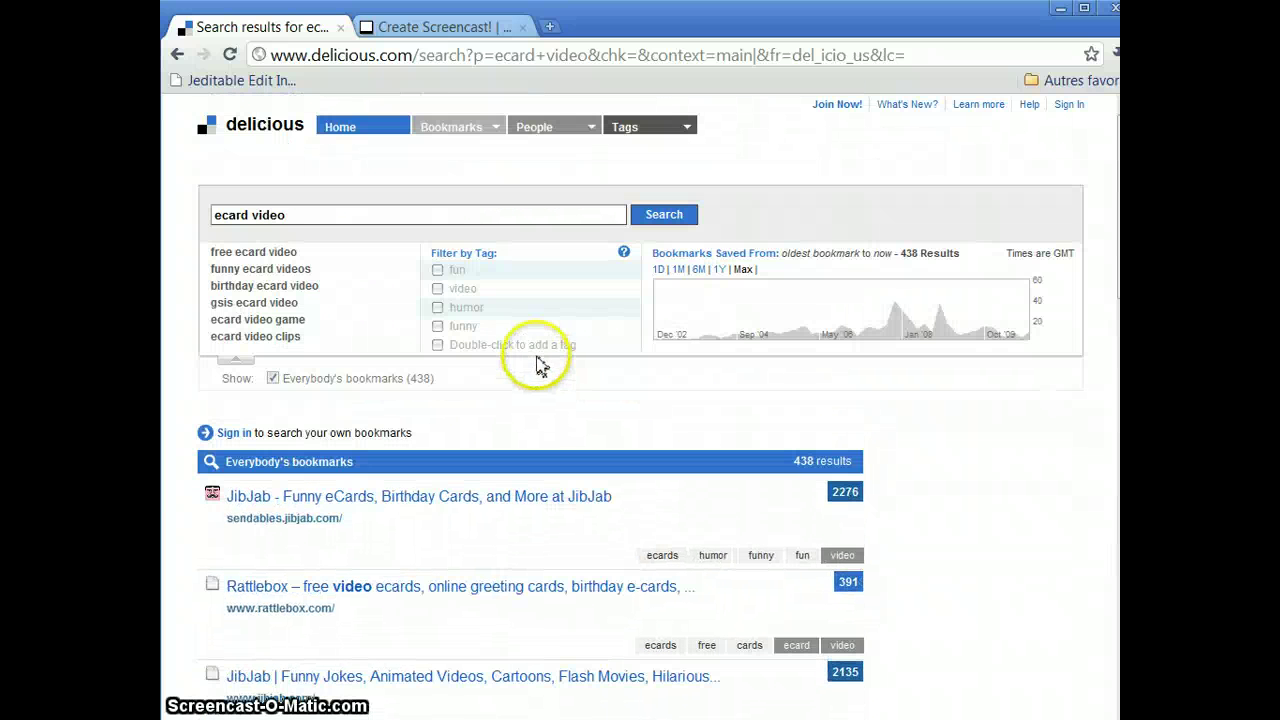
pyautogui.tripleClick(323, 214)
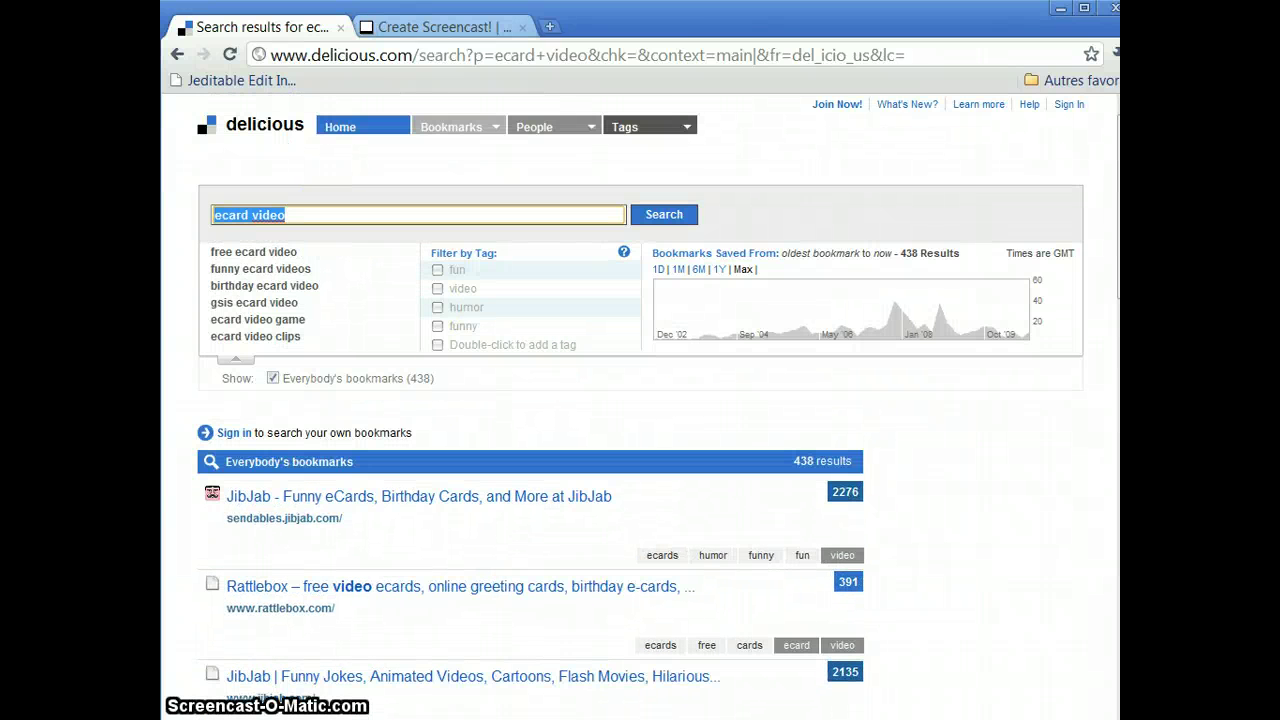
# Make Google the default search engine again in the search engine settings and close them
pyautogui.click(366, 56)
pyautogui.rightClick(945, 66)
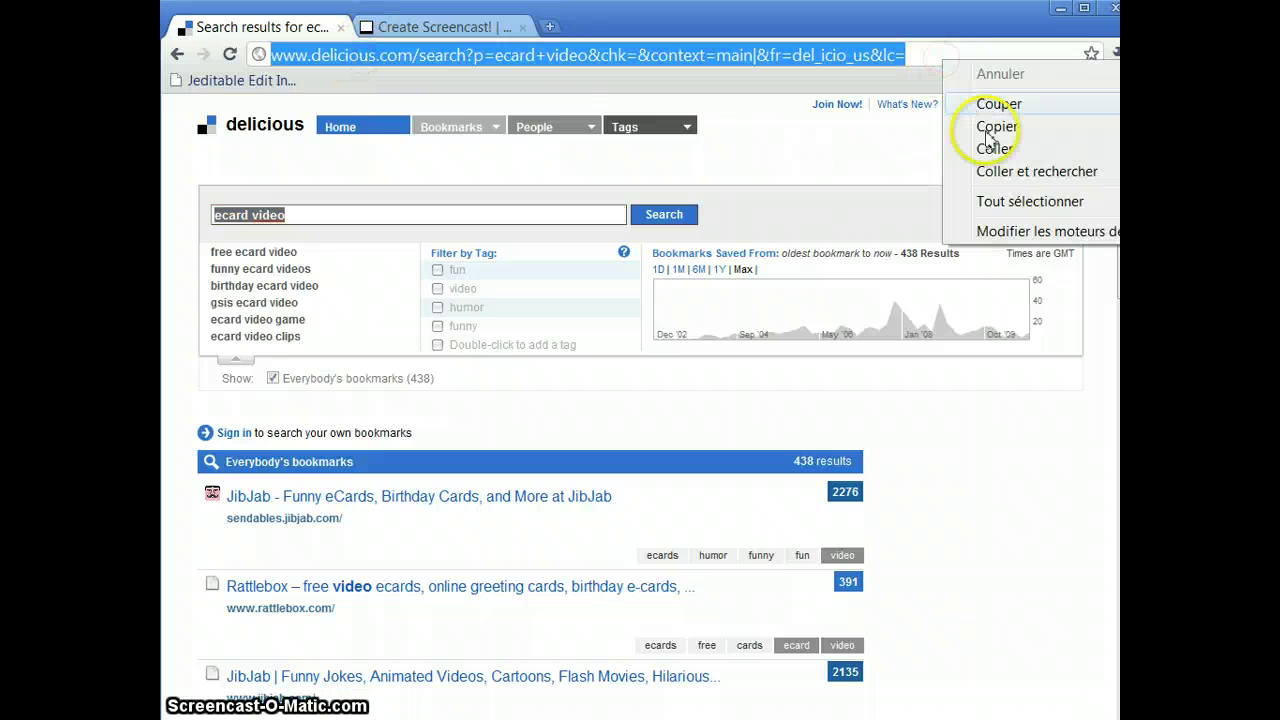
pyautogui.click(1048, 232)
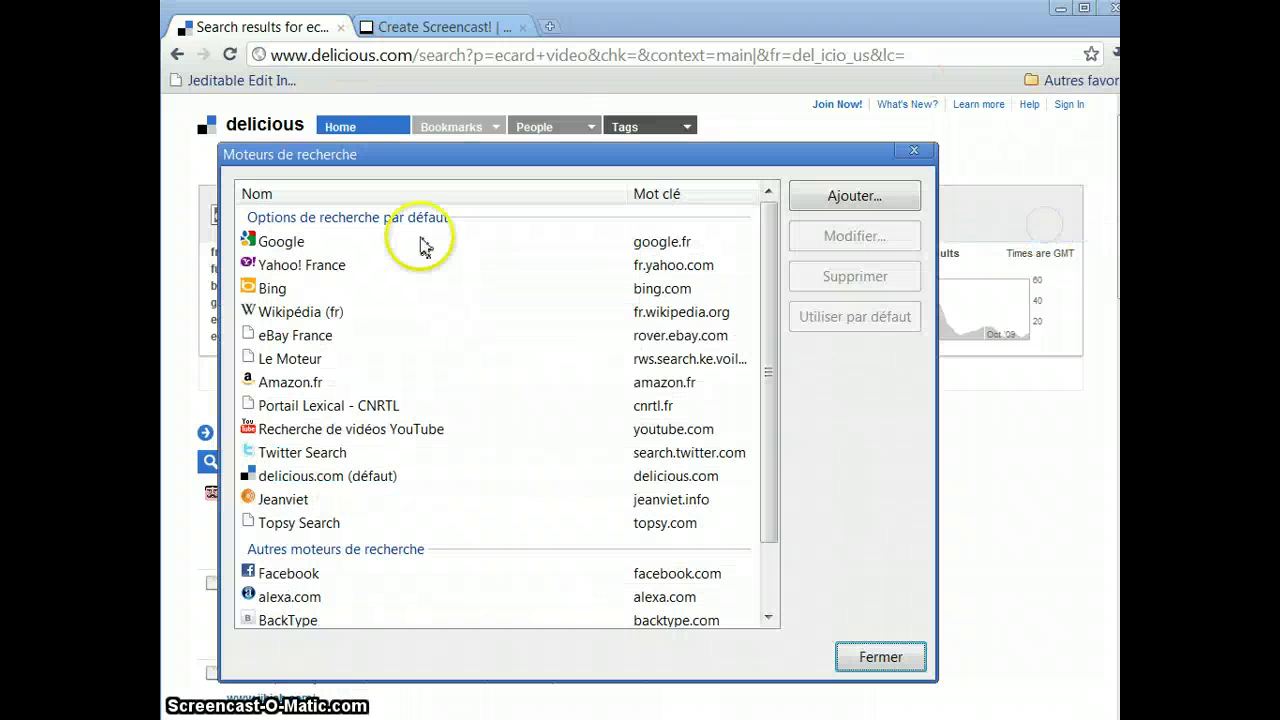
pyautogui.click(686, 241)
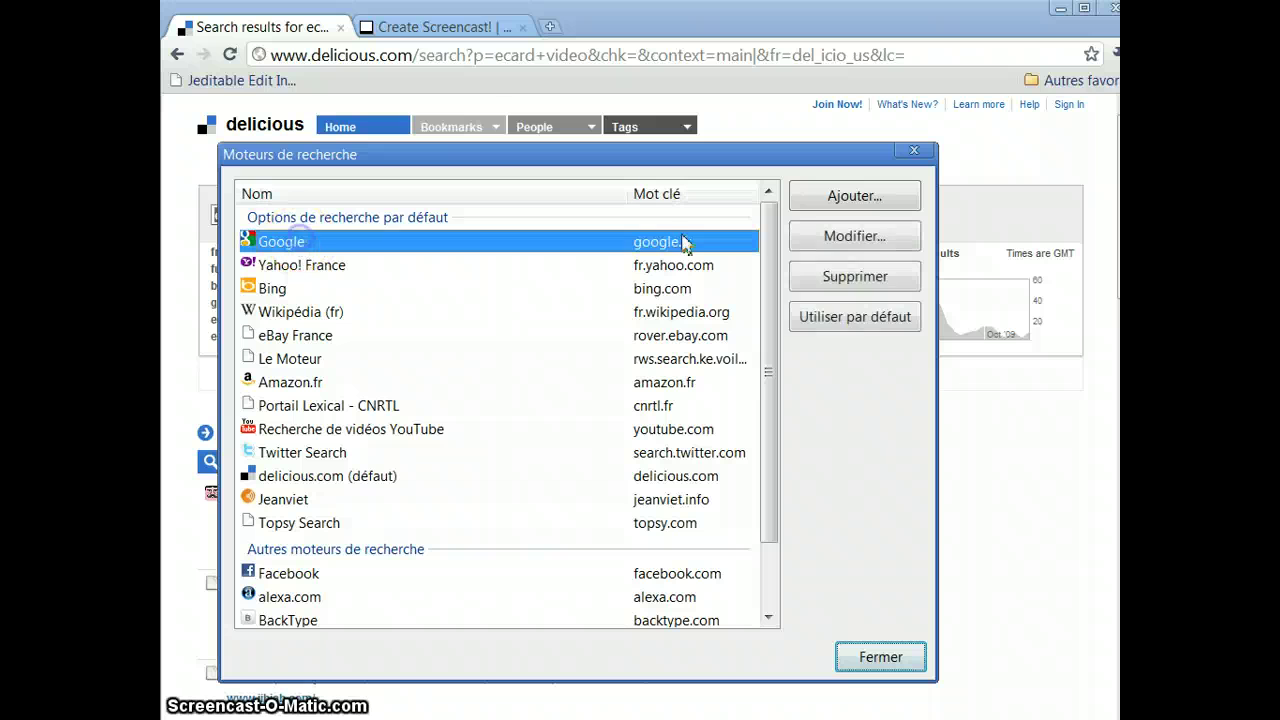
pyautogui.click(862, 318)
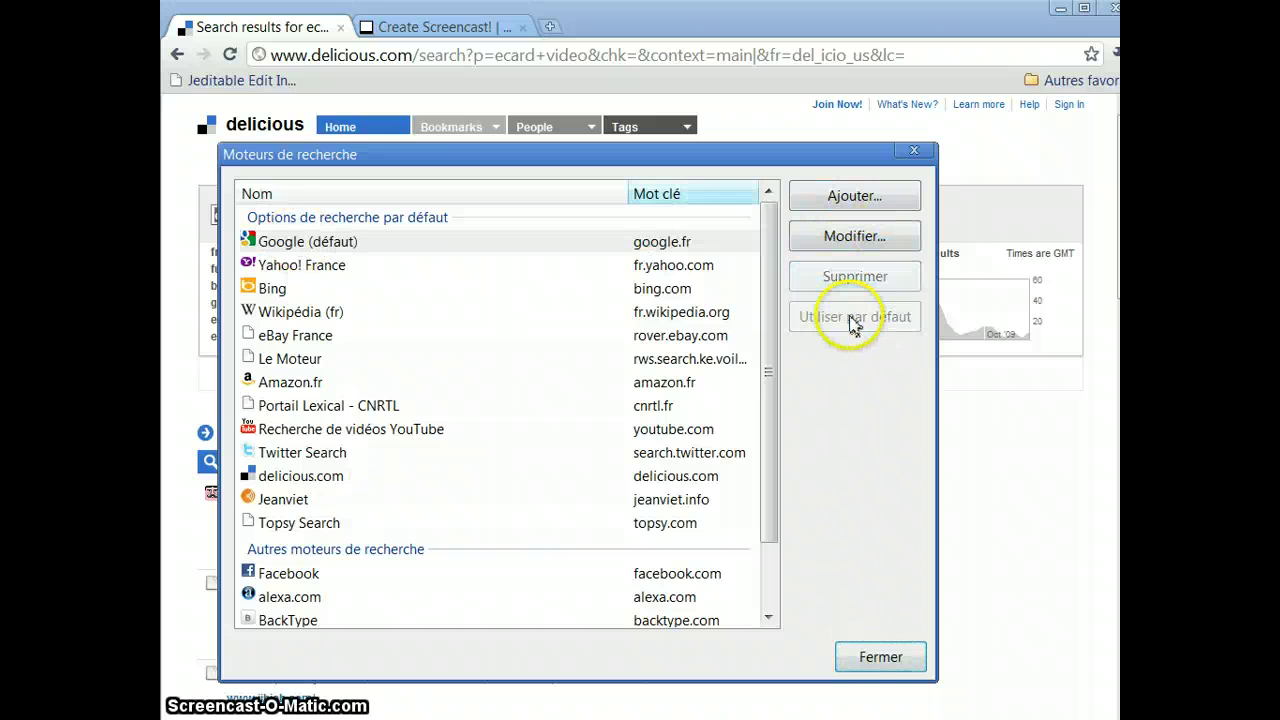
pyautogui.click(880, 657)
# Search for "carte virtuelle vidéo" from the address bar with Google and skim the results, including the blog.jeanviet.info entry
pyautogui.write('carte ')
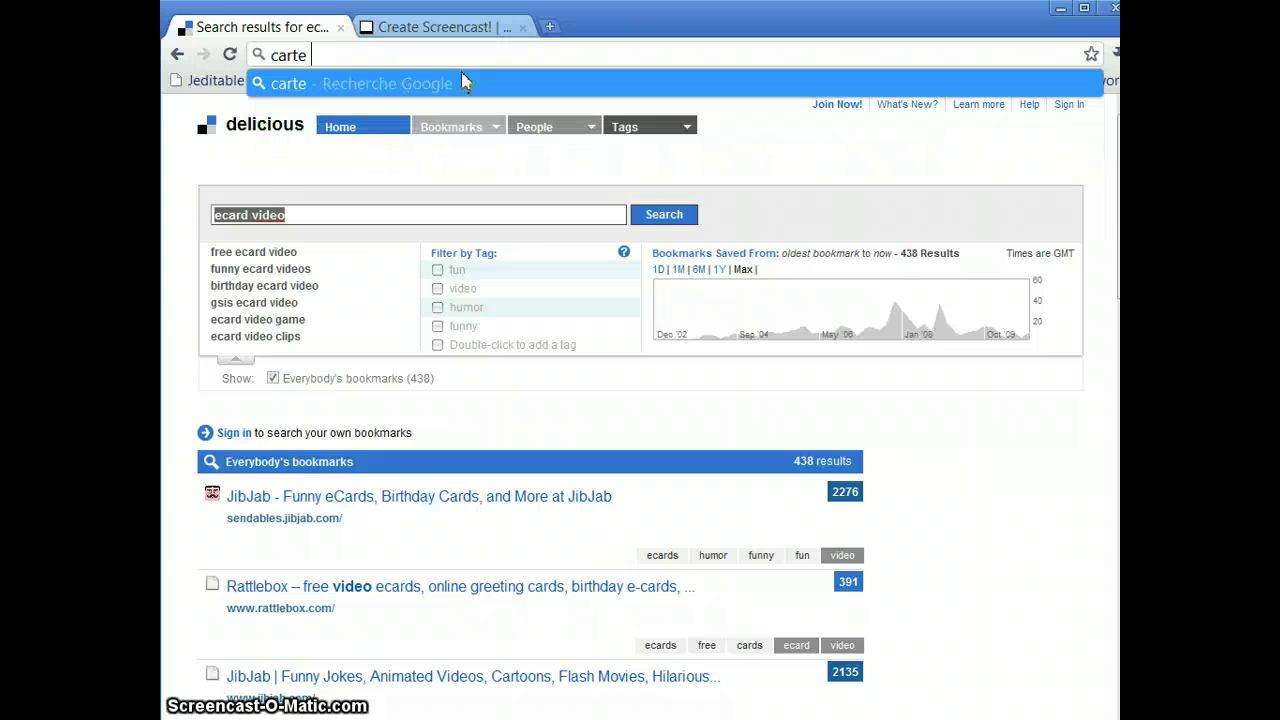
pyautogui.write('virtuelle ')
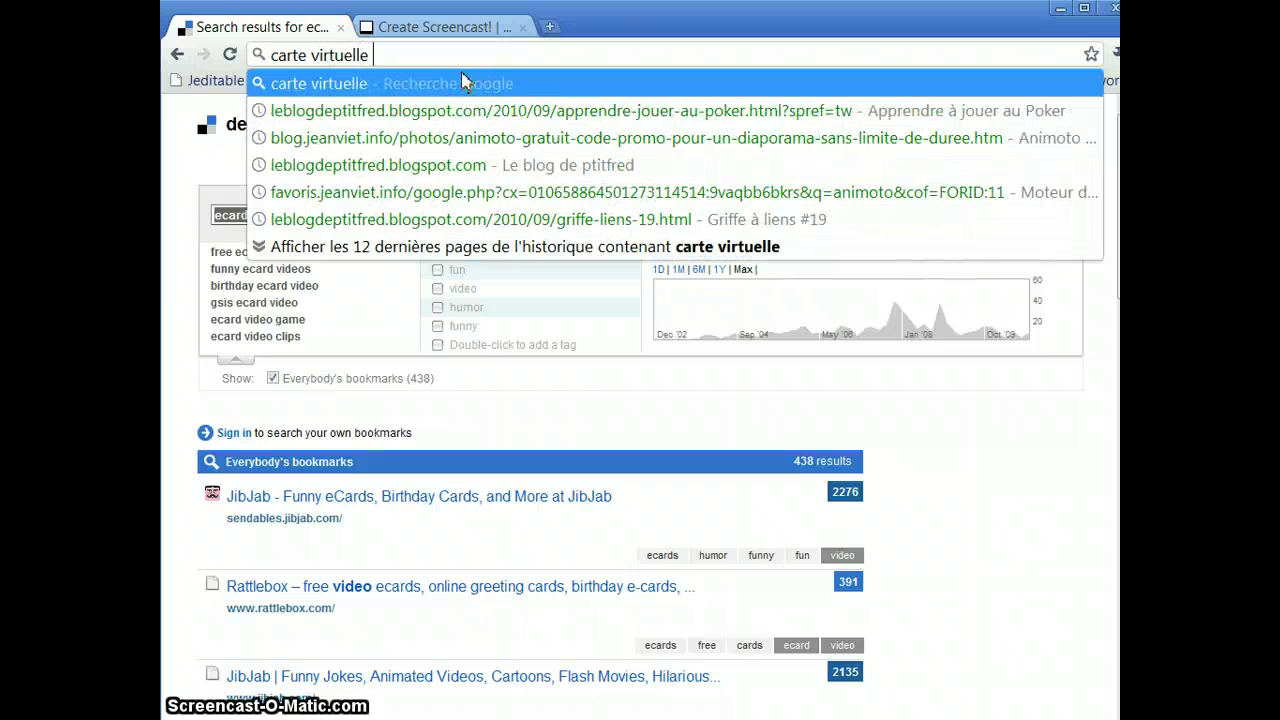
pyautogui.write('vidéo')
pyautogui.press('Return')
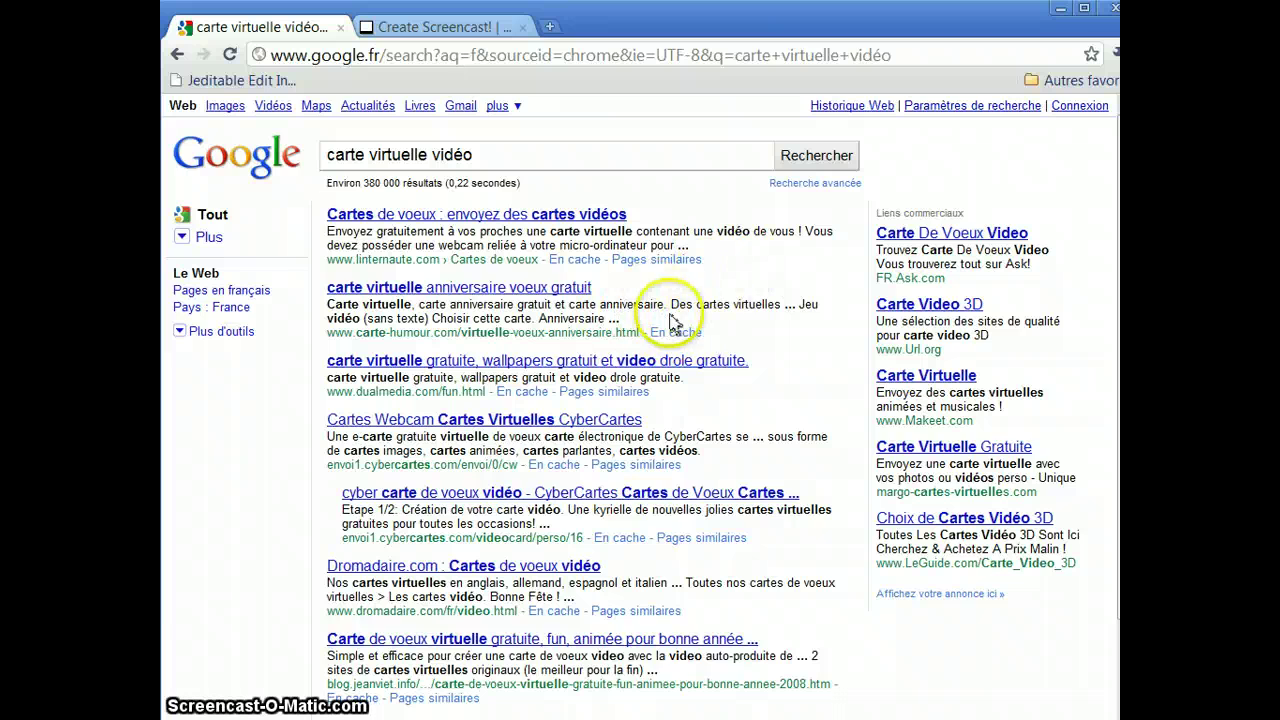
pyautogui.scroll(-3, 713, 308)
pyautogui.scroll(-1, 713, 308)
pyautogui.scroll(3, 872, 333)
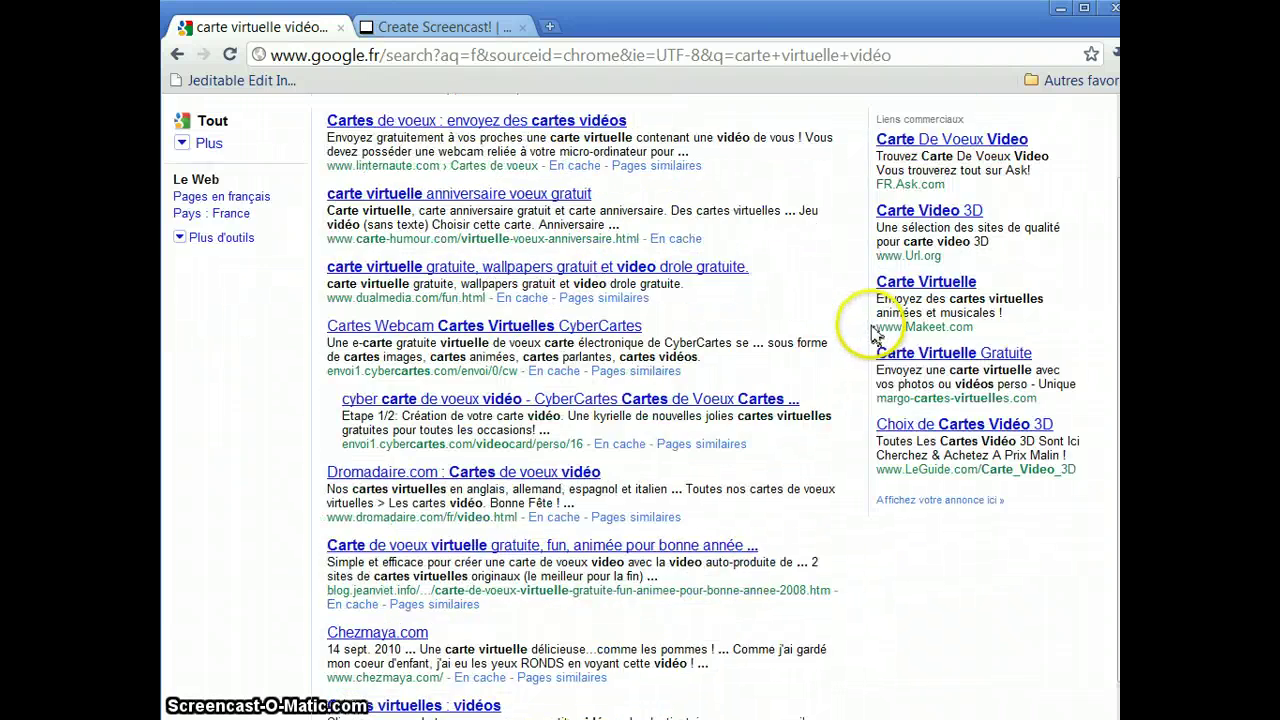
pyautogui.scroll(-3, 929, 337)
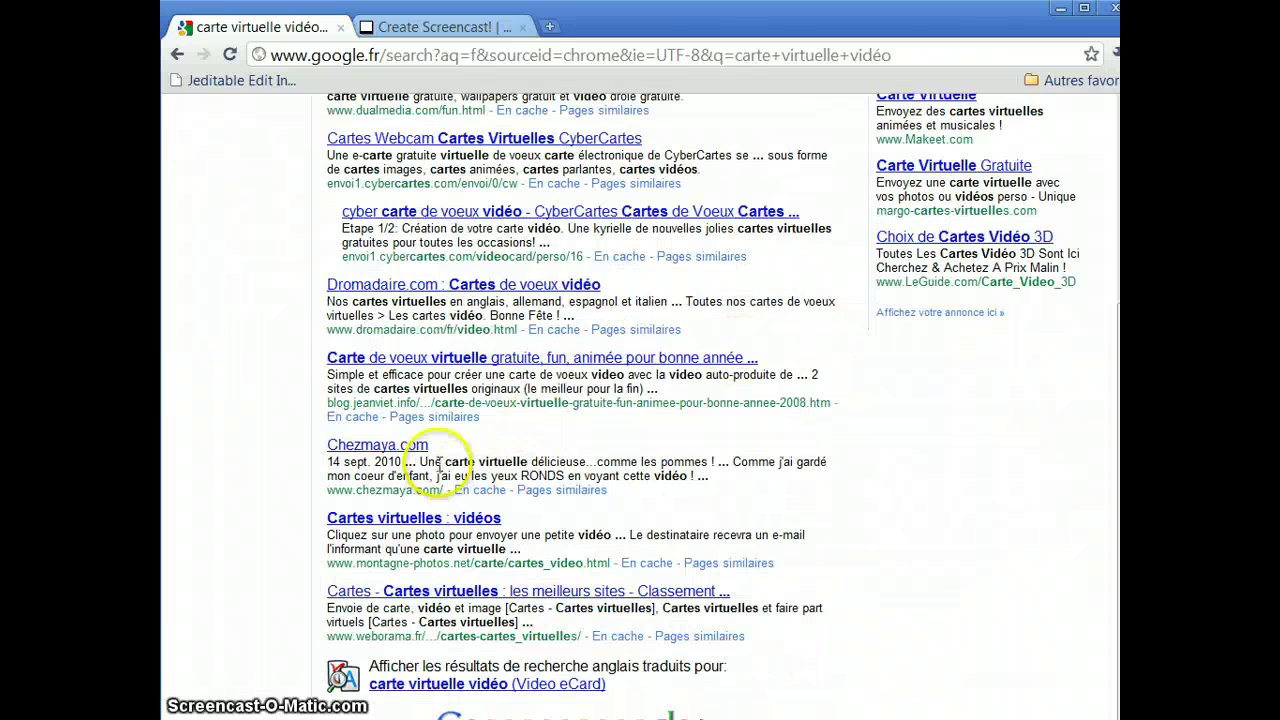
pyautogui.moveTo(506, 423); pyautogui.dragTo(311, 358)
pyautogui.click(601, 438)
pyautogui.scroll(3, 601, 438)
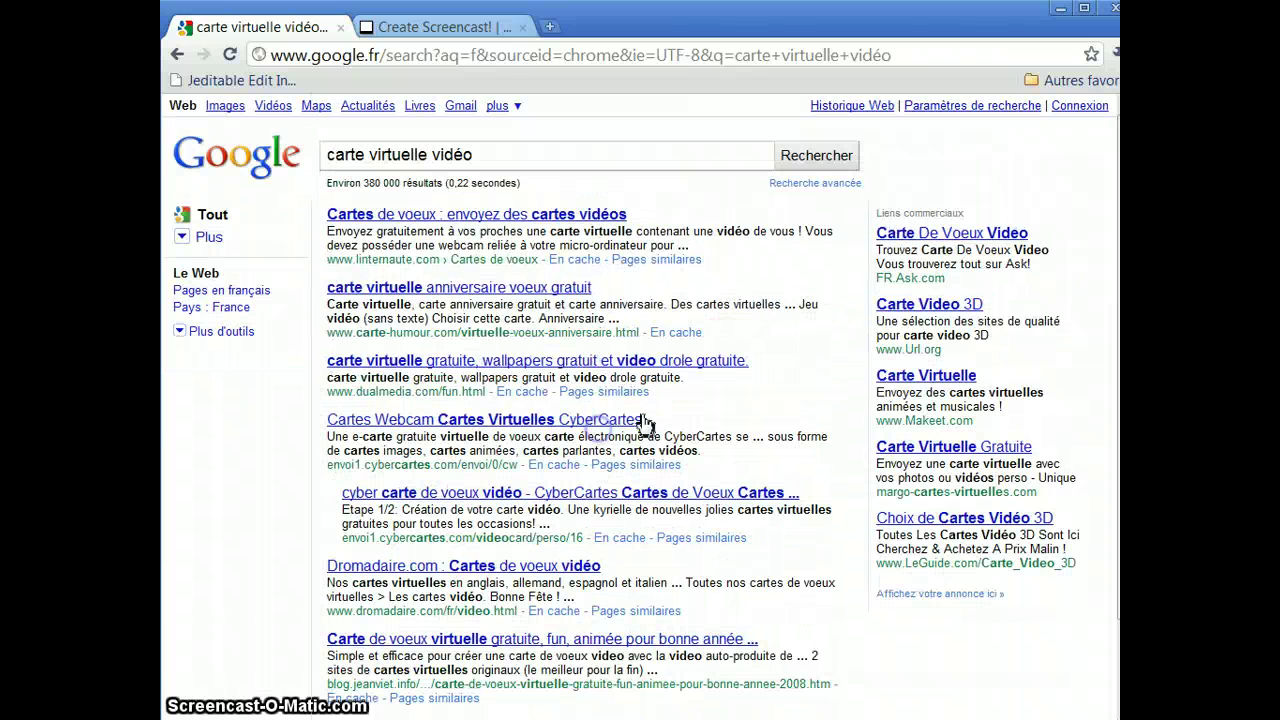
# Open the carte-humour.com result "carte virtuelle anniversaire voeux gratuit" and browse its birthday cards
pyautogui.click(368, 292)
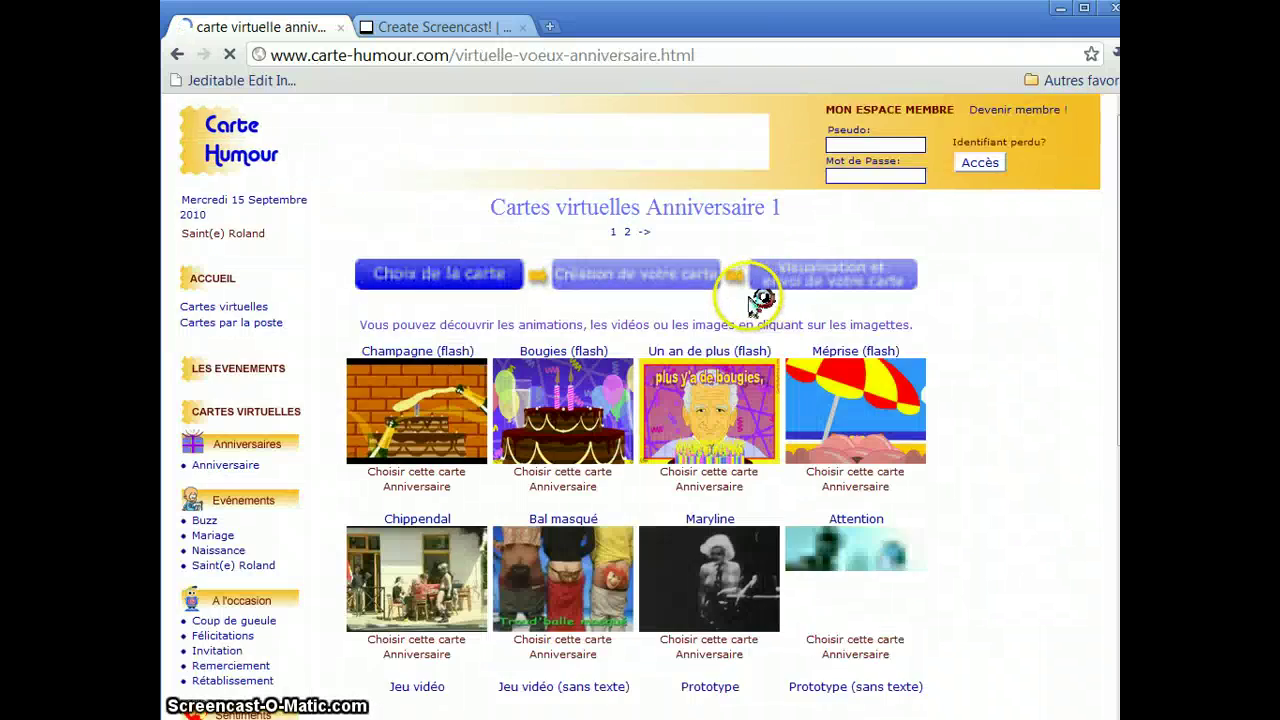
pyautogui.scroll(-5, 757, 305)
pyautogui.scroll(-2, 763, 315)
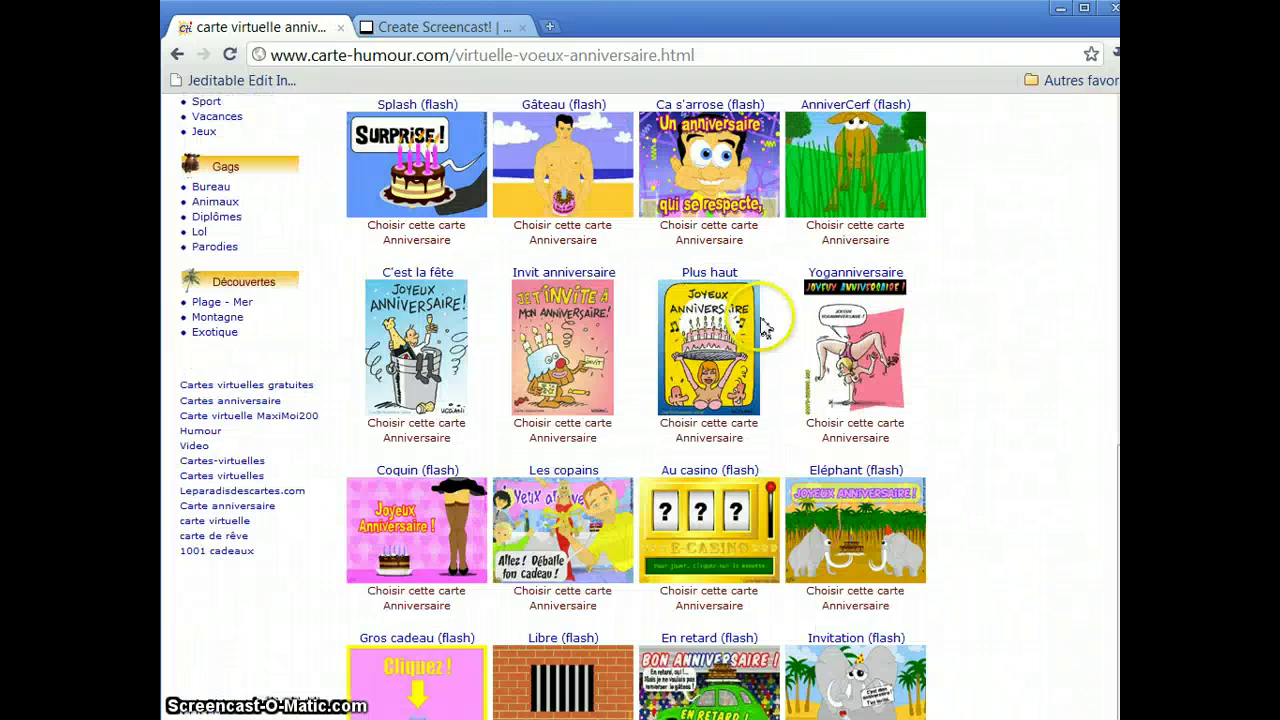
pyautogui.scroll(1, 766, 320)
pyautogui.scroll(6, 765, 325)
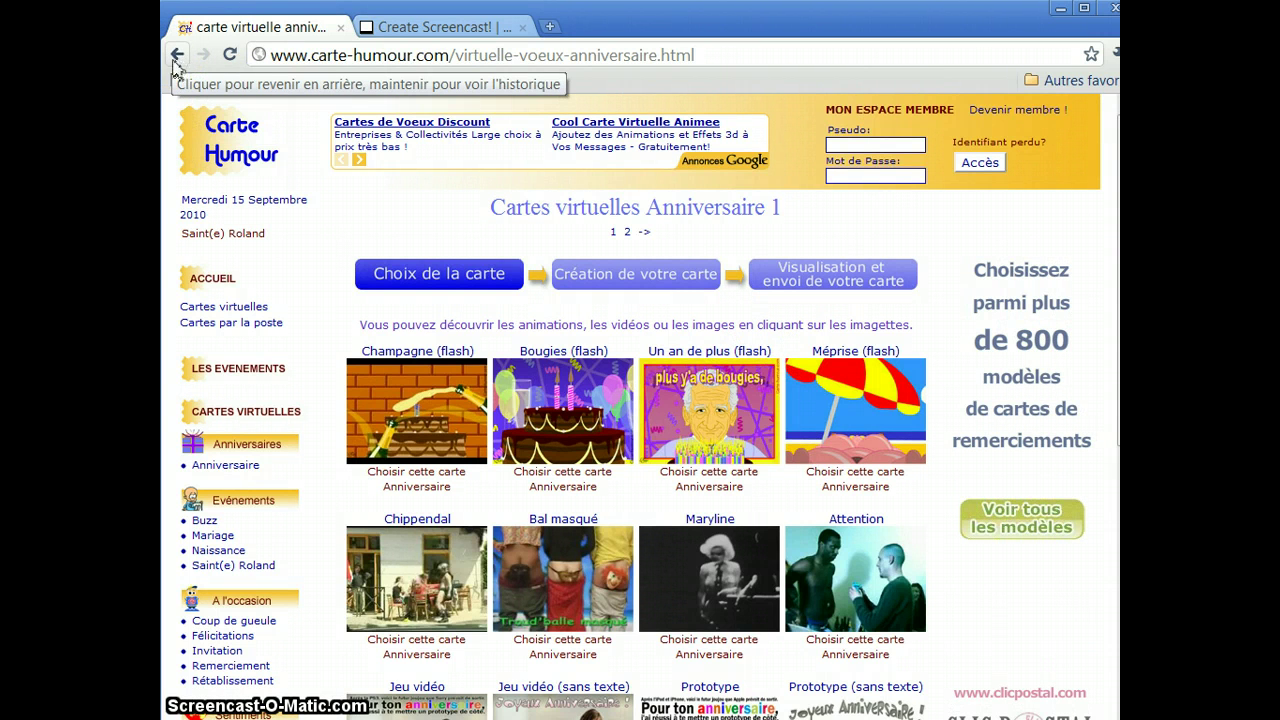
# Finish browsing the birthday cards, return to the Google results for "carte virtuelle vidéo" and skim them again
pyautogui.scroll(-2, 340, 233)
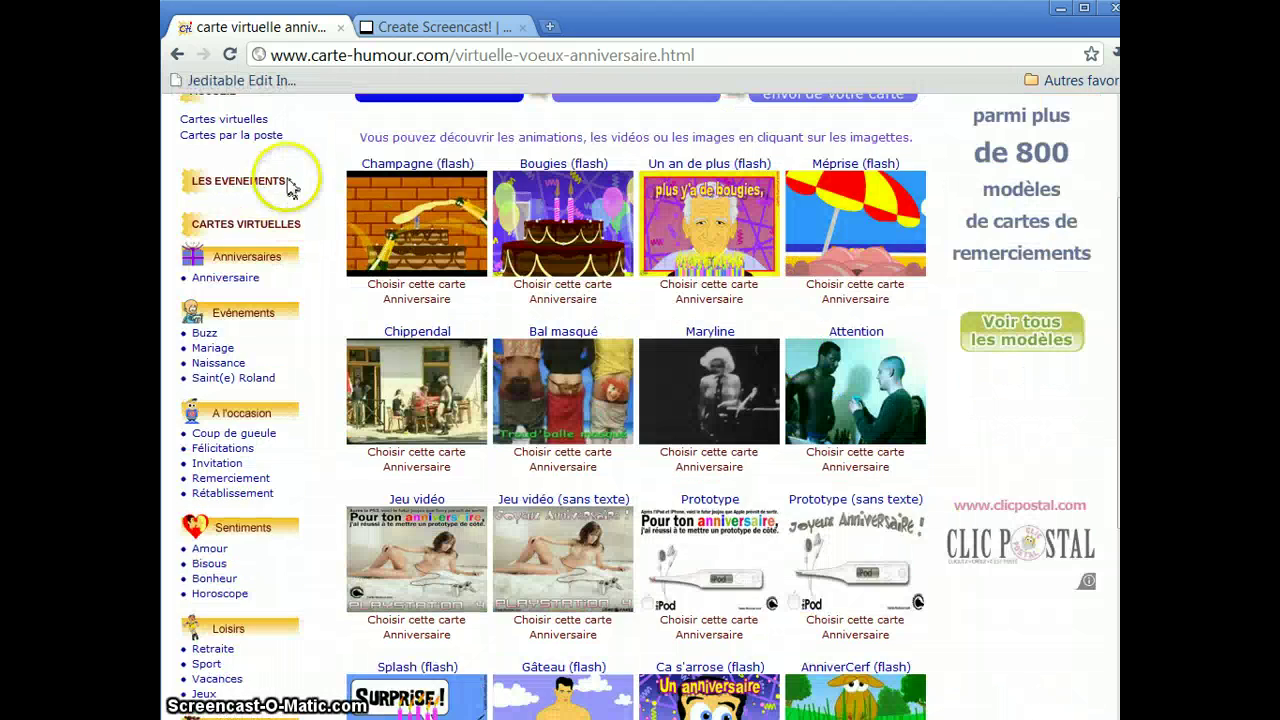
pyautogui.scroll(2, 229, 112)
pyautogui.click(175, 56)
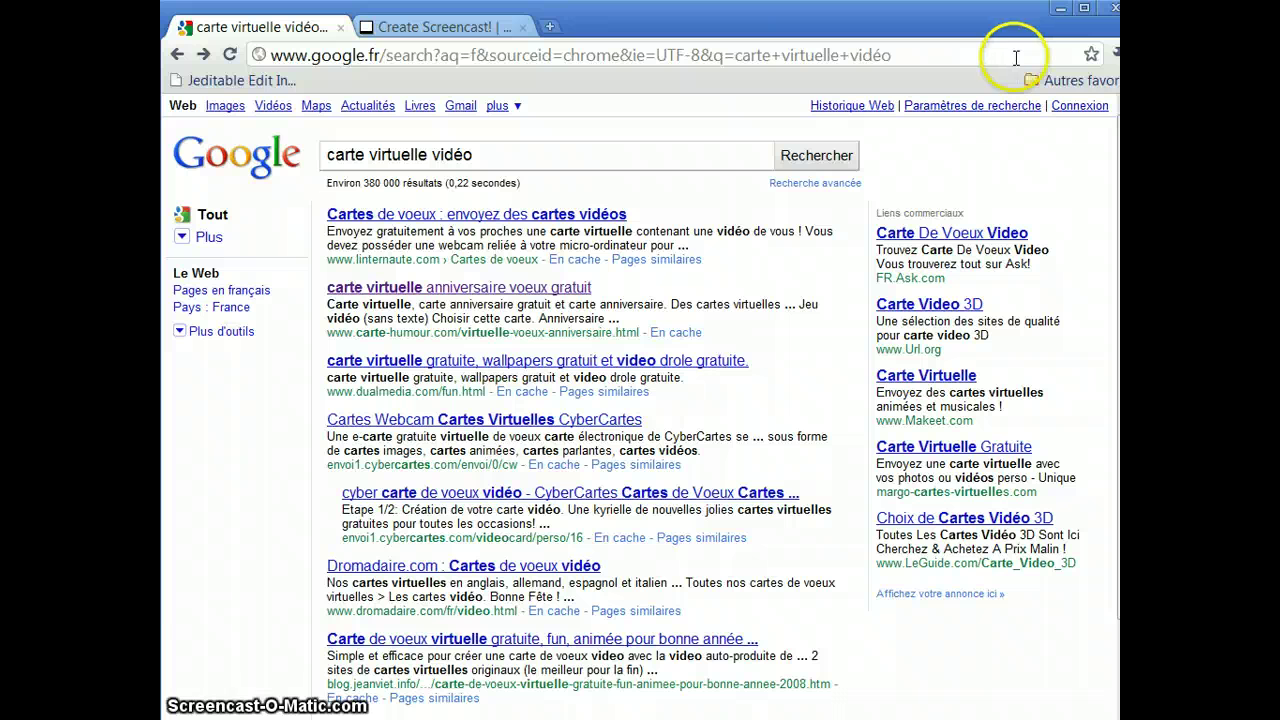
pyautogui.click(660, 58)
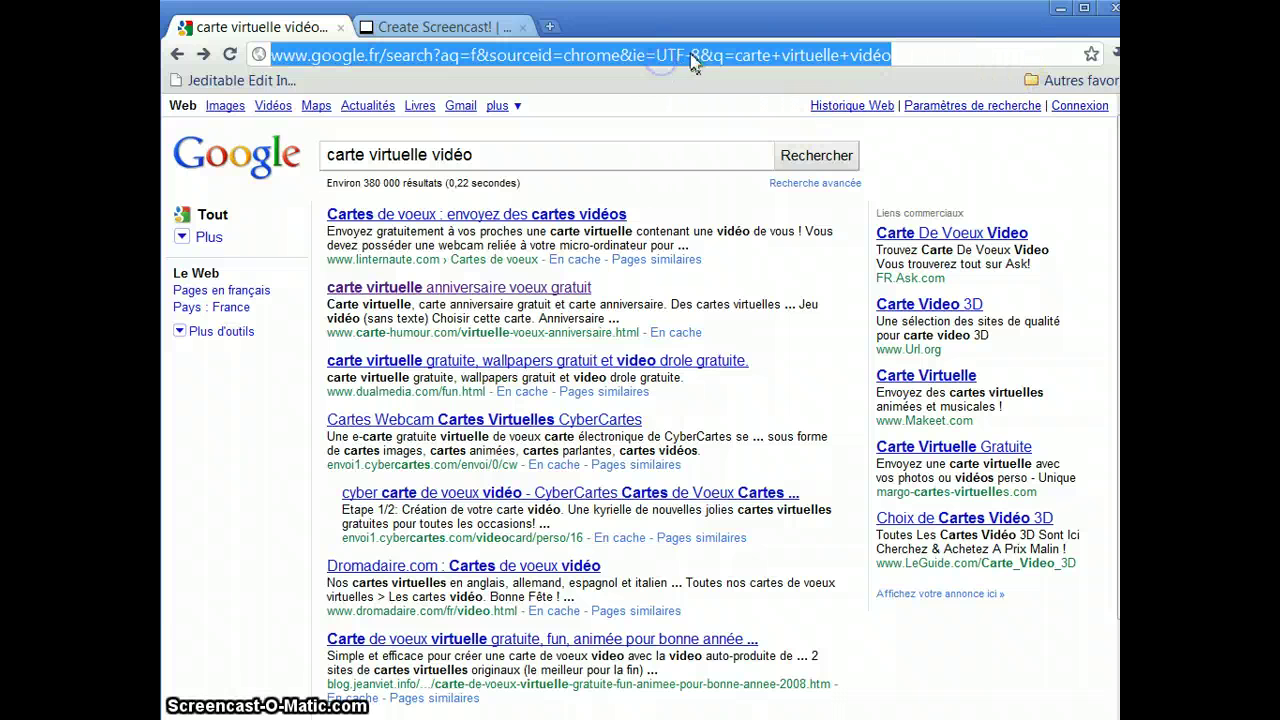
pyautogui.scroll(-4, 811, 300)
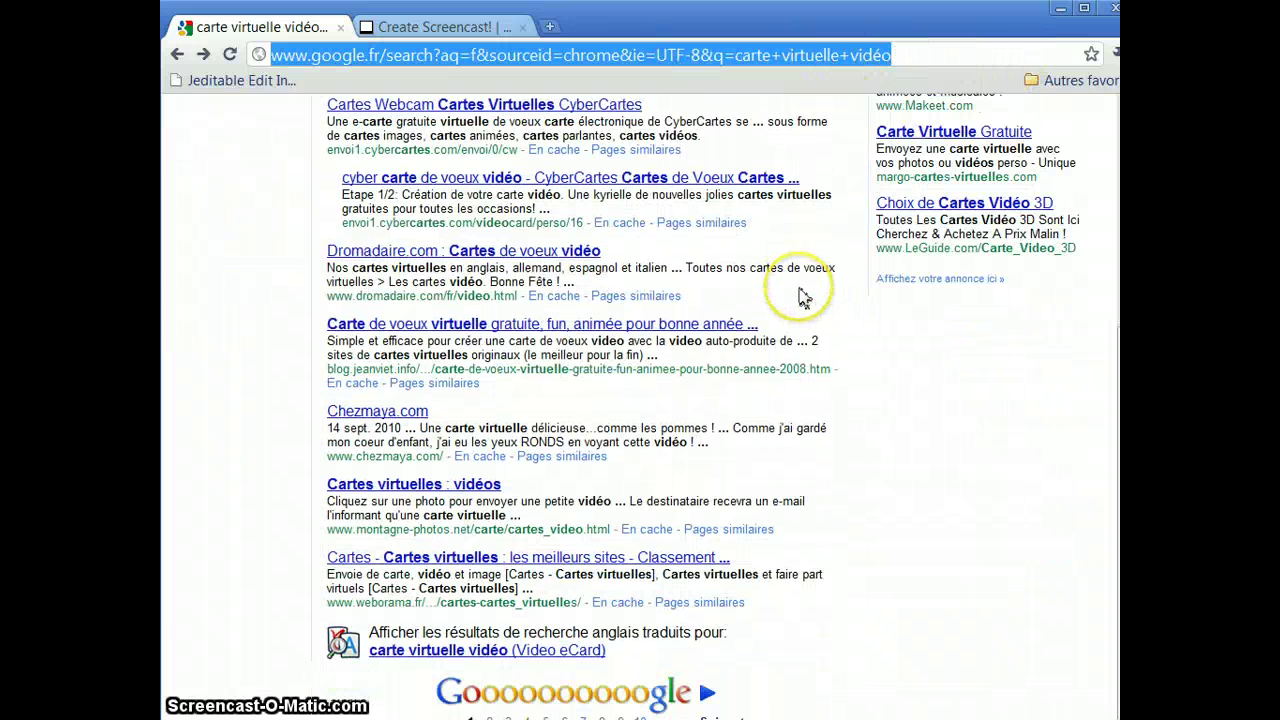
pyautogui.scroll(4, 800, 297)
pyautogui.click(836, 341)
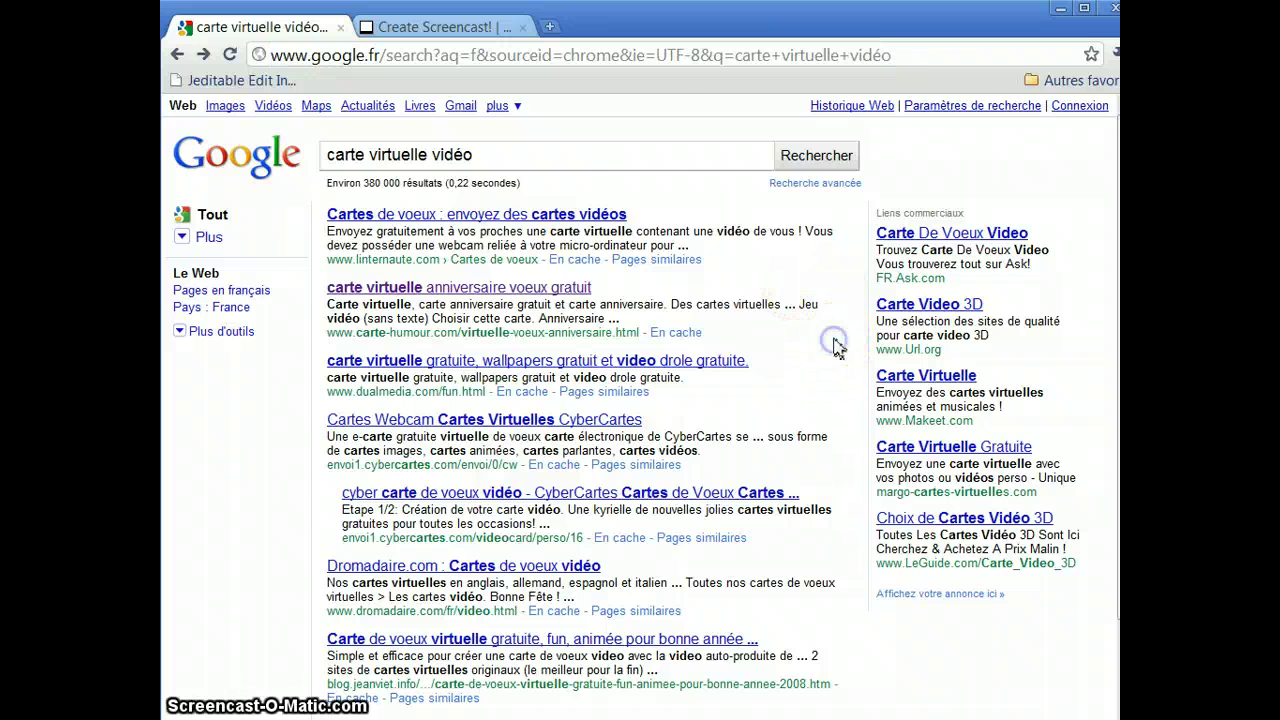
pyautogui.scroll(-3, 835, 345)
pyautogui.scroll(3, 832, 350)
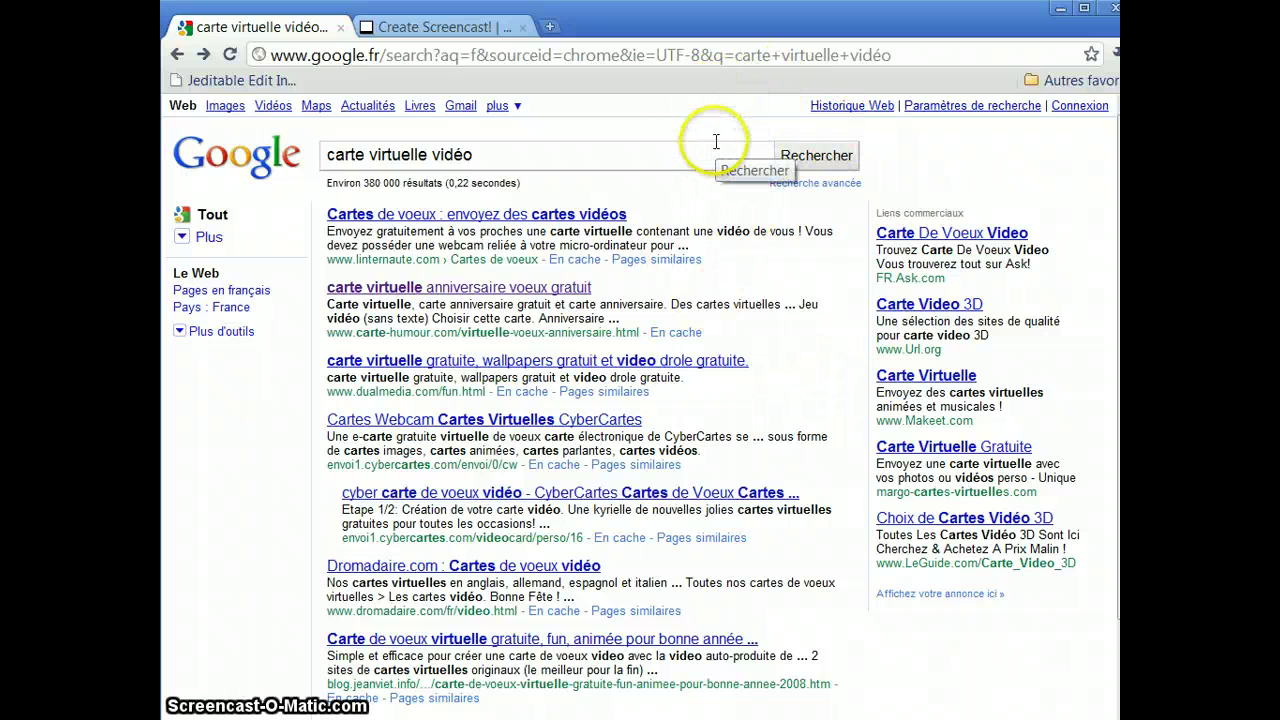
# Review the list of search engines, make Wikipédia (fr) the default search engine and close the settings
pyautogui.rightClick(900, 57)
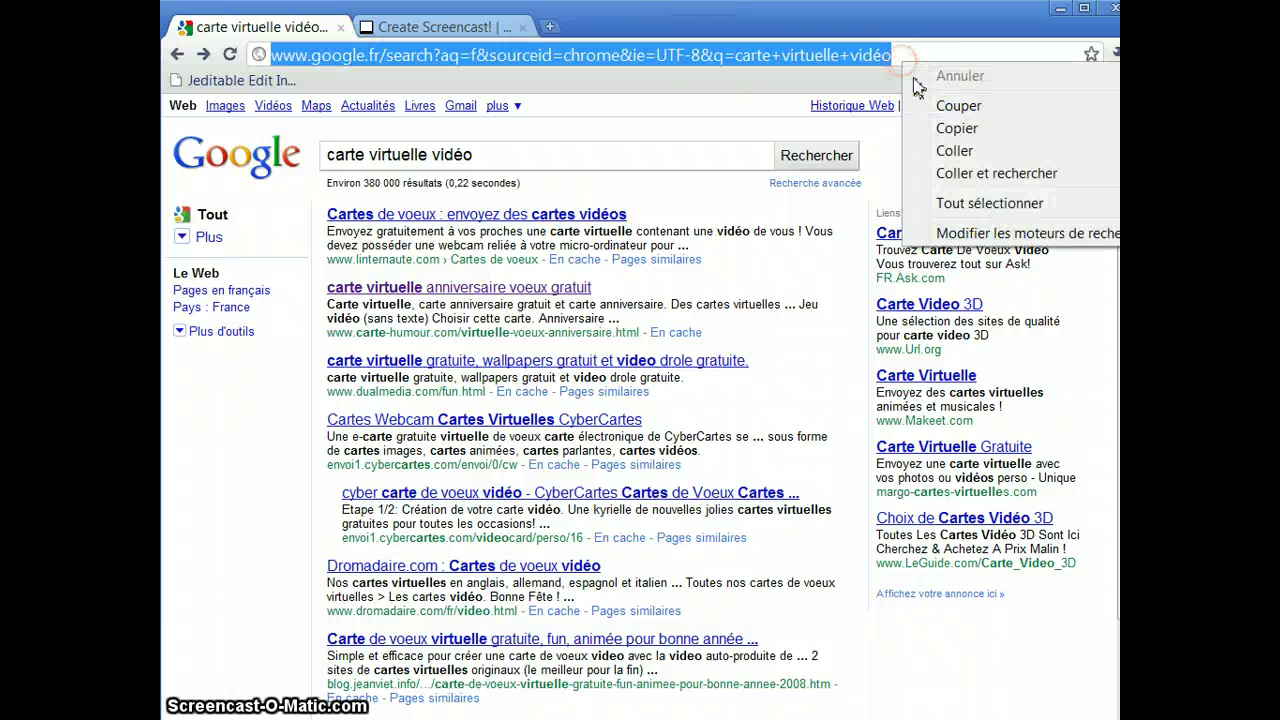
pyautogui.click(980, 234)
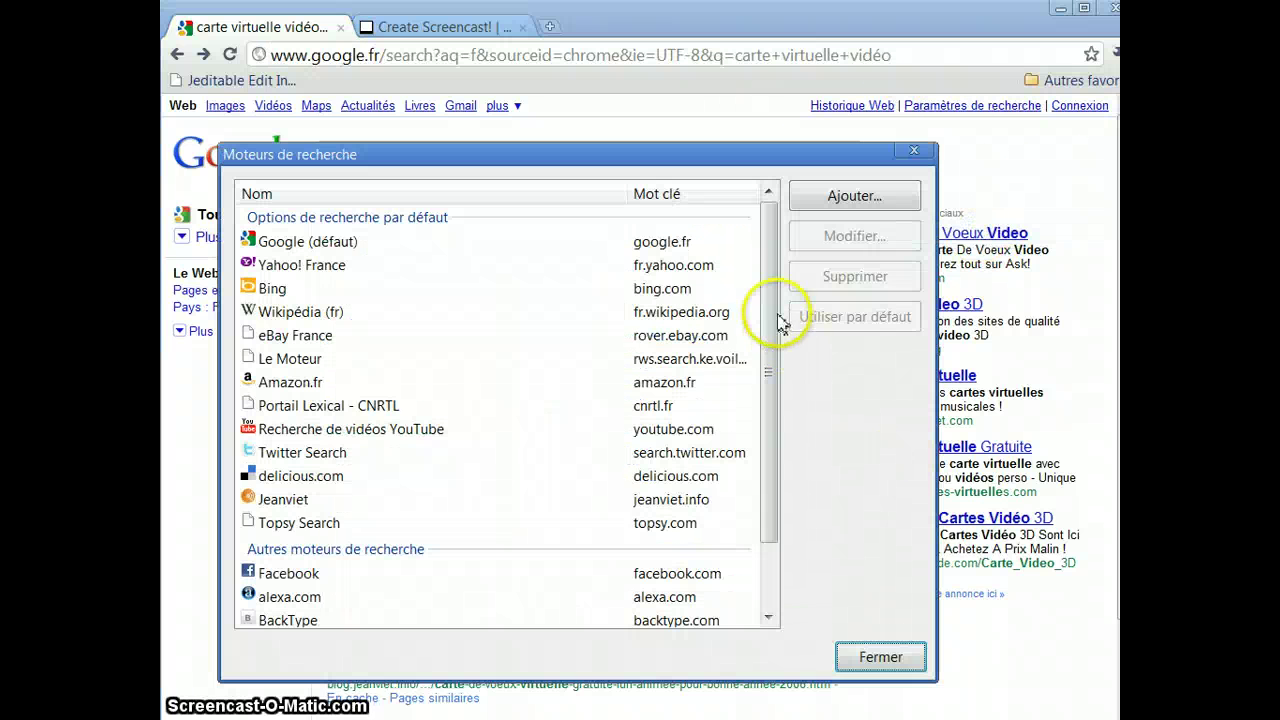
pyautogui.moveTo(766, 306); pyautogui.dragTo(757, 385)
pyautogui.click(755, 378)
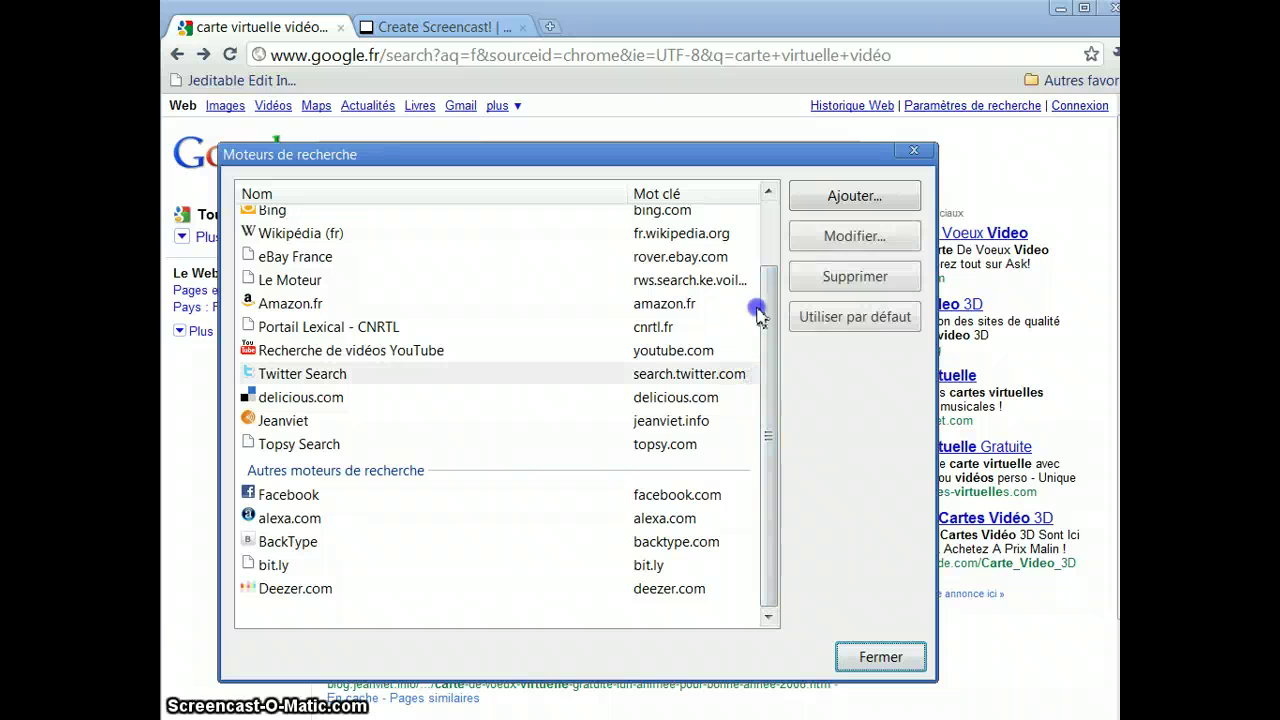
pyautogui.moveTo(766, 320); pyautogui.dragTo(770, 215)
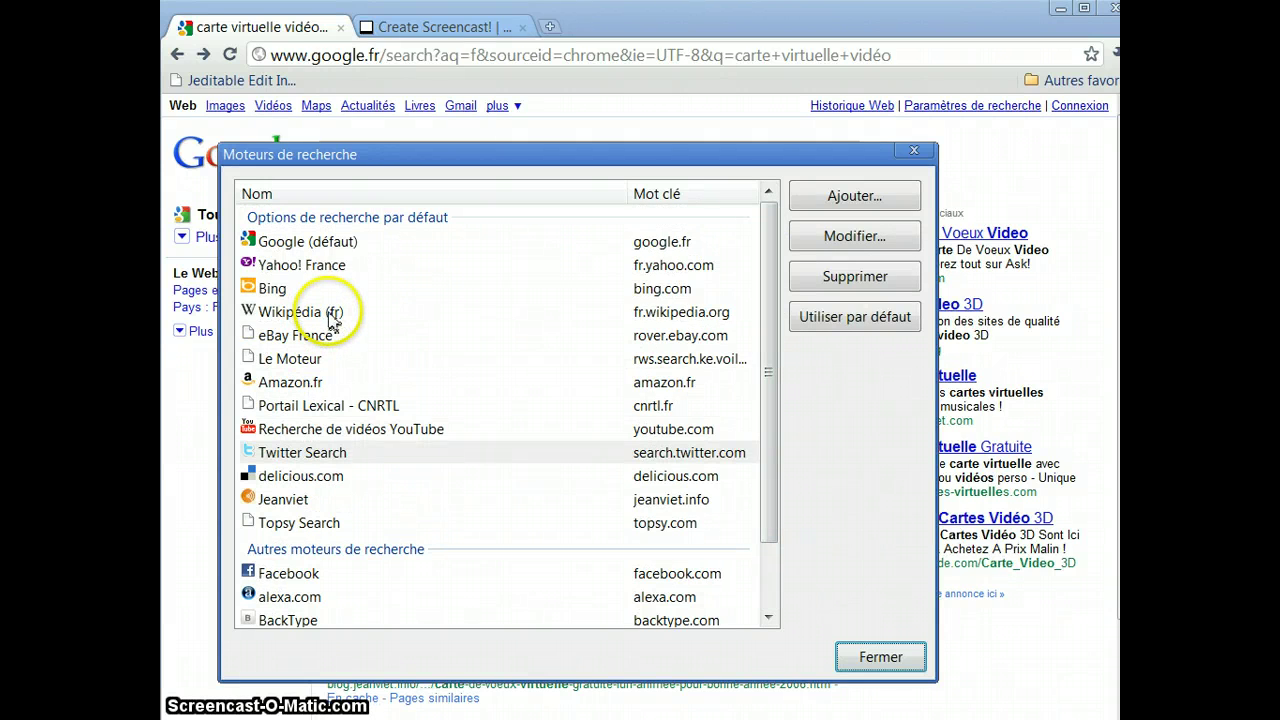
pyautogui.click(333, 318)
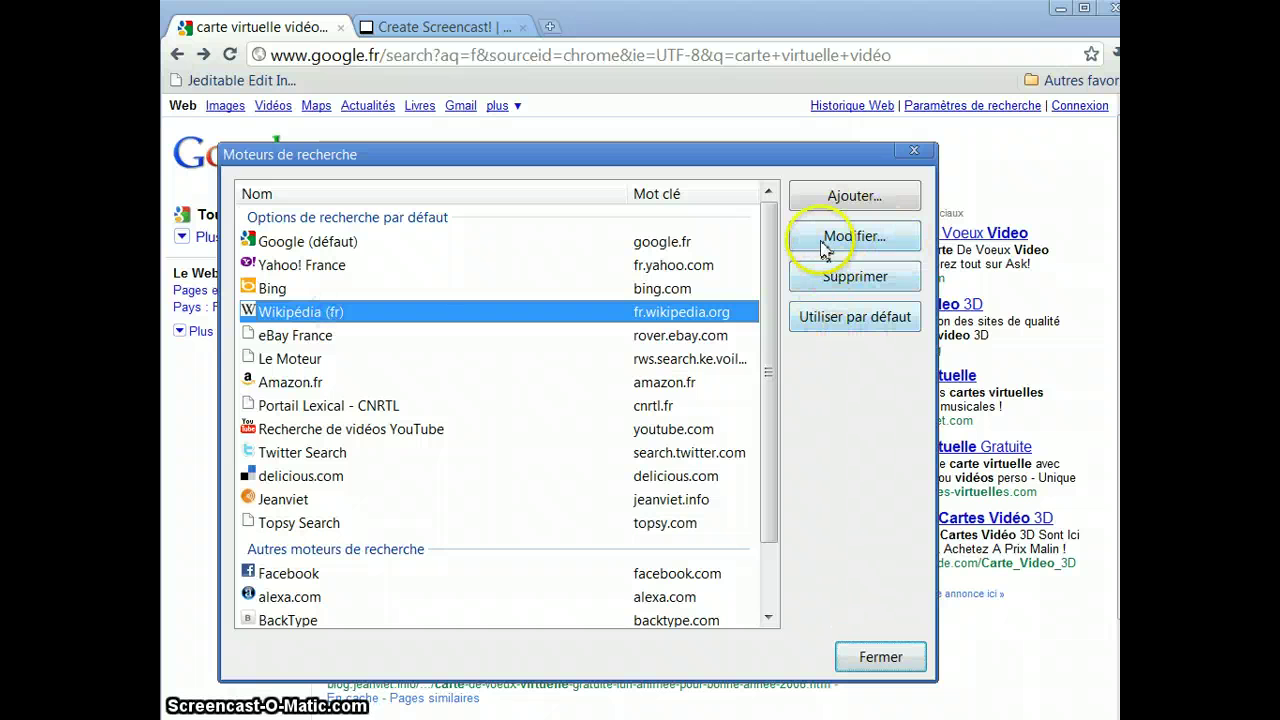
pyautogui.click(822, 248)
pyautogui.click(747, 498)
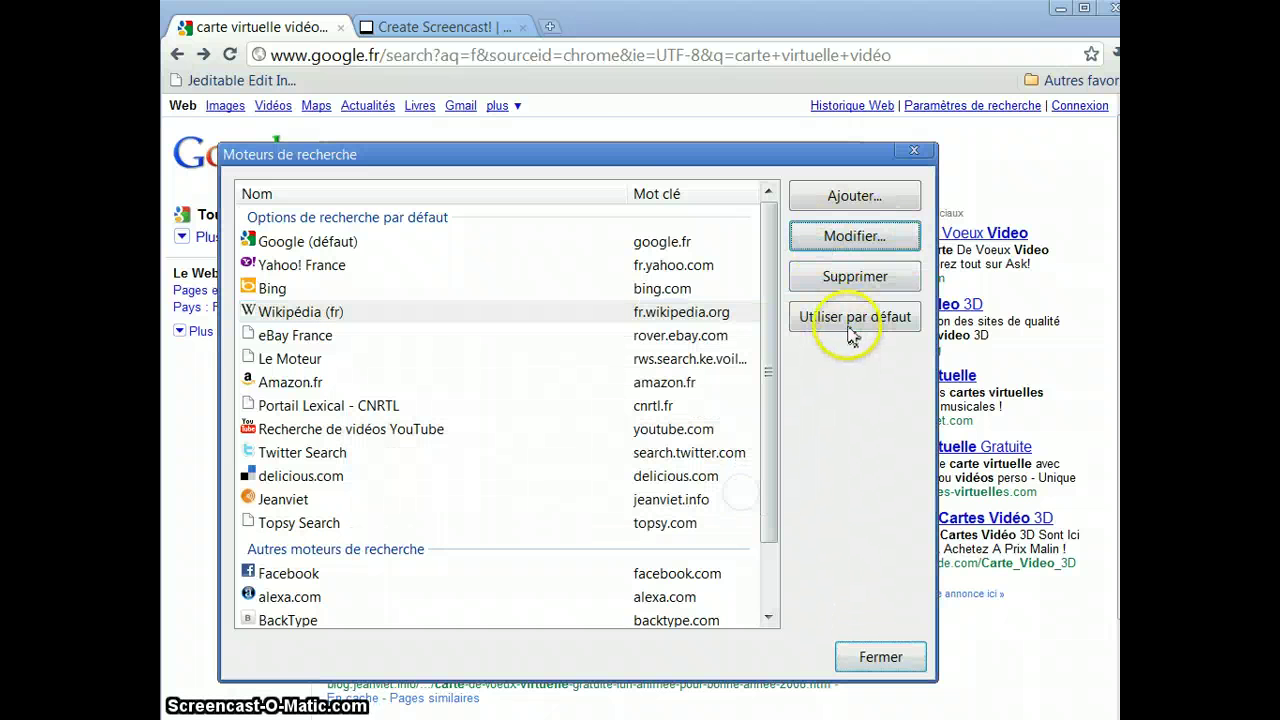
pyautogui.click(850, 333)
pyautogui.click(879, 675)
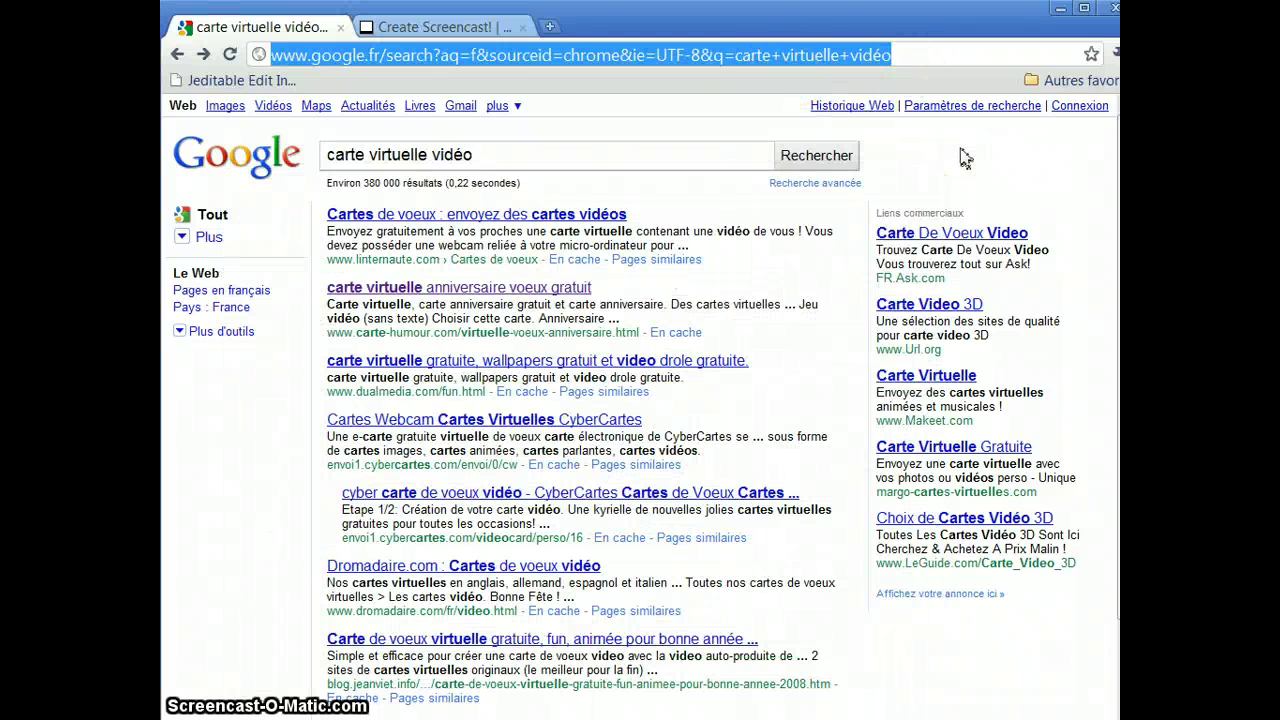
# Search for "barack obama" from the address bar with Wikipédia (fr) and skim the article
pyautogui.write('barack obama')
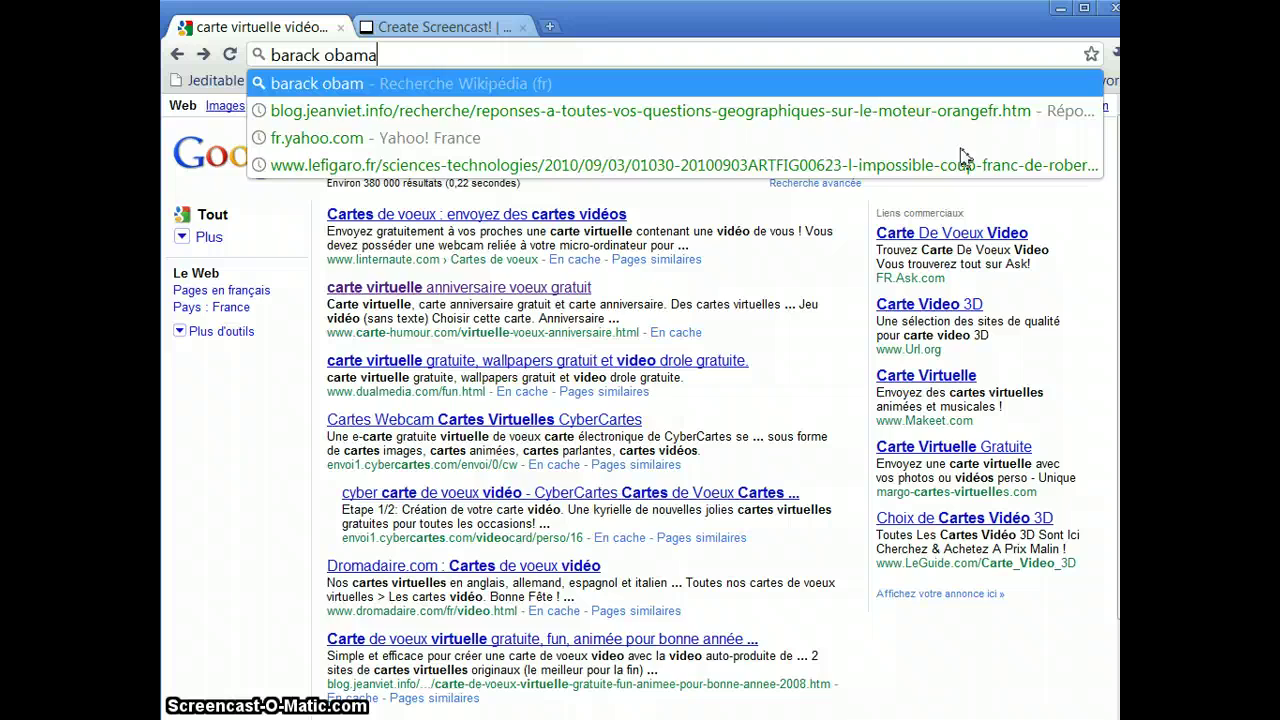
pyautogui.press('Return')
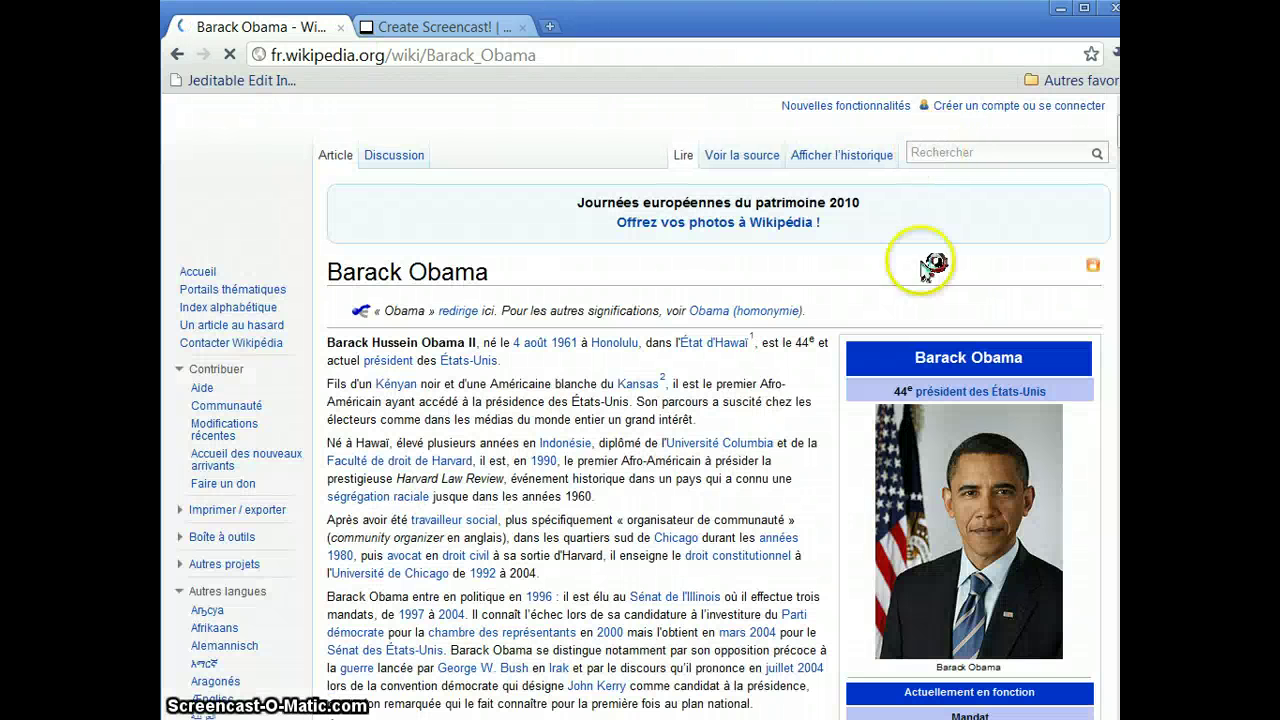
pyautogui.scroll(-3, 762, 400)
pyautogui.scroll(-10, 785, 407)
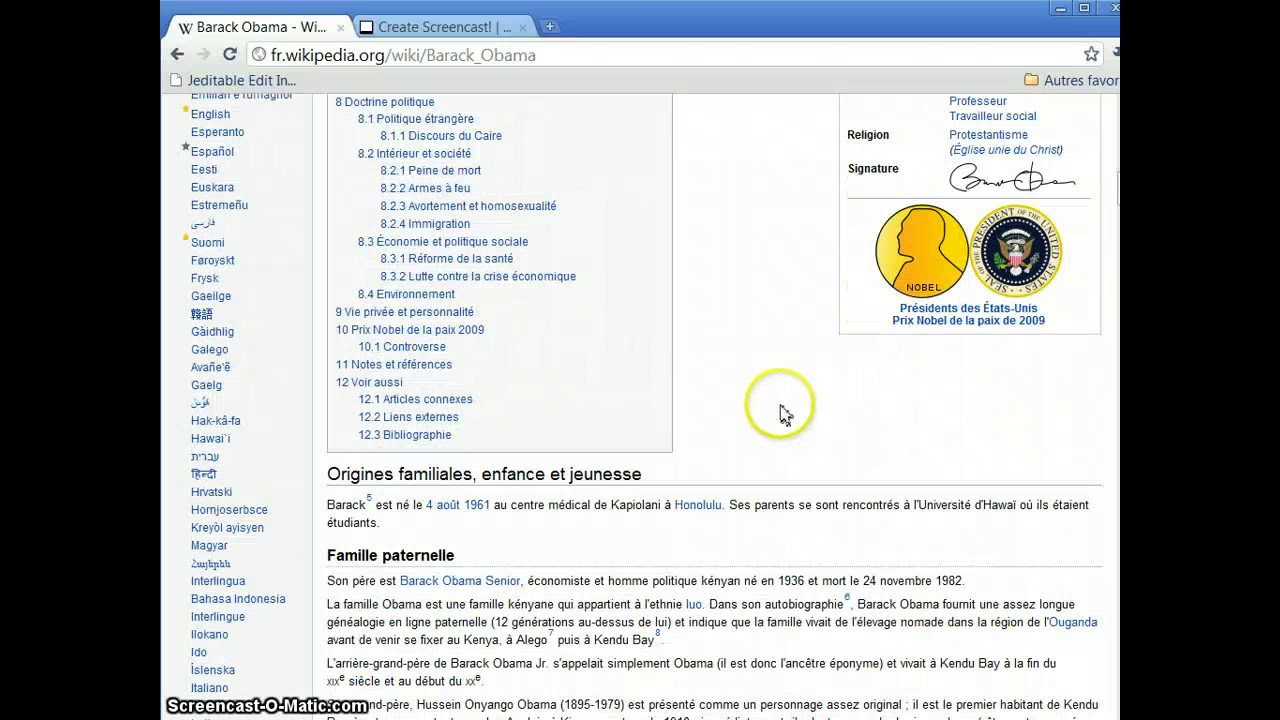